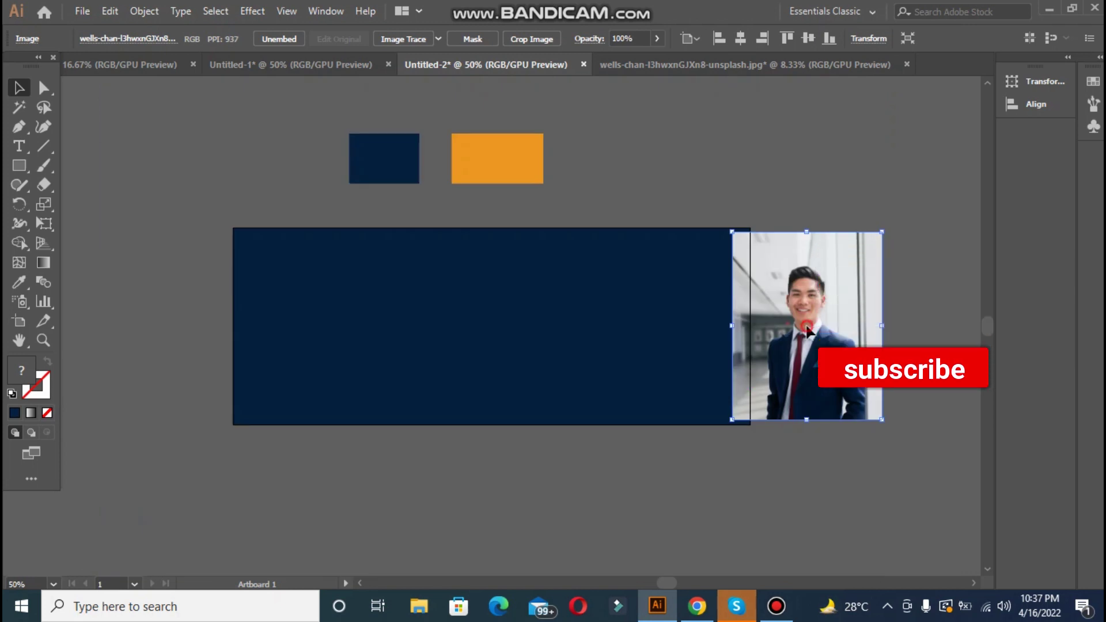
Move the portrait photo clear of the navy banner, beyond its right end
{"action": "left_click_drag", "start_coordinate": [807, 331], "coordinate": [670, 332]}
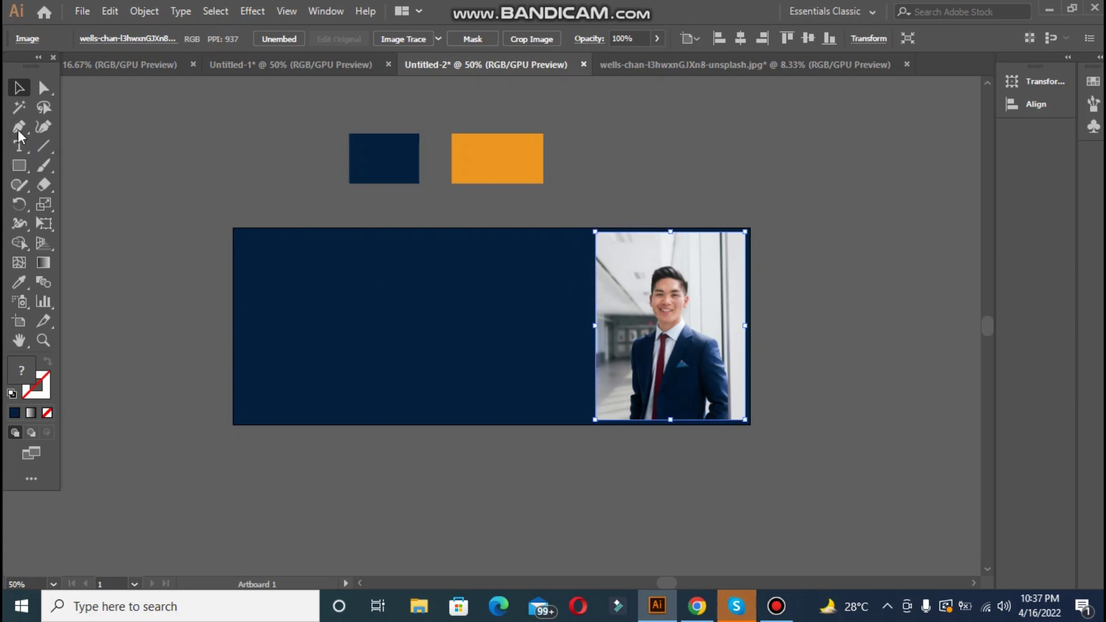
{"action": "left_click_drag", "start_coordinate": [711, 316], "coordinate": [916, 340]}
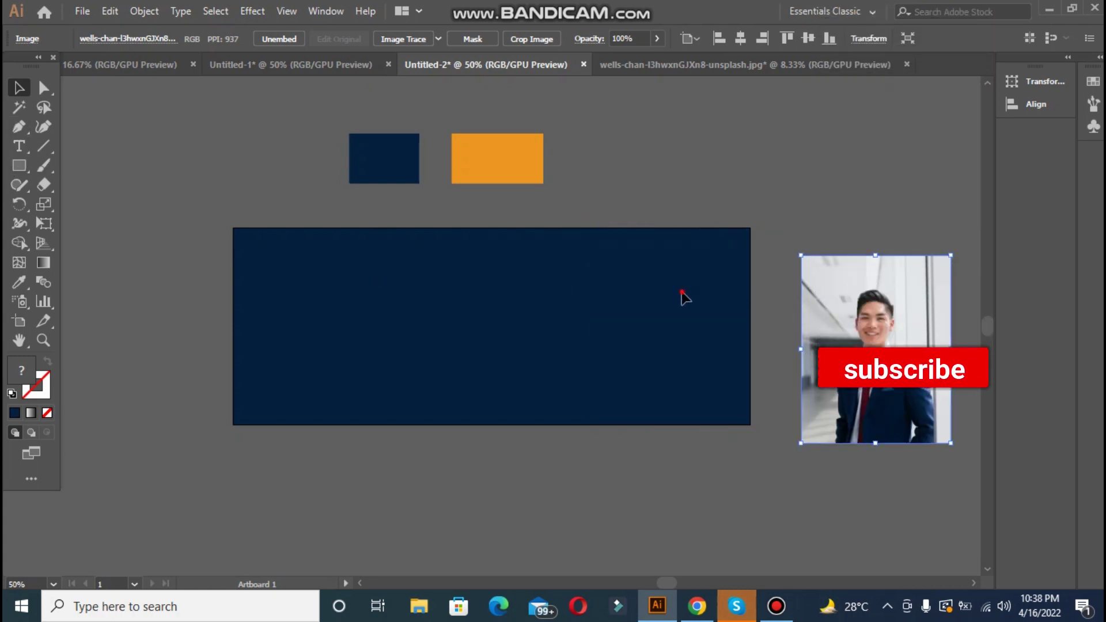
{"action": "left_click", "coordinate": [685, 292]}
Draw a closed five-point shape with the Pen tool over the banner's right end, its tip pointing left and spanning the banner's full height
{"action": "key", "text": "ctrl+plus"}
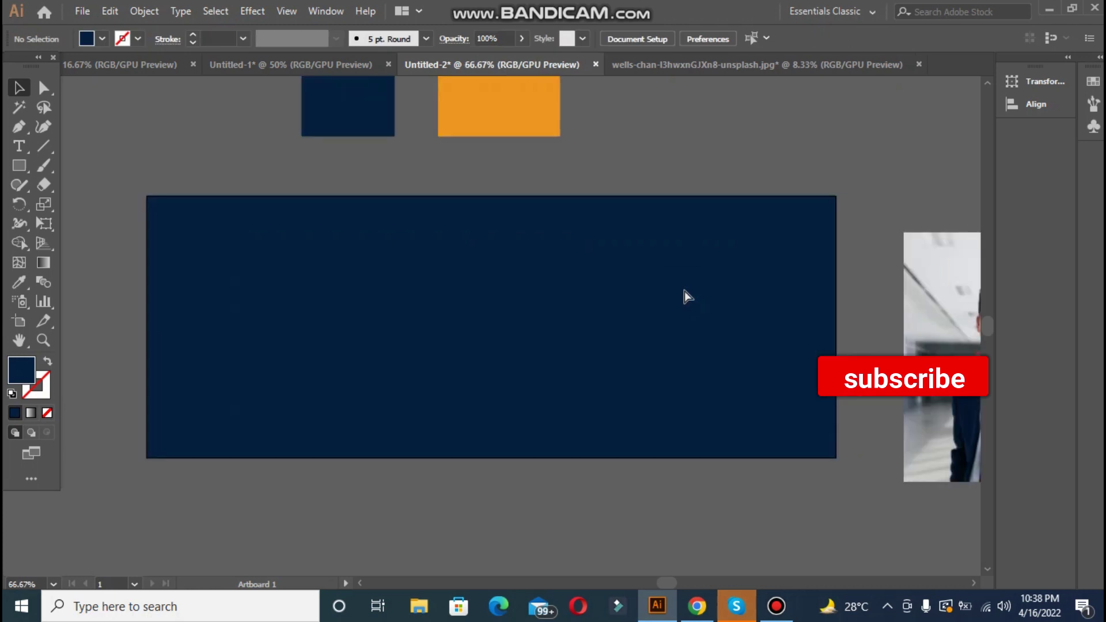
{"action": "left_click", "coordinate": [19, 127]}
{"action": "left_click", "coordinate": [836, 196]}
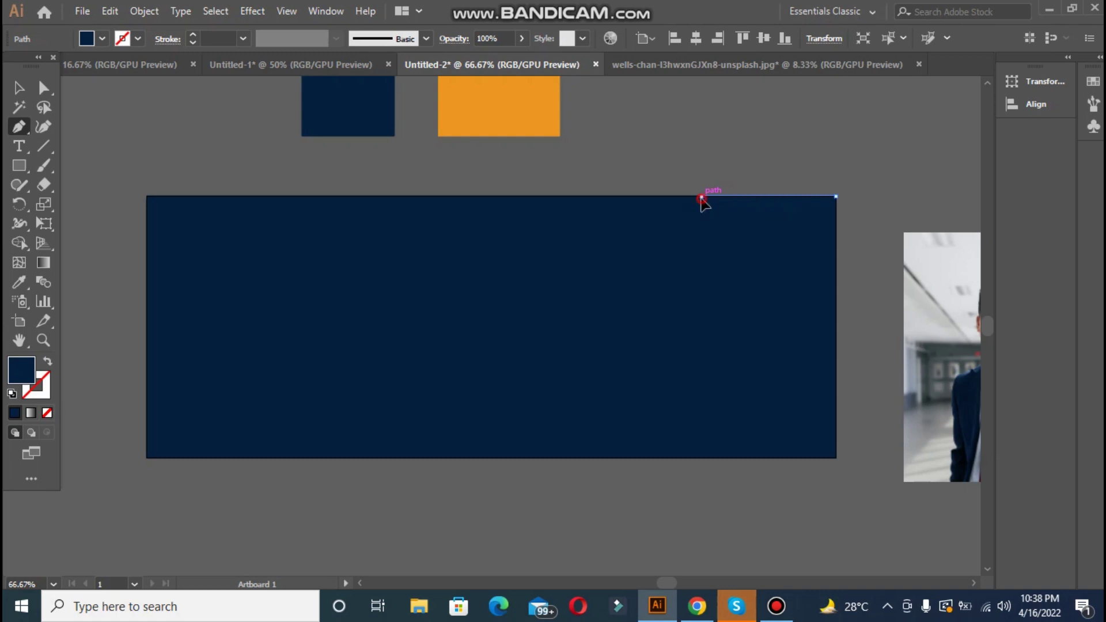
{"action": "left_click", "coordinate": [701, 197]}
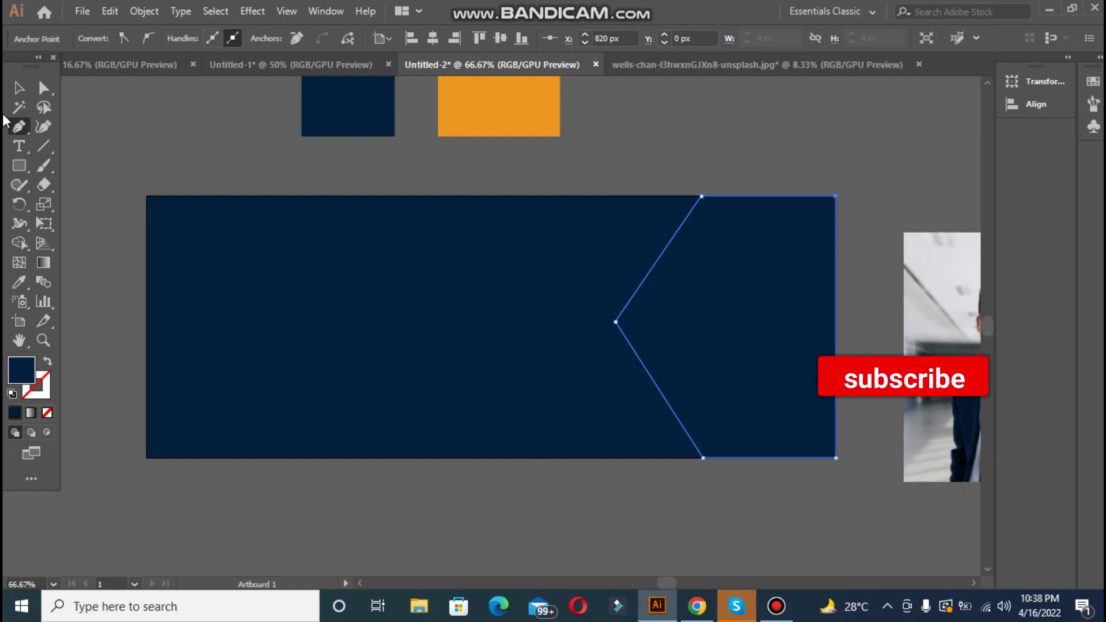
Move the photo over the pointed shape at the banner's right end and bring the photo to the front
{"action": "left_click_drag", "start_coordinate": [919, 361], "coordinate": [641, 330]}
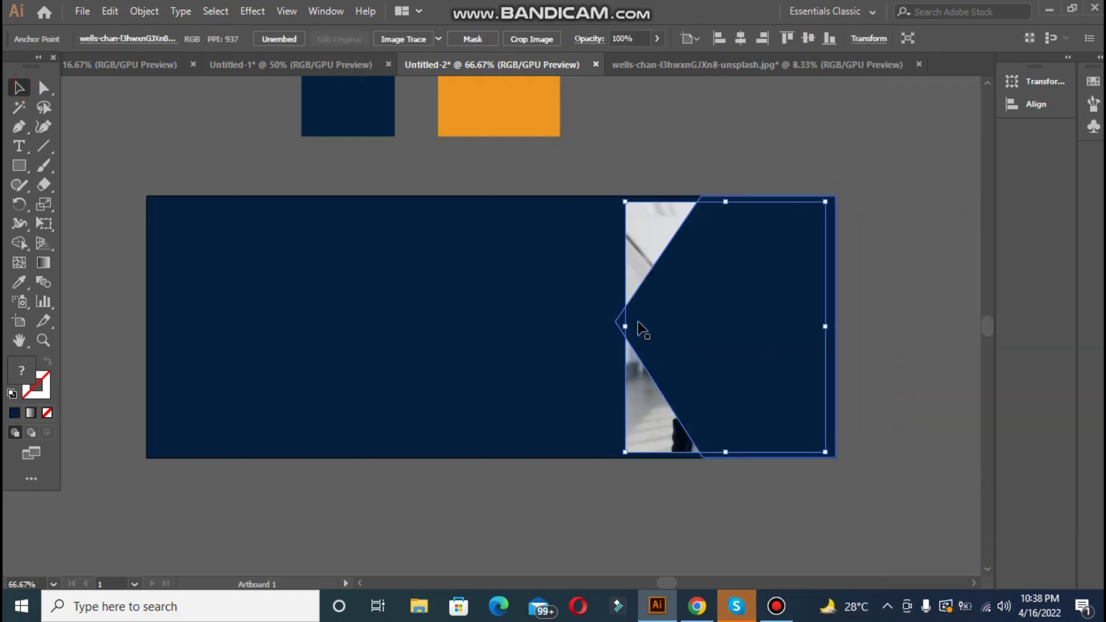
{"action": "right_click", "coordinate": [654, 249]}
{"action": "mouse_move", "coordinate": [806, 375]}
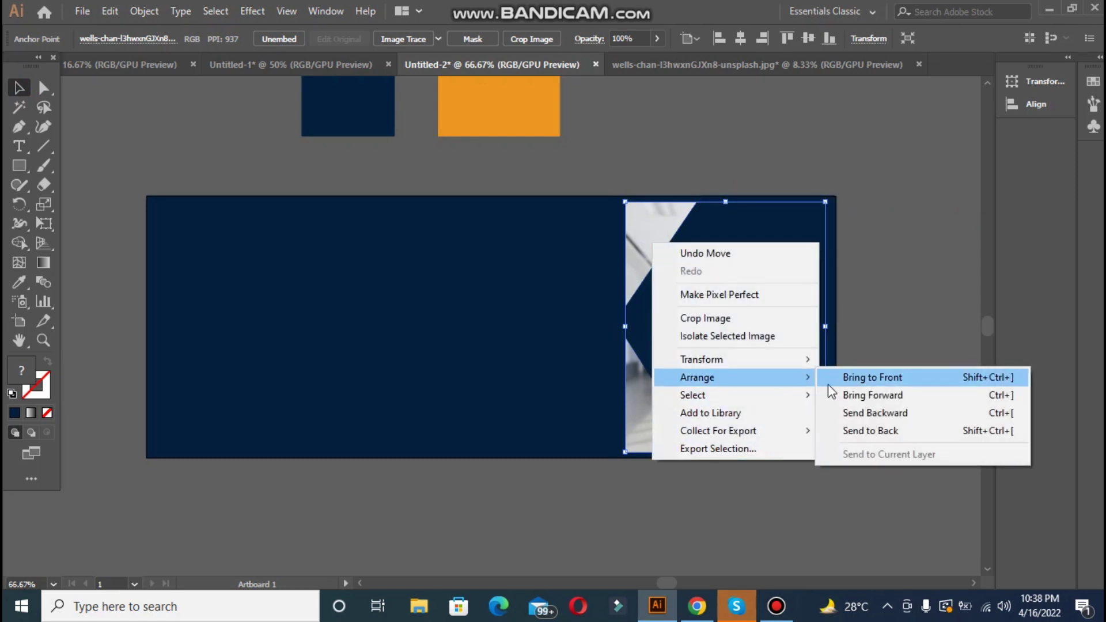
{"action": "left_click", "coordinate": [908, 378]}
{"action": "left_click_drag", "start_coordinate": [689, 256], "coordinate": [690, 242]}
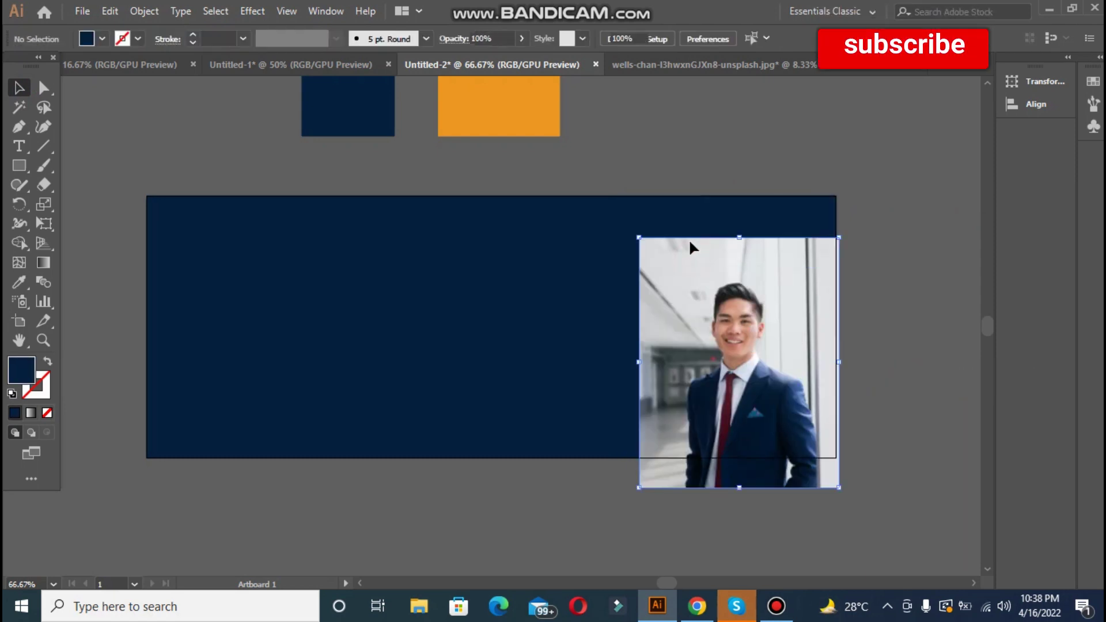
Give the pointed shape an orange outline without fill, using the colour of the orange swatch
{"action": "left_click", "coordinate": [679, 225]}
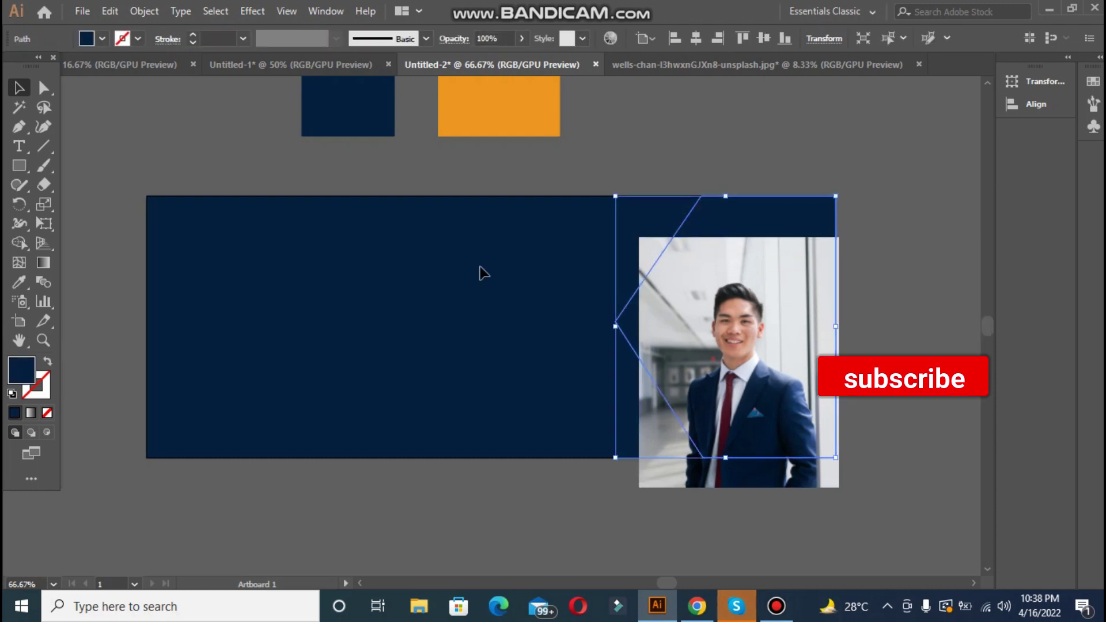
{"action": "left_click", "coordinate": [483, 109]}
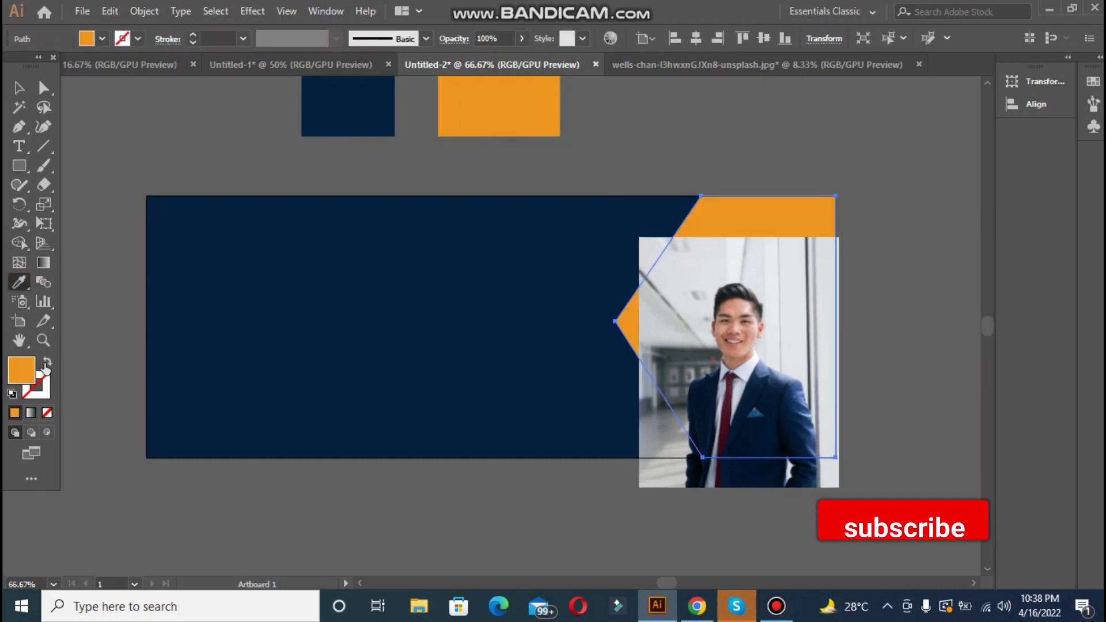
{"action": "key", "text": "shift+x"}
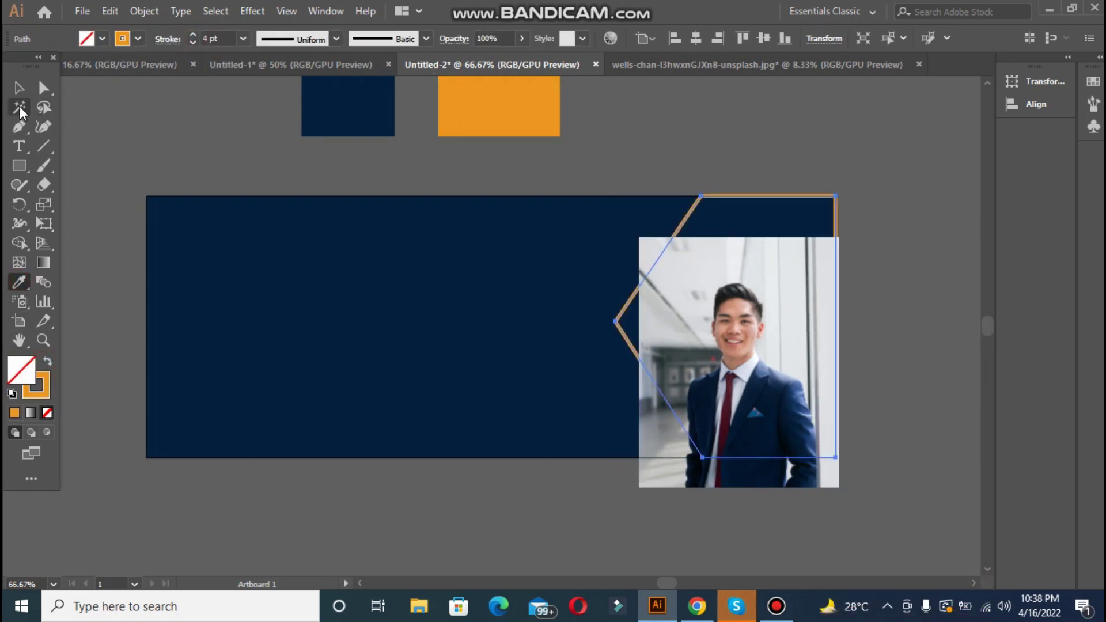
{"action": "left_click", "coordinate": [91, 140]}
Bring the pointed outline in front of the photo and position the photo flush with the banner's right edge, extending above its top
{"action": "left_click_drag", "start_coordinate": [763, 345], "coordinate": [756, 321]}
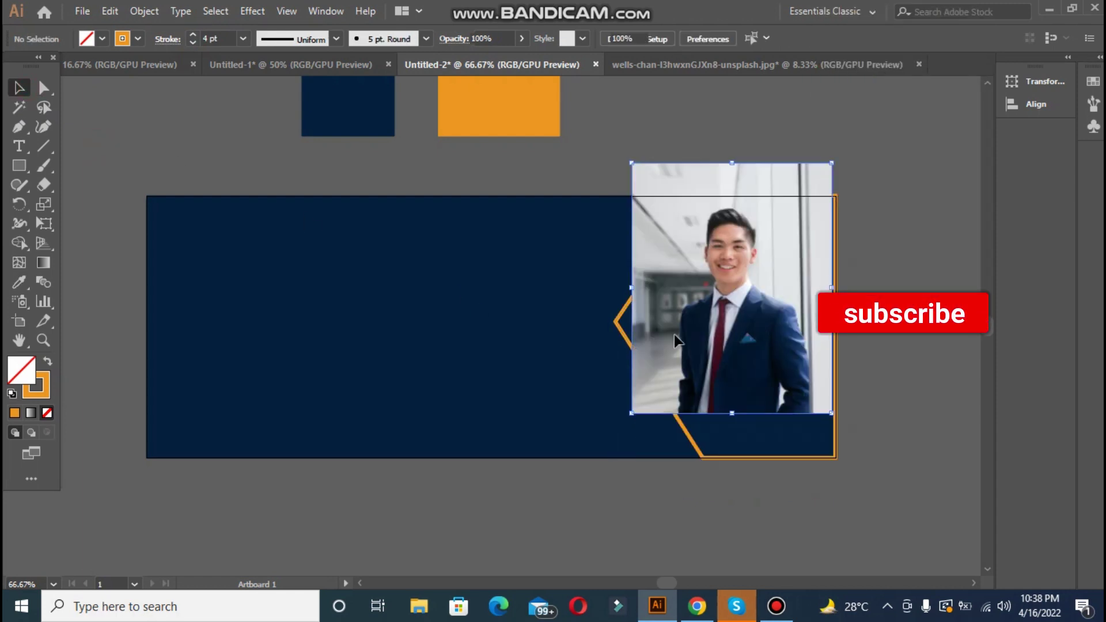
{"action": "right_click", "coordinate": [619, 326]}
{"action": "mouse_move", "coordinate": [749, 507]}
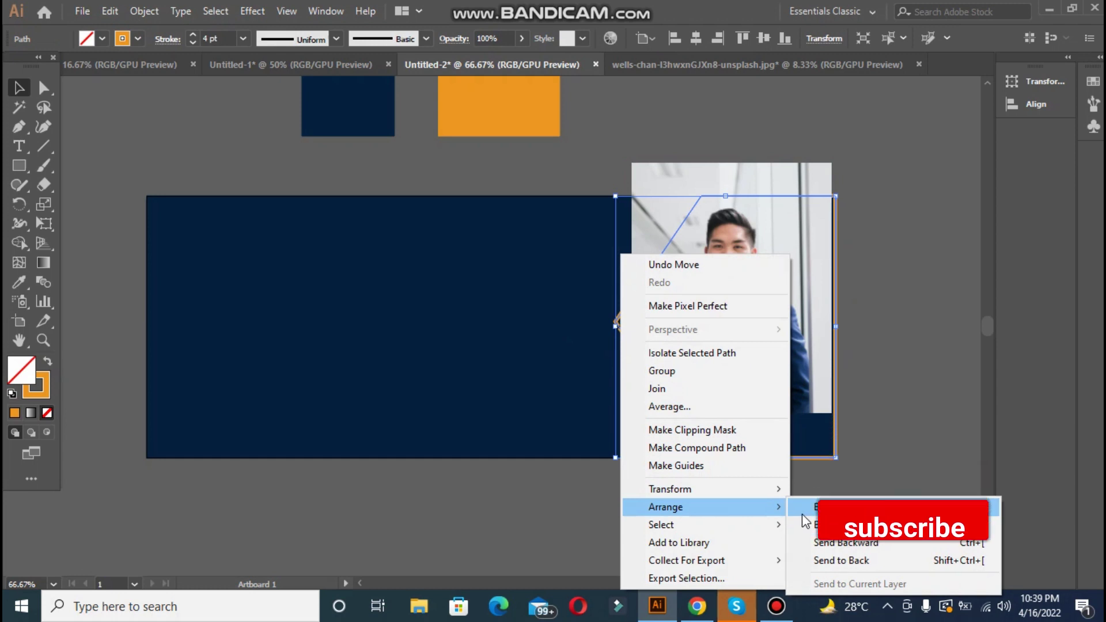
{"action": "left_click", "coordinate": [801, 521]}
{"action": "left_click_drag", "start_coordinate": [736, 308], "coordinate": [778, 392]}
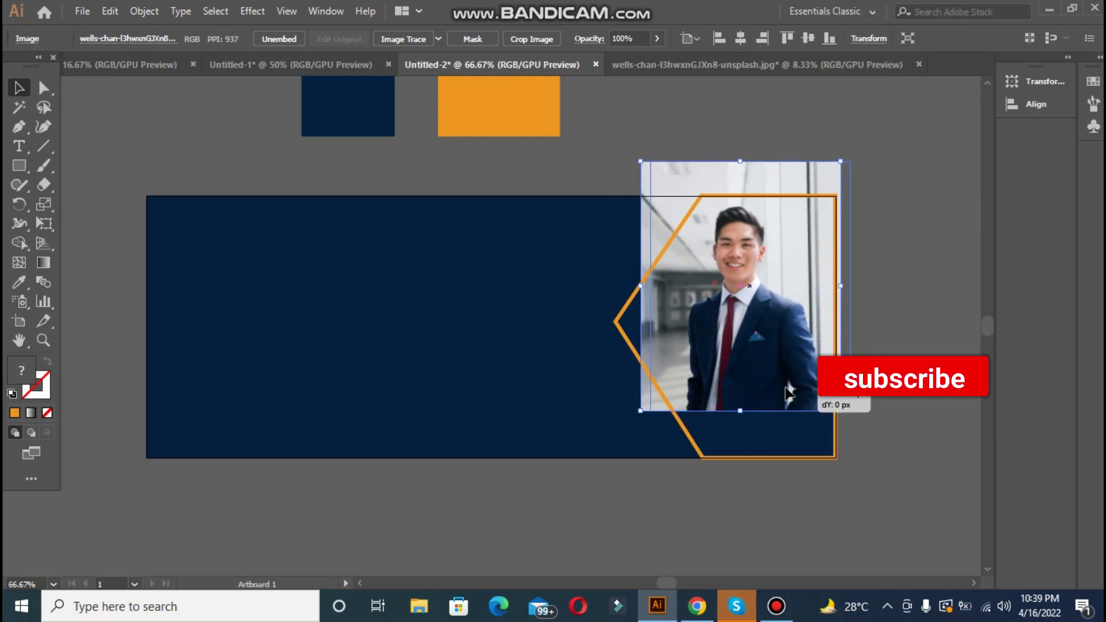
{"action": "left_click_drag", "start_coordinate": [768, 395], "coordinate": [775, 398]}
Shorten the pointed outline to the photo's bottom edge and narrow it until its tip meets the photo's left edge
{"action": "left_click", "coordinate": [748, 457]}
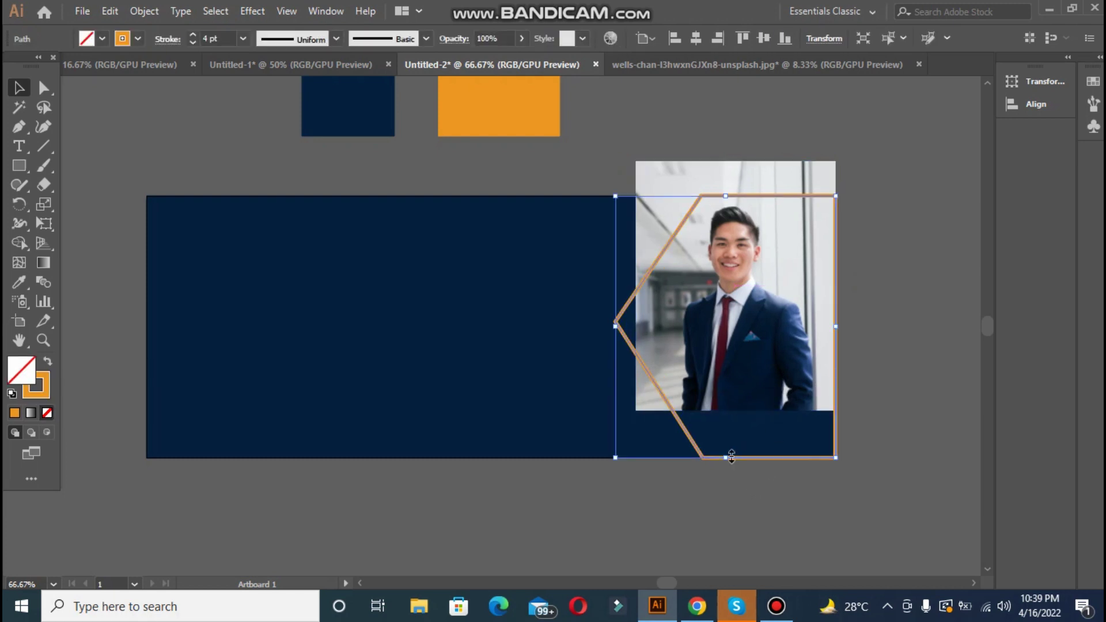
{"action": "left_click_drag", "start_coordinate": [727, 458], "coordinate": [727, 410]}
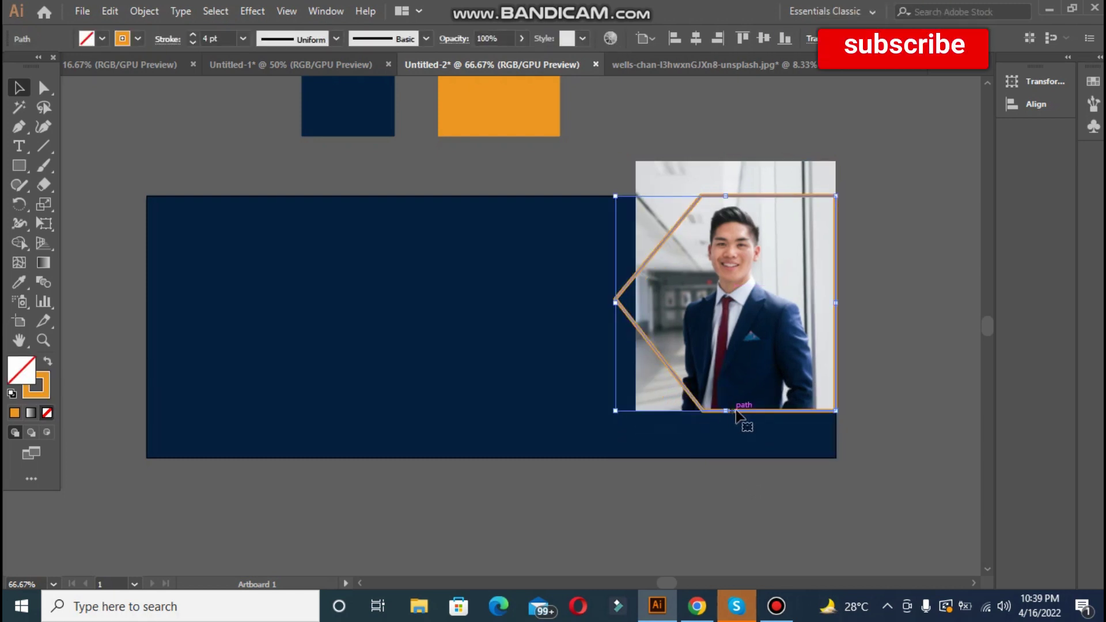
{"action": "left_click", "coordinate": [874, 382]}
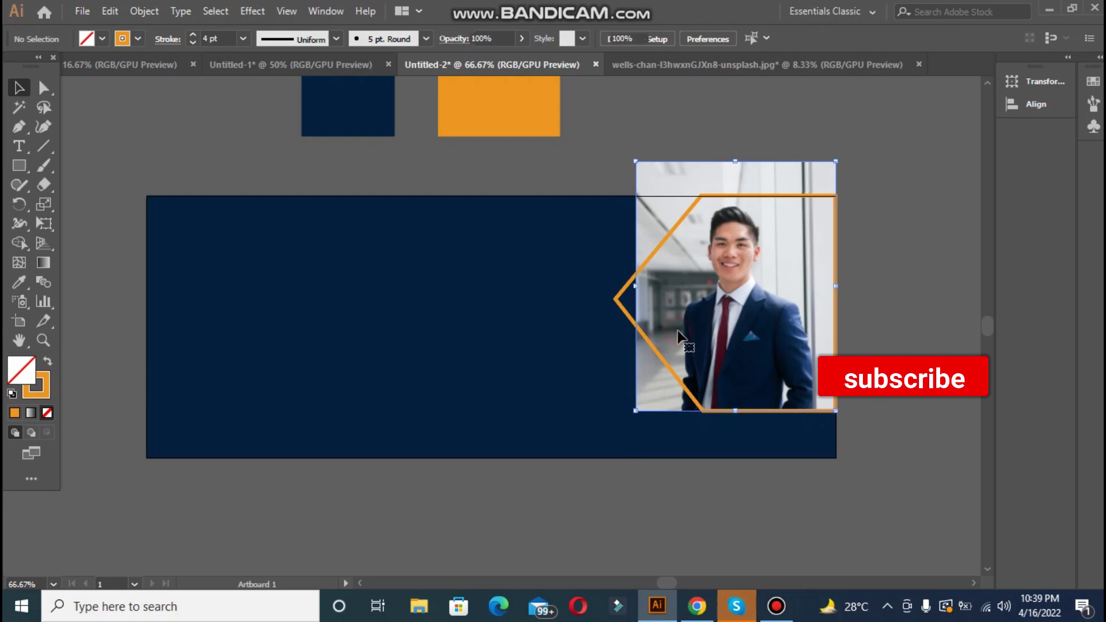
{"action": "left_click", "coordinate": [679, 335]}
{"action": "left_click", "coordinate": [631, 328]}
{"action": "left_click_drag", "start_coordinate": [615, 299], "coordinate": [636, 305]}
{"action": "left_click", "coordinate": [957, 322]}
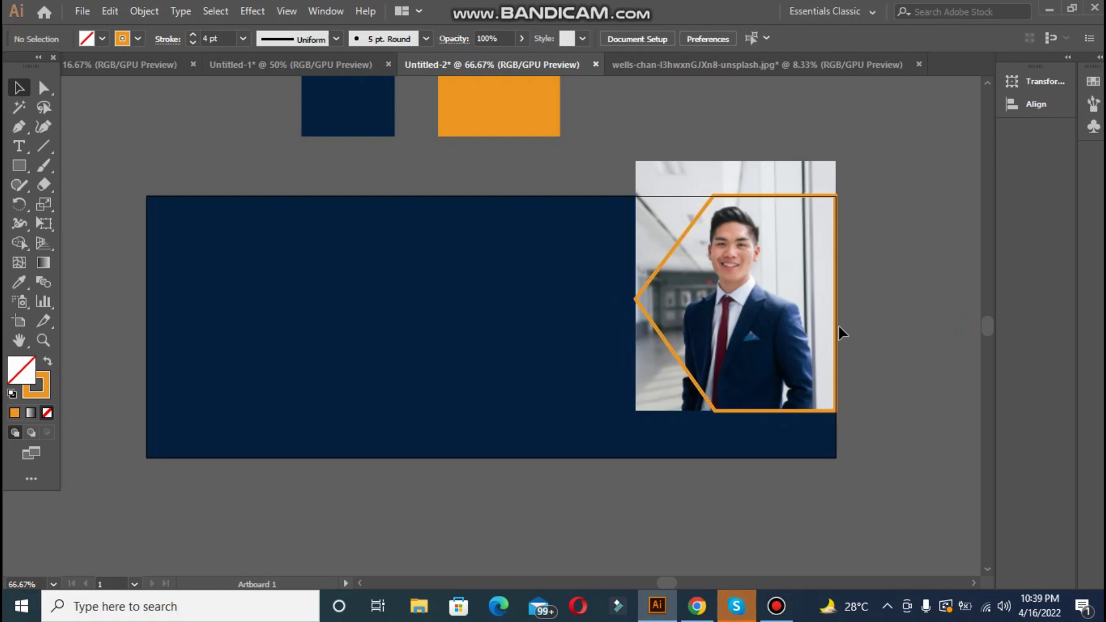
Try to clip the photo with the pointed outline using a clipping mask
{"action": "left_click", "coordinate": [714, 167]}
{"action": "left_click", "coordinate": [724, 199], "text": "shift"}
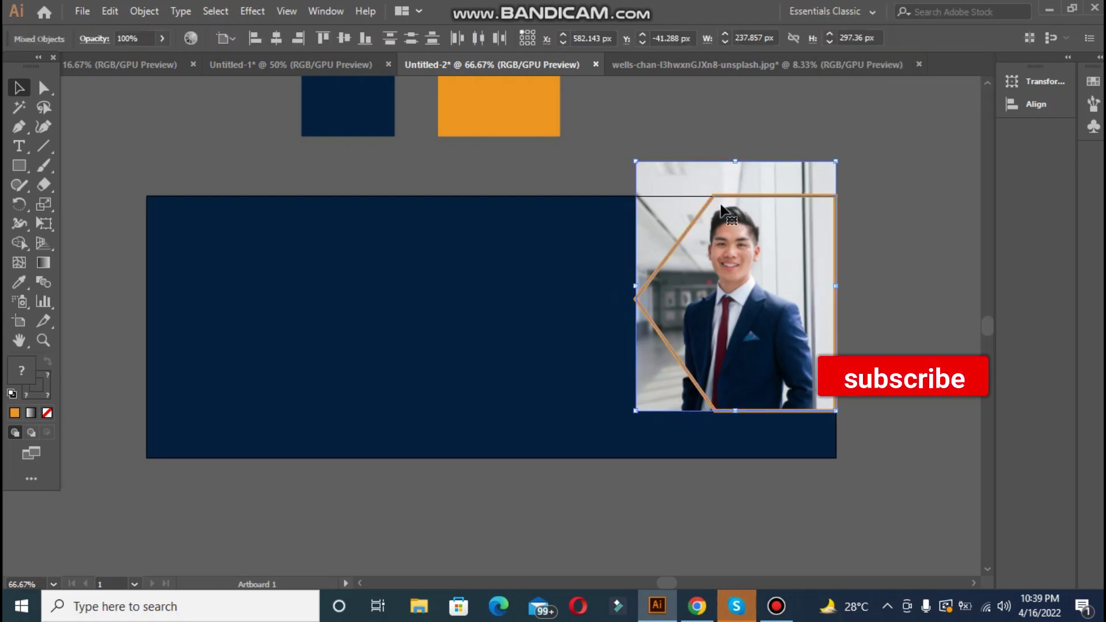
{"action": "right_click", "coordinate": [741, 205]}
{"action": "left_click", "coordinate": [770, 320]}
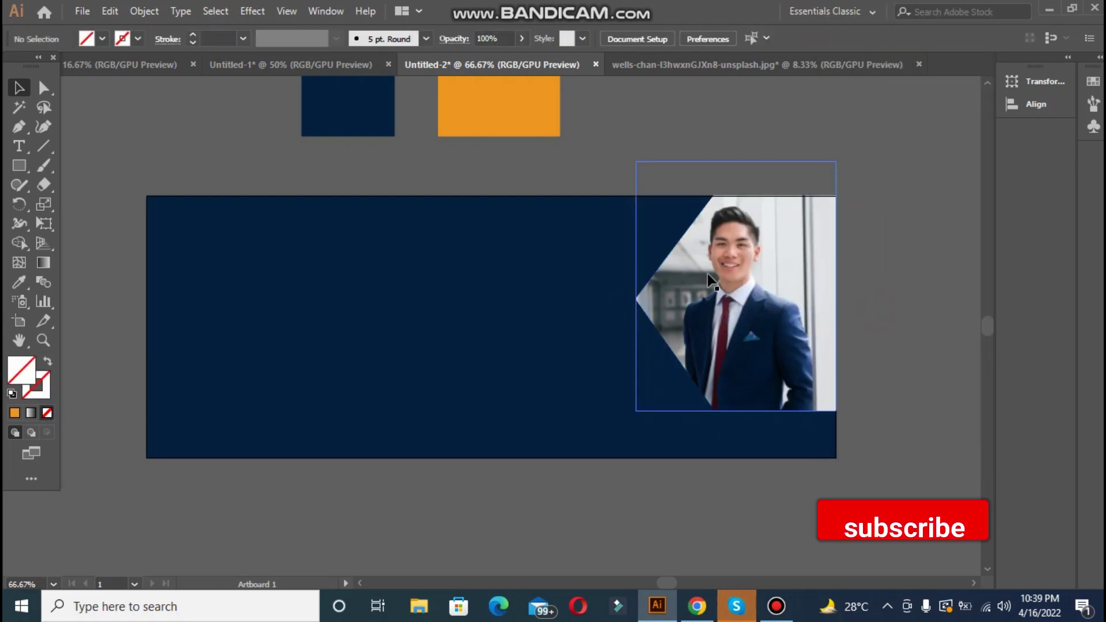
{"action": "key", "text": "ctrl+z"}
Move the photo slightly right so that it overhangs the banner's right edge
{"action": "left_click", "coordinate": [857, 316]}
{"action": "left_click", "coordinate": [710, 345]}
{"action": "left_click", "coordinate": [872, 322]}
{"action": "left_click", "coordinate": [718, 172]}
{"action": "mouse_move", "coordinate": [763, 299]}
{"action": "left_mouse_down"}
{"action": "mouse_move", "coordinate": [778, 311]}
{"action": "mouse_move", "coordinate": [785, 296]}
{"action": "mouse_move", "coordinate": [782, 311]}
{"action": "left_mouse_up"}
Enlarge the pointed outline toward its lower left and scale the photo up slightly toward its upper left
{"action": "left_click", "coordinate": [663, 338]}
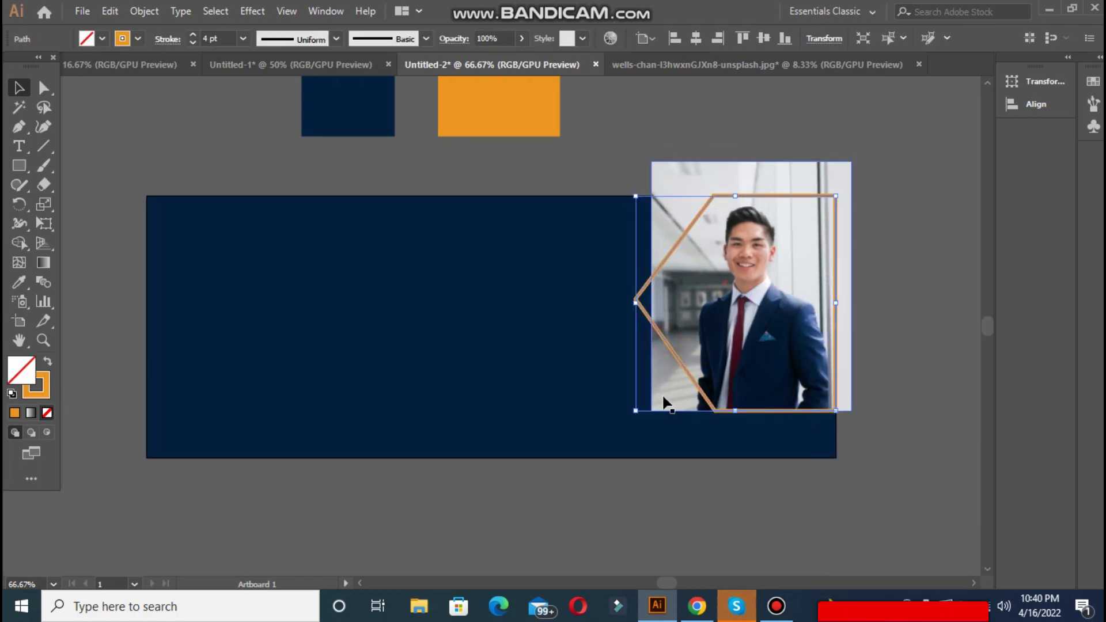
{"action": "left_click_drag", "start_coordinate": [636, 412], "coordinate": [616, 418]}
{"action": "left_click", "coordinate": [677, 286]}
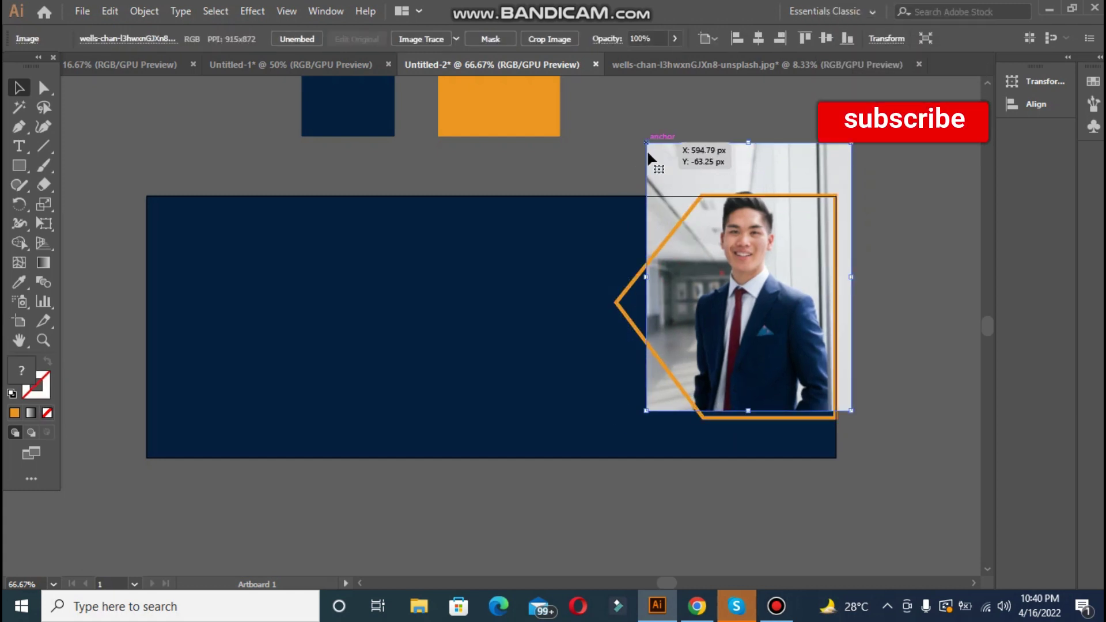
{"action": "left_click_drag", "start_coordinate": [651, 160], "coordinate": [652, 148]}
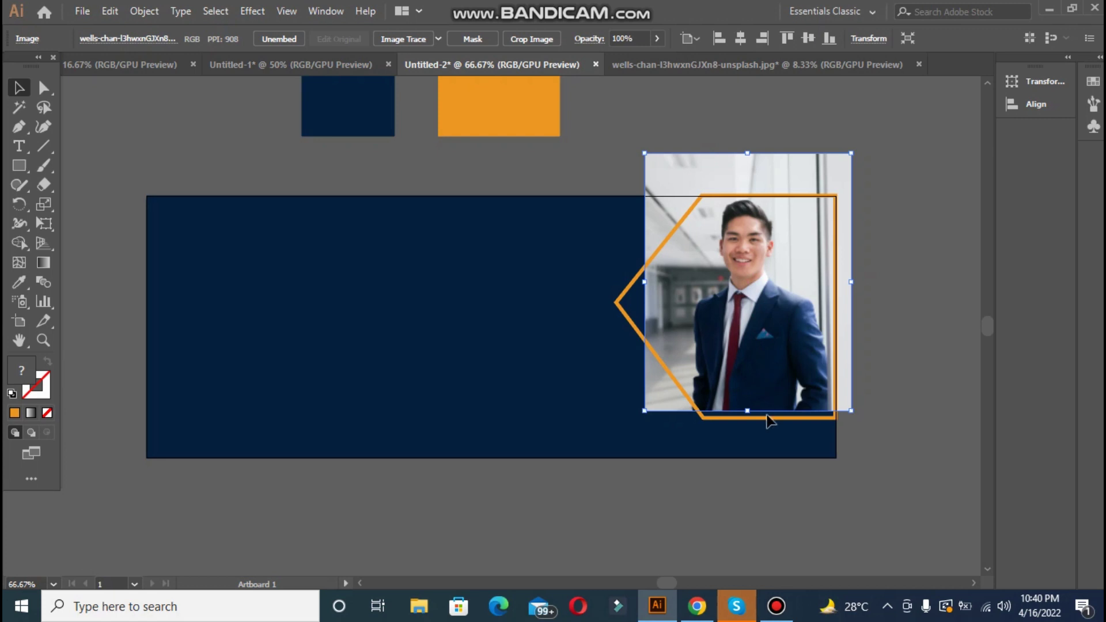
Fit the pointed outline to the photo's bottom and left edges, and shift the photo slightly further right
{"action": "left_click", "coordinate": [766, 418]}
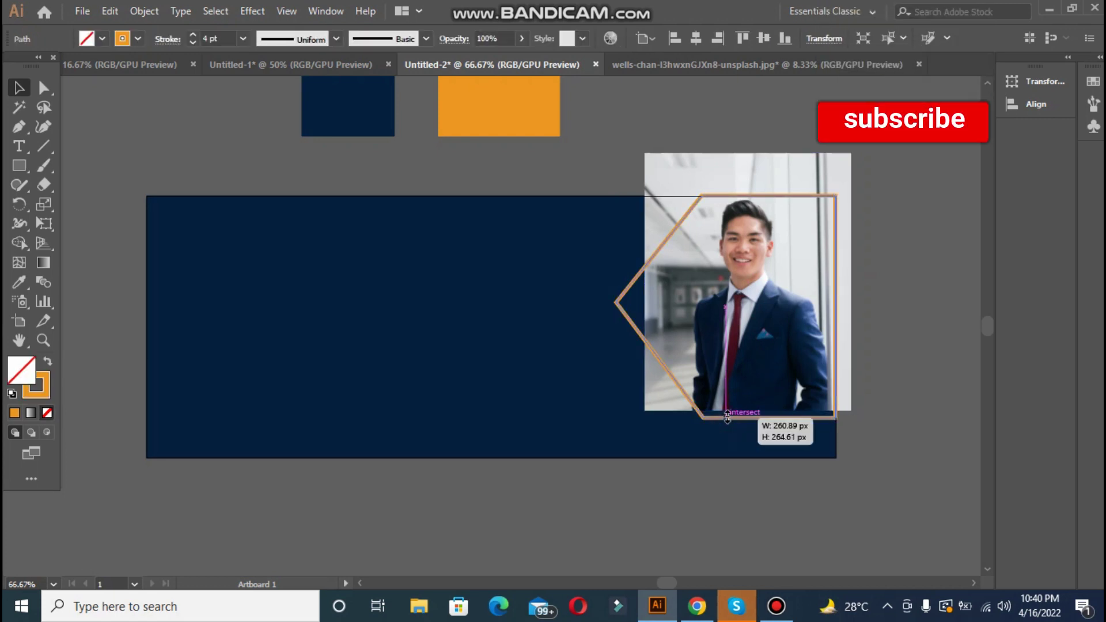
{"action": "left_click_drag", "start_coordinate": [726, 419], "coordinate": [730, 414]}
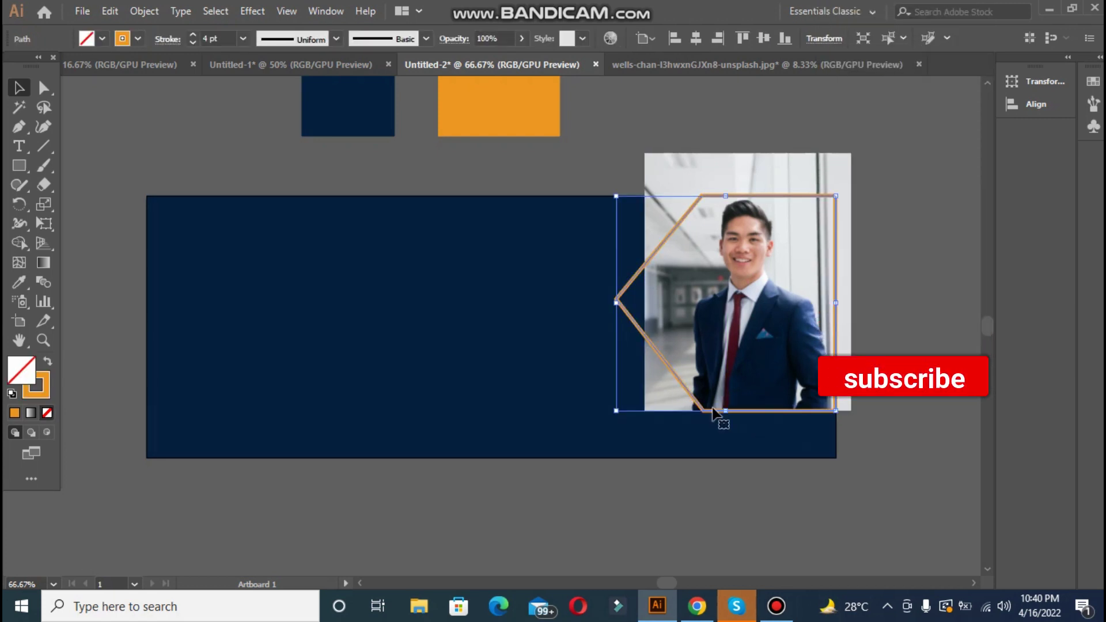
{"action": "left_click_drag", "start_coordinate": [616, 411], "coordinate": [604, 411]}
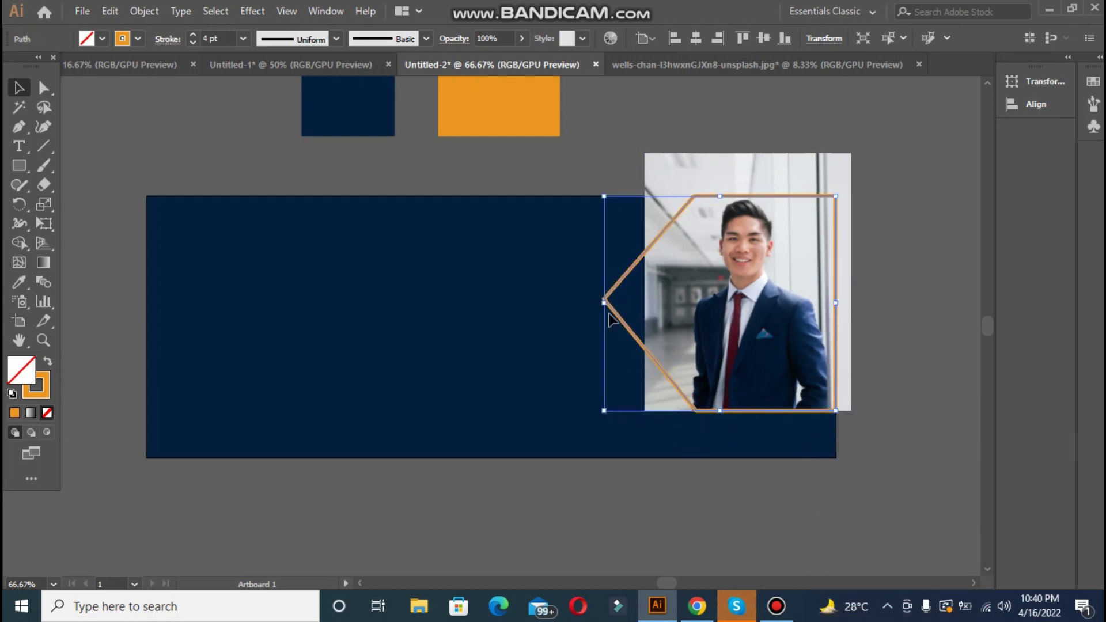
{"action": "left_click_drag", "start_coordinate": [603, 303], "coordinate": [645, 303]}
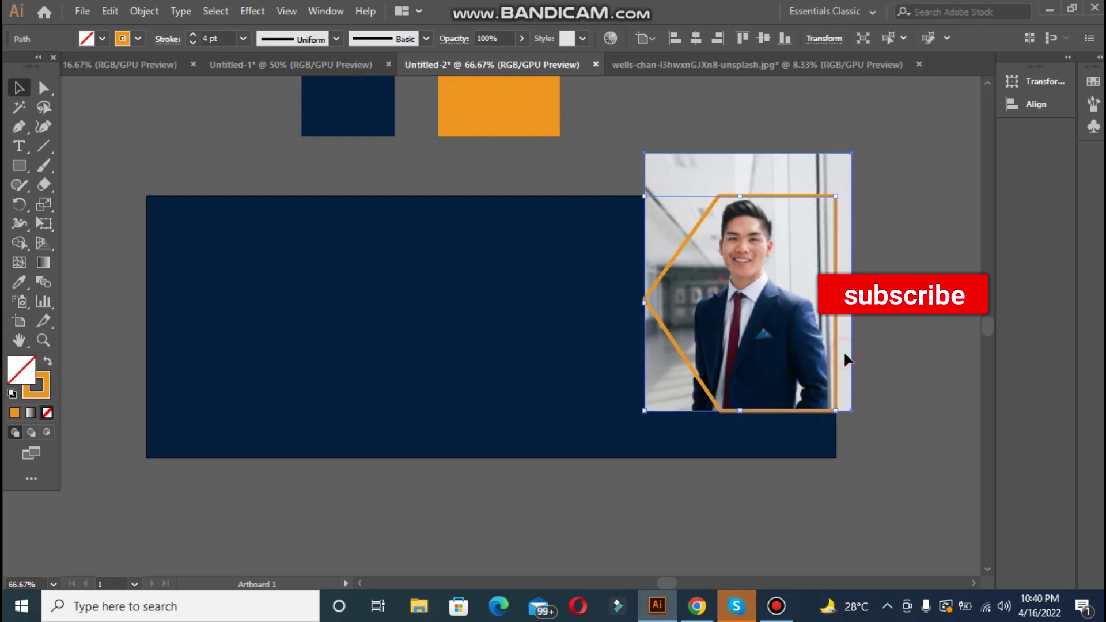
{"action": "mouse_move", "coordinate": [845, 358]}
{"action": "left_mouse_down"}
{"action": "mouse_move", "coordinate": [844, 346]}
{"action": "mouse_move", "coordinate": [857, 361]}
{"action": "left_mouse_up"}
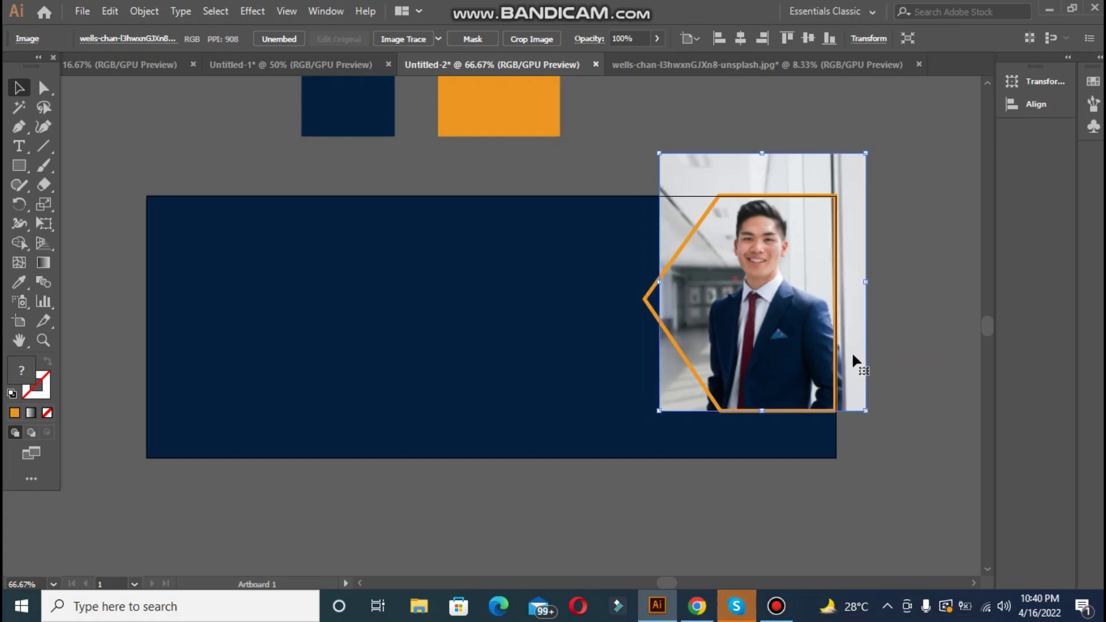
Select the photo together with the pointed outline and make a clipping mask from them
{"action": "left_click", "coordinate": [697, 222], "text": "shift"}
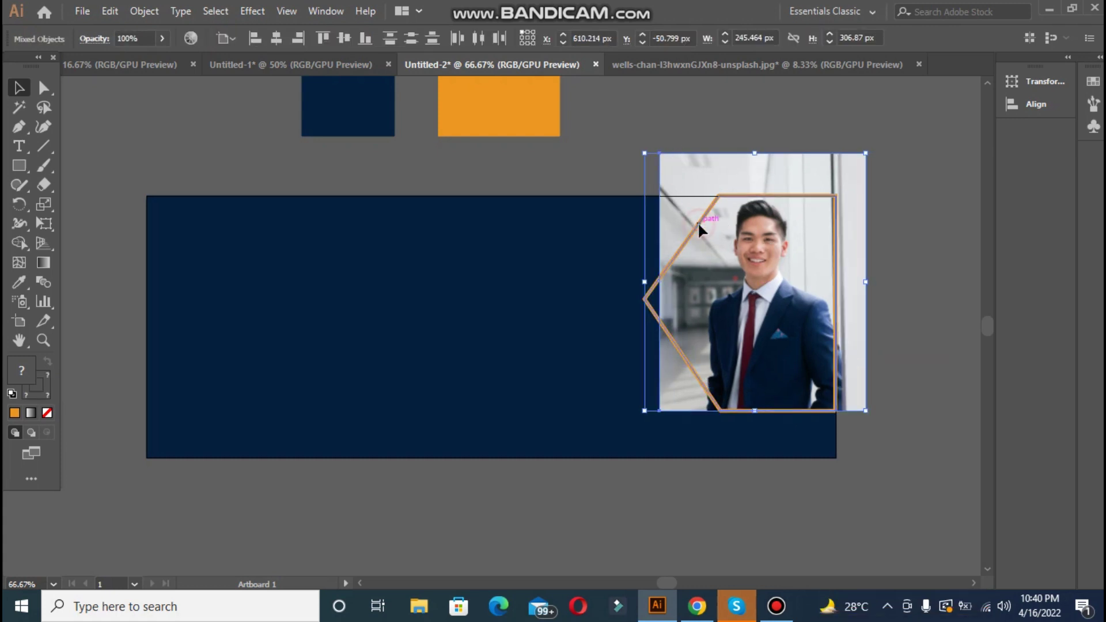
{"action": "right_click", "coordinate": [697, 223]}
{"action": "left_click", "coordinate": [749, 344]}
{"action": "left_click", "coordinate": [905, 330]}
Move the clipped photo to the banner's lower right corner and enlarge it to fill the banner's height
{"action": "left_click_drag", "start_coordinate": [750, 315], "coordinate": [750, 361]}
{"action": "left_click_drag", "start_coordinate": [645, 244], "coordinate": [603, 348]}
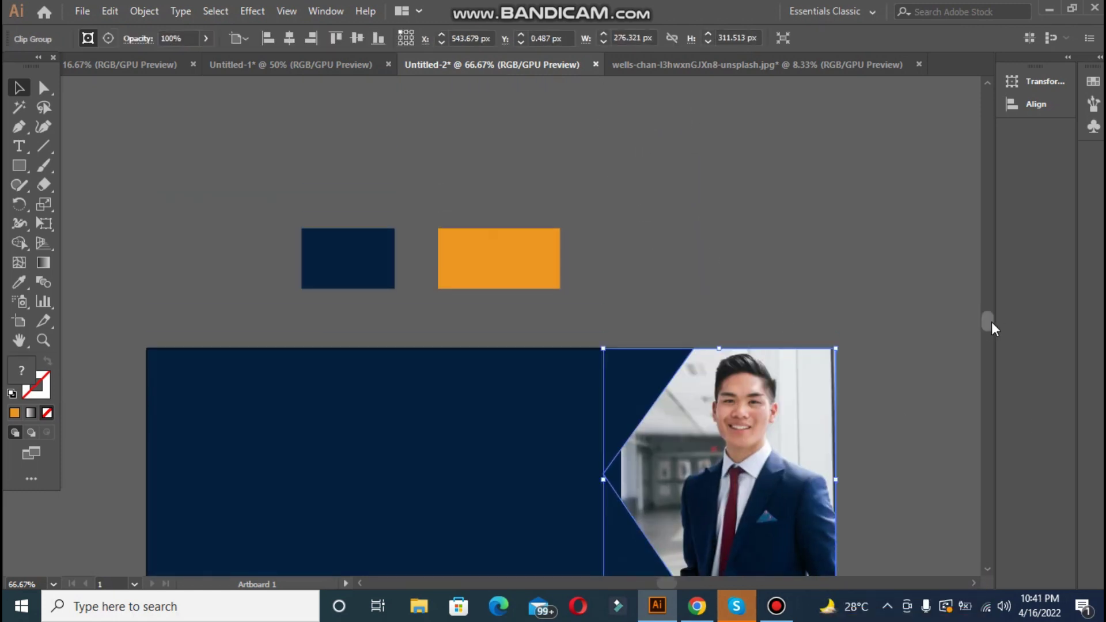
{"action": "left_click_drag", "start_coordinate": [991, 323], "coordinate": [991, 327]}
{"action": "left_click", "coordinate": [867, 369]}
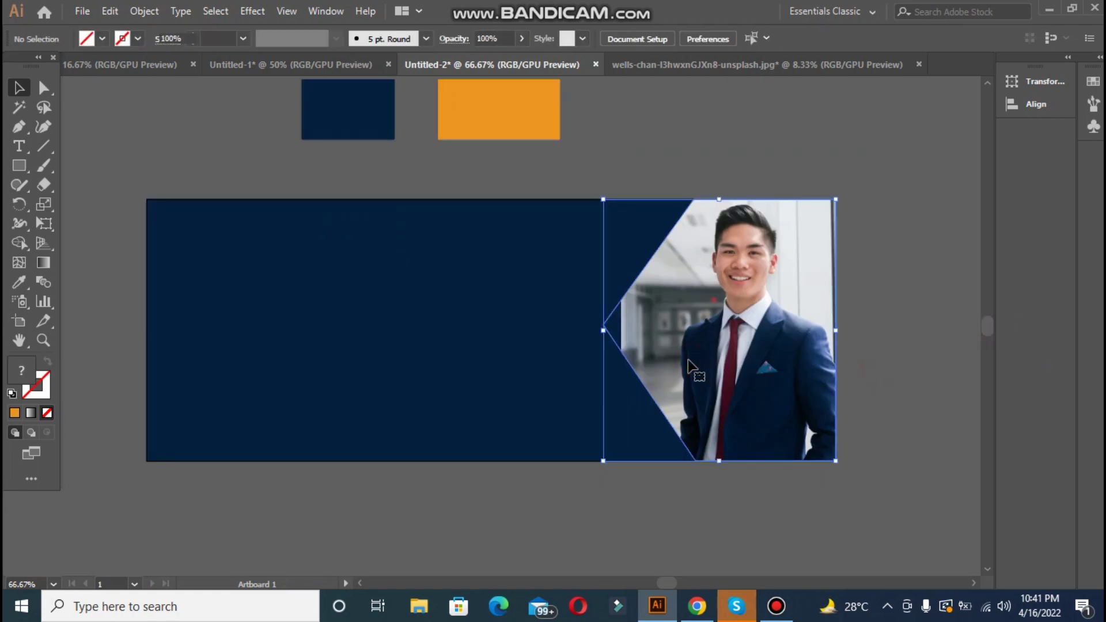
Undo the scaling and move of the clipped photo as well as its clipping mask
{"action": "key", "text": "ctrl+z"}
{"action": "key", "text": "ctrl+z"}
{"action": "key", "text": "ctrl+z"}
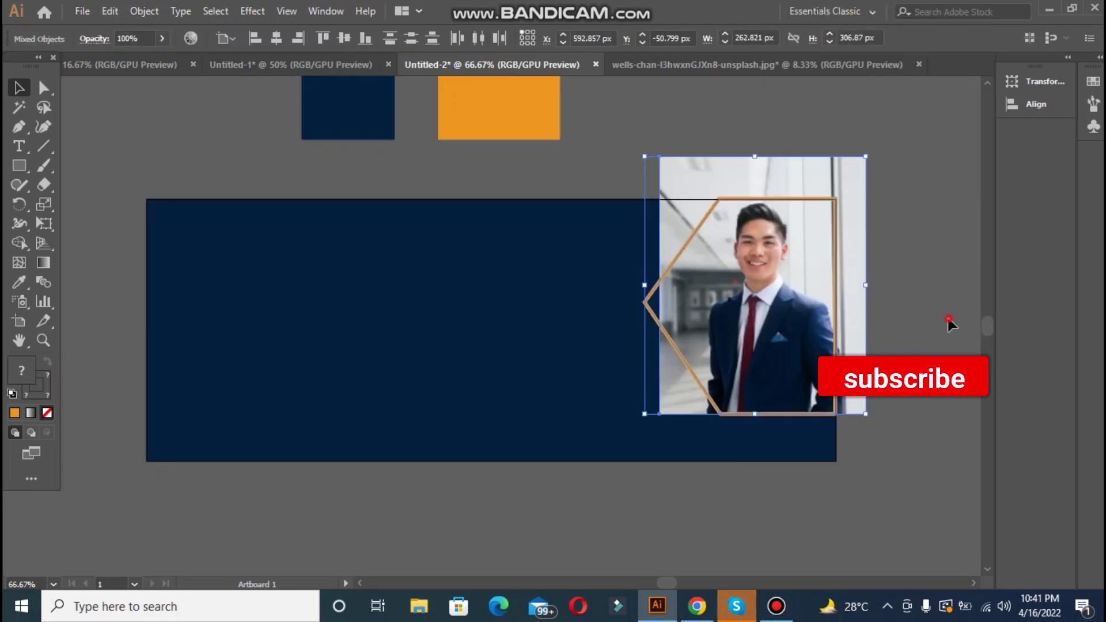
Narrow the pointed outline so that its tip meets the photo's left edge
{"action": "left_click", "coordinate": [950, 320]}
{"action": "left_click", "coordinate": [646, 302]}
{"action": "left_click_drag", "start_coordinate": [647, 306], "coordinate": [659, 306]}
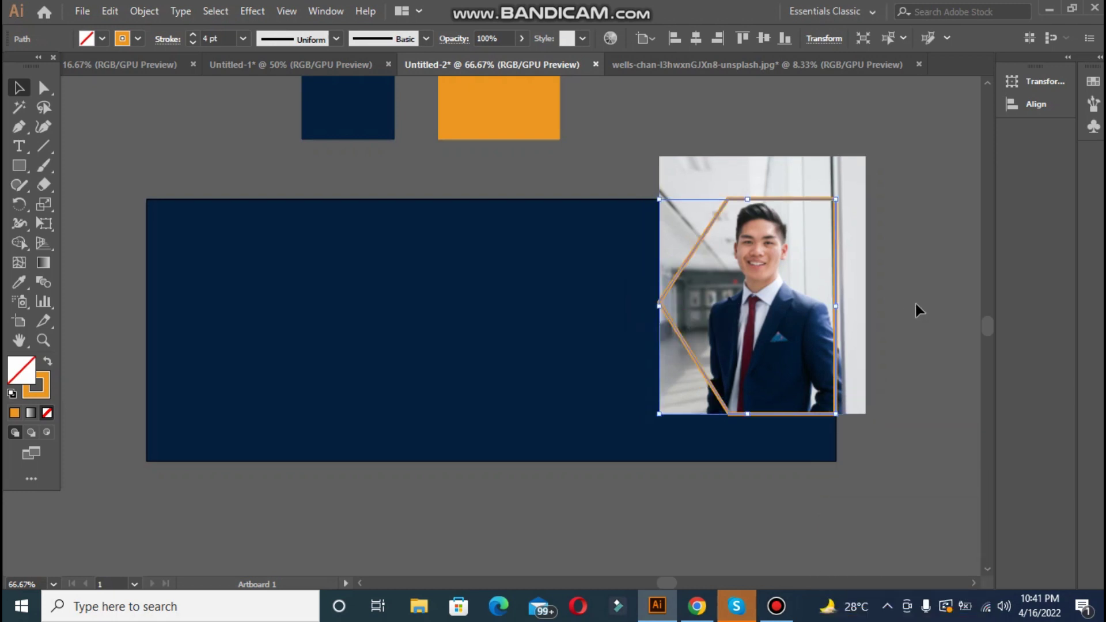
{"action": "left_click", "coordinate": [731, 157]}
{"action": "right_click", "coordinate": [737, 197]}
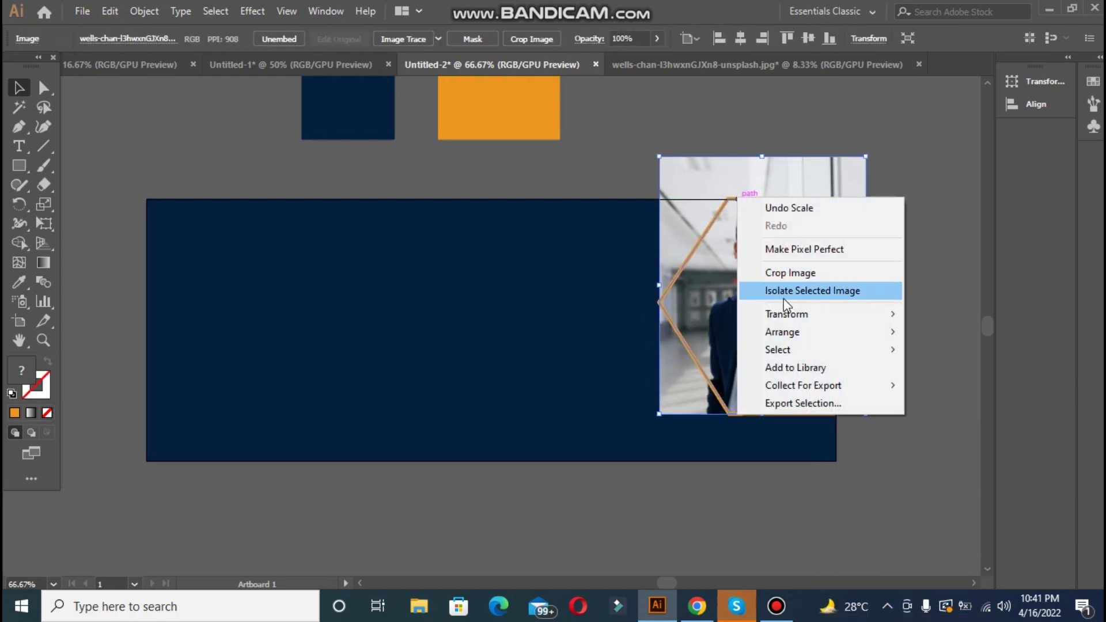
{"action": "left_click", "coordinate": [918, 233]}
Select the pointed outline together with the photo and make a clipping mask from them
{"action": "left_click", "coordinate": [679, 269]}
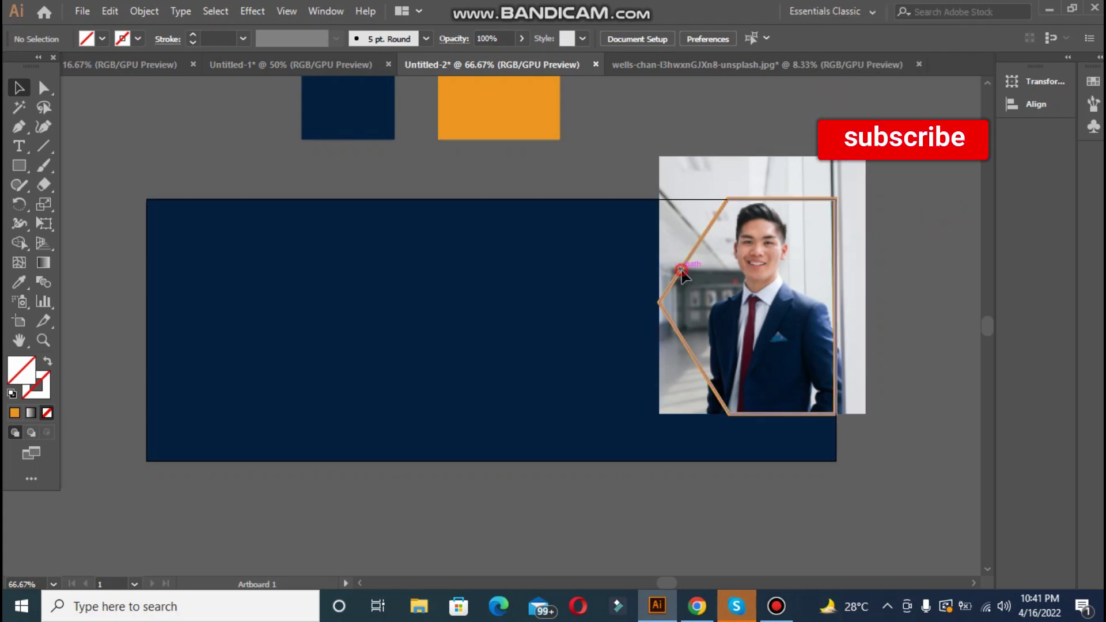
{"action": "left_click", "coordinate": [679, 163], "text": "shift"}
{"action": "right_click", "coordinate": [682, 199]}
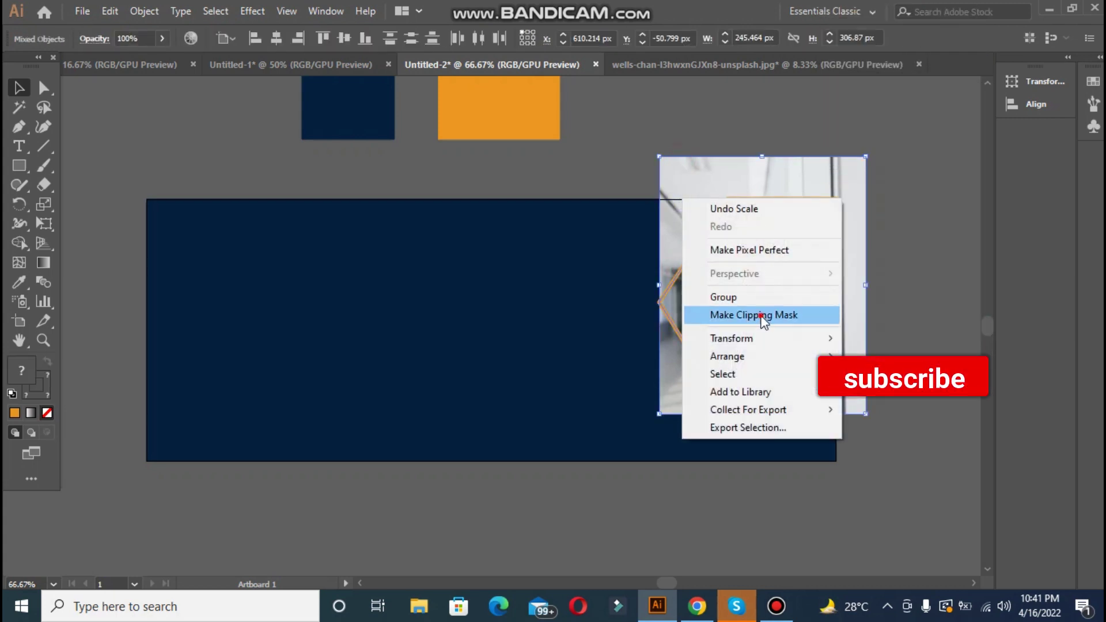
{"action": "left_click", "coordinate": [754, 315]}
Move the clipped photo down to the banner's lower right corner and enlarge it to about 258 by 315 px
{"action": "left_click_drag", "start_coordinate": [743, 294], "coordinate": [743, 339]}
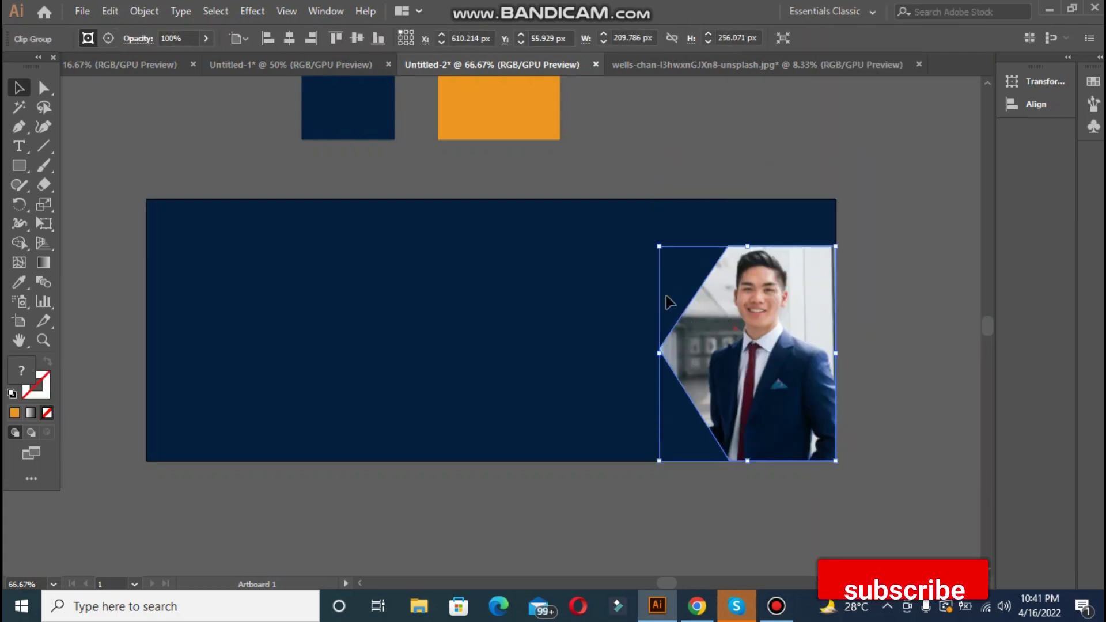
{"action": "left_click_drag", "start_coordinate": [659, 247], "coordinate": [632, 202]}
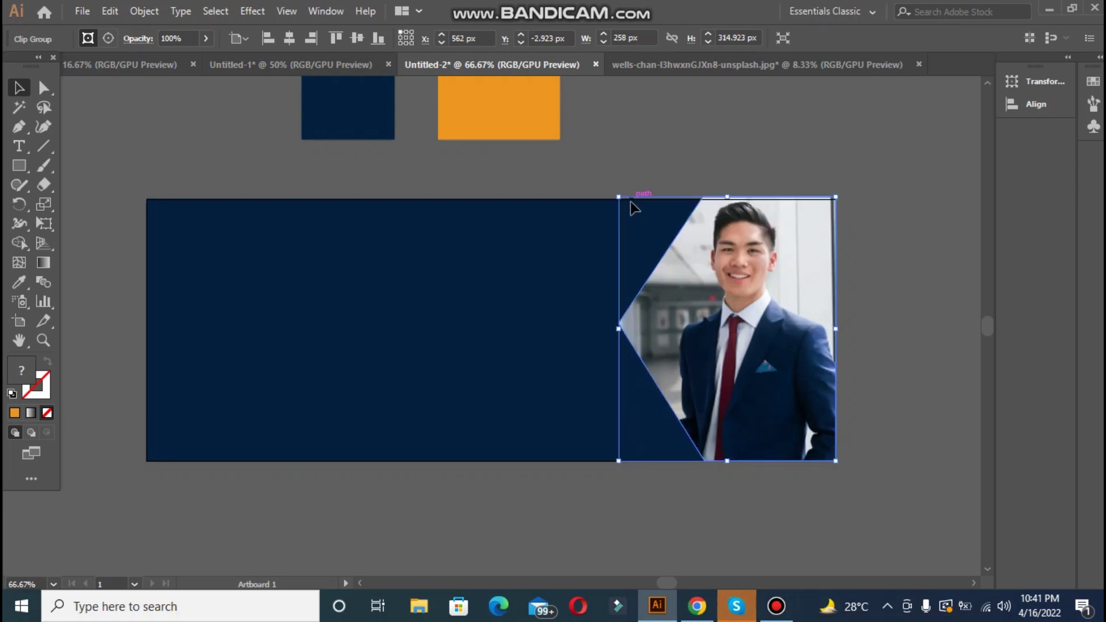
{"action": "mouse_move", "coordinate": [618, 461]}
{"action": "left_mouse_down"}
{"action": "mouse_move", "coordinate": [610, 474]}
{"action": "mouse_move", "coordinate": [599, 462]}
{"action": "left_mouse_up"}
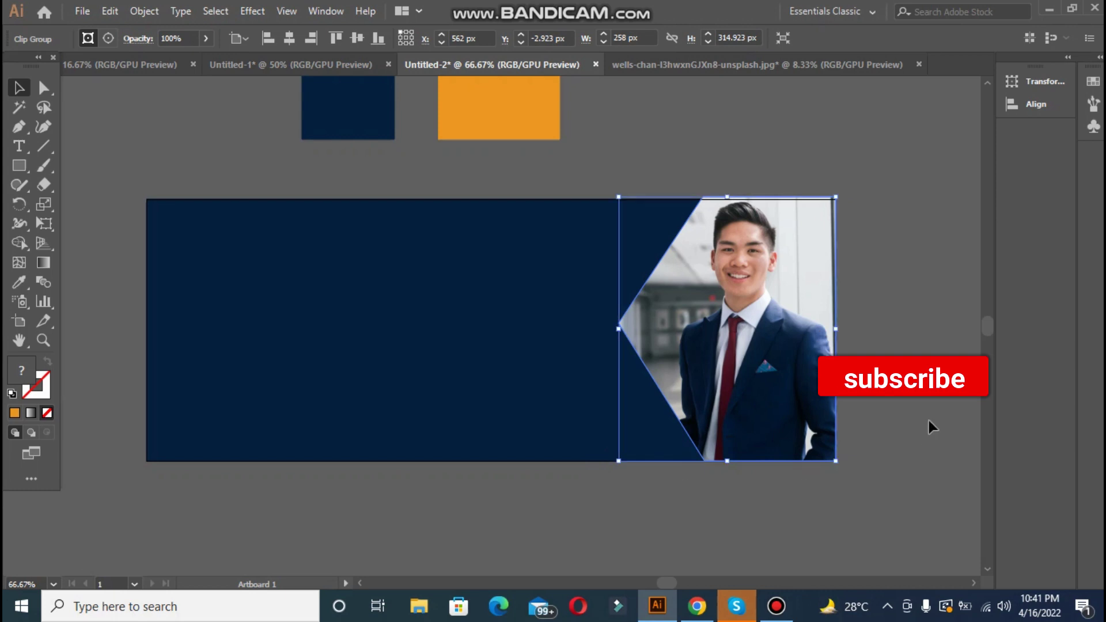
{"action": "left_click", "coordinate": [924, 452]}
Shift the clipped photo slightly down to bring its upper edge closer to the banner's upper edge
{"action": "left_click", "coordinate": [703, 348]}
{"action": "left_click", "coordinate": [509, 363]}
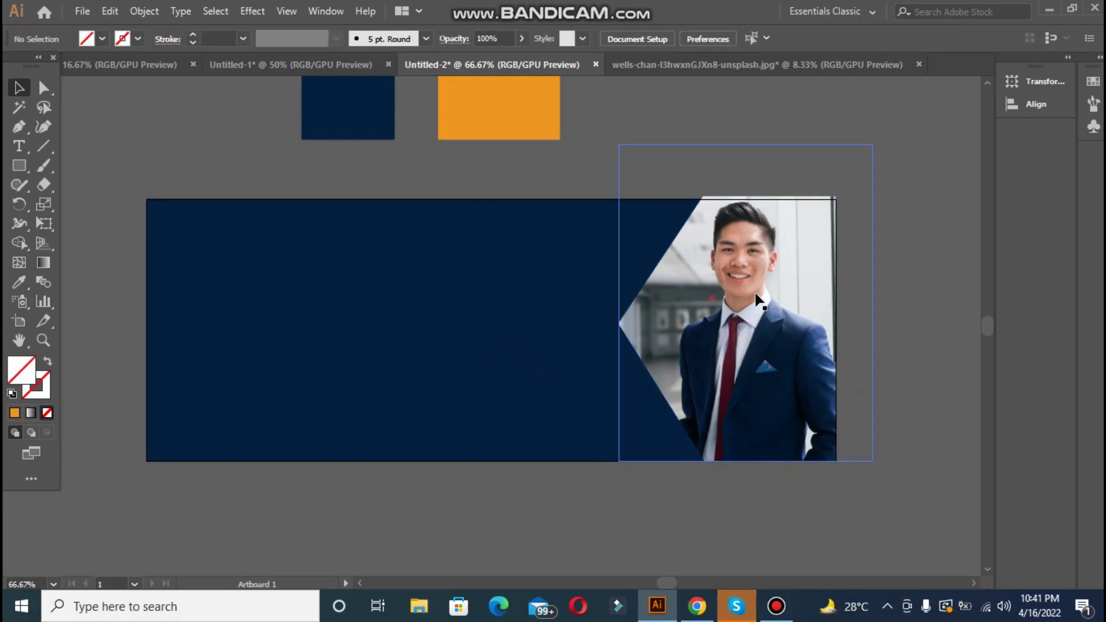
{"action": "left_click_drag", "start_coordinate": [746, 273], "coordinate": [746, 276]}
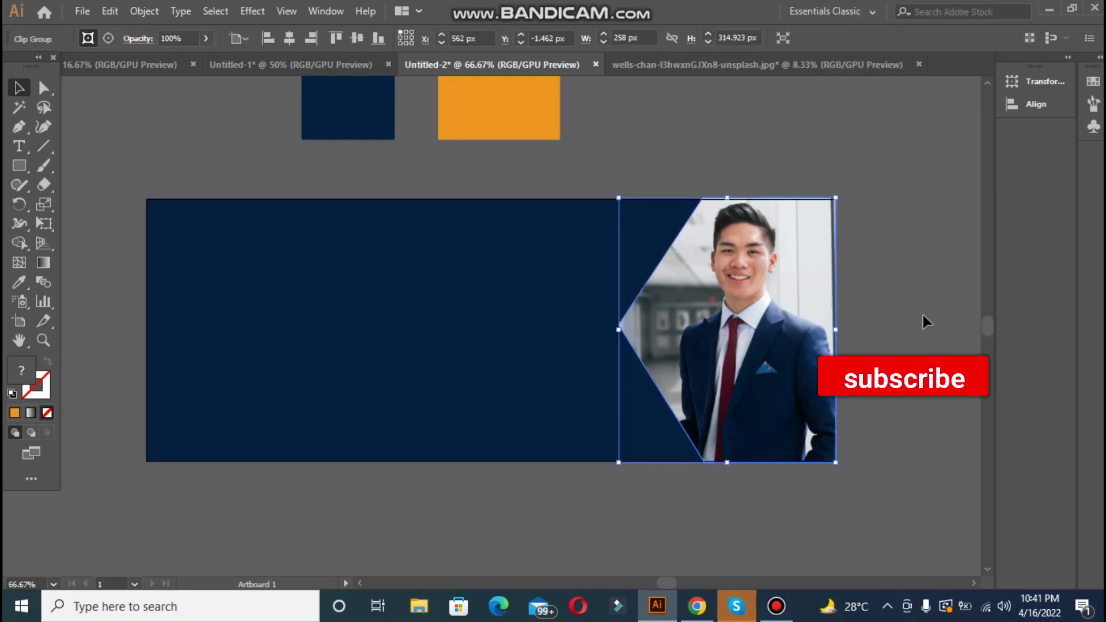
{"action": "left_click", "coordinate": [924, 317]}
Draw a hexagon on the banner beside the photo's pointed edge and fill it with the orange of the sample swatch
{"action": "right_click", "coordinate": [24, 171]}
{"action": "left_click", "coordinate": [85, 225]}
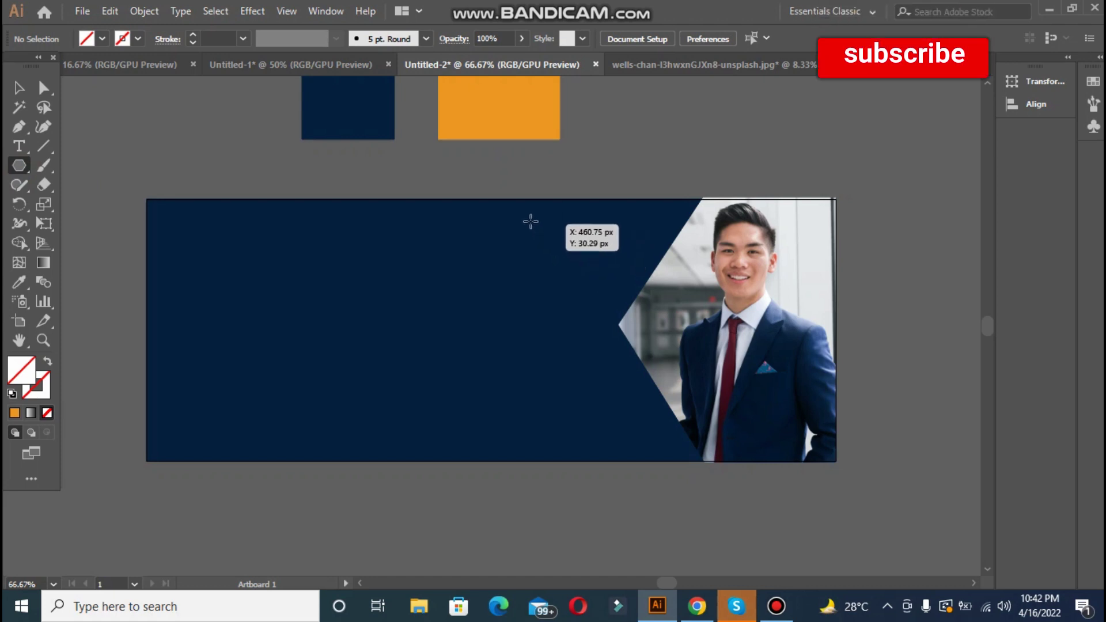
{"action": "left_click_drag", "start_coordinate": [524, 216], "coordinate": [583, 253]}
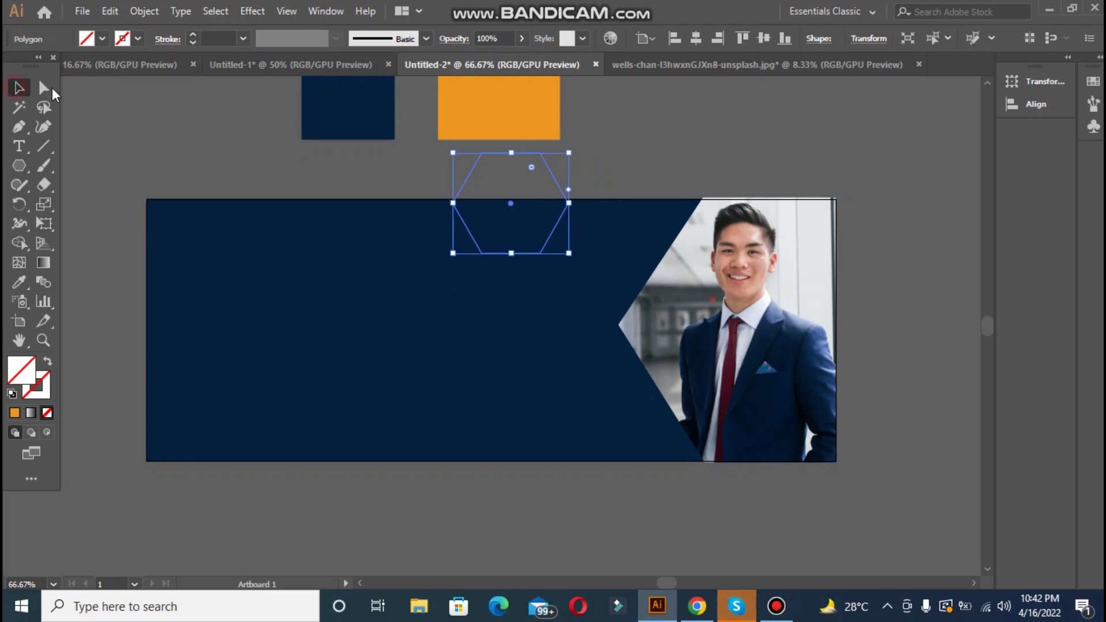
{"action": "left_click_drag", "start_coordinate": [499, 258], "coordinate": [556, 320]}
{"action": "left_click", "coordinate": [19, 282]}
{"action": "left_click", "coordinate": [481, 127]}
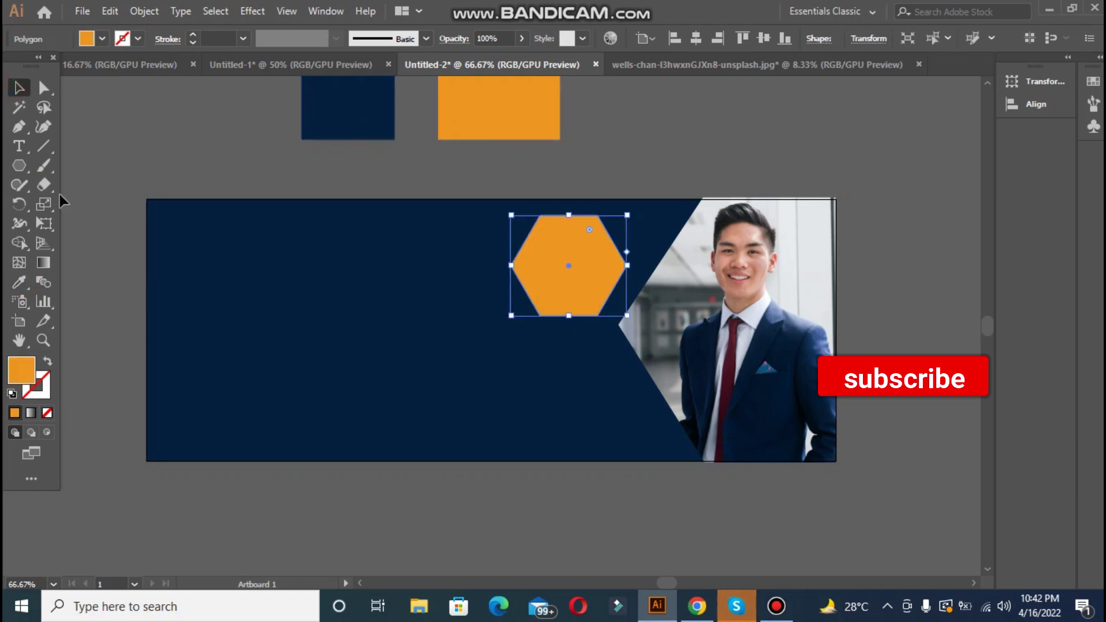
Add the text "30% OFF" on two lines above the banner's left end and enlarge it to about 28.85 pt
{"action": "key", "text": "t"}
{"action": "left_click", "coordinate": [203, 139]}
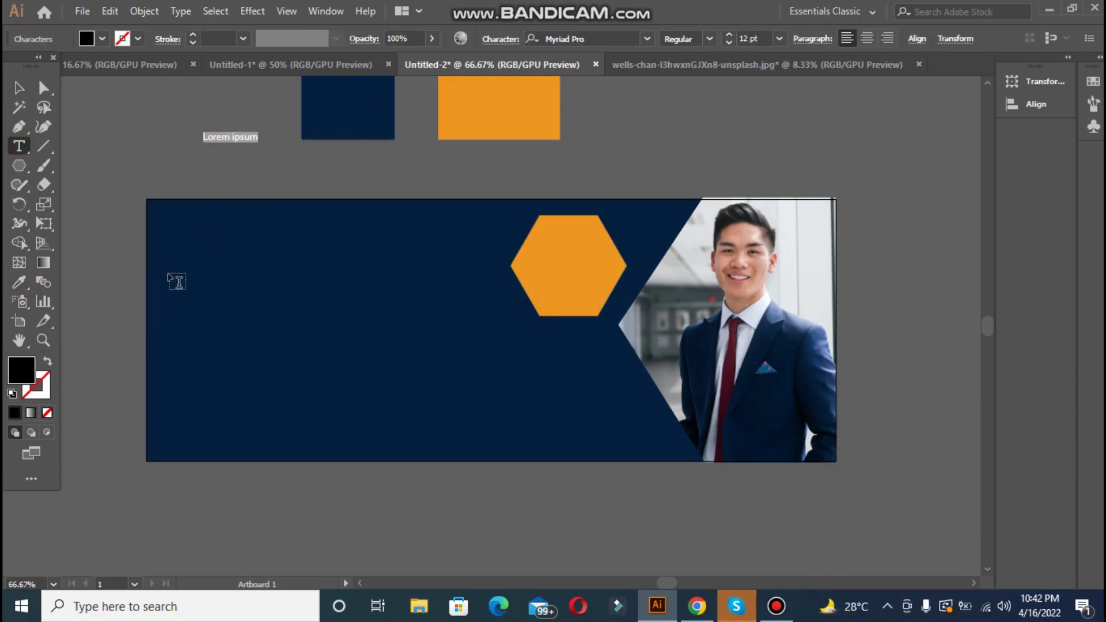
{"action": "type", "text": "30%"}
{"action": "key", "text": "Return"}
{"action": "type", "text": "off"}
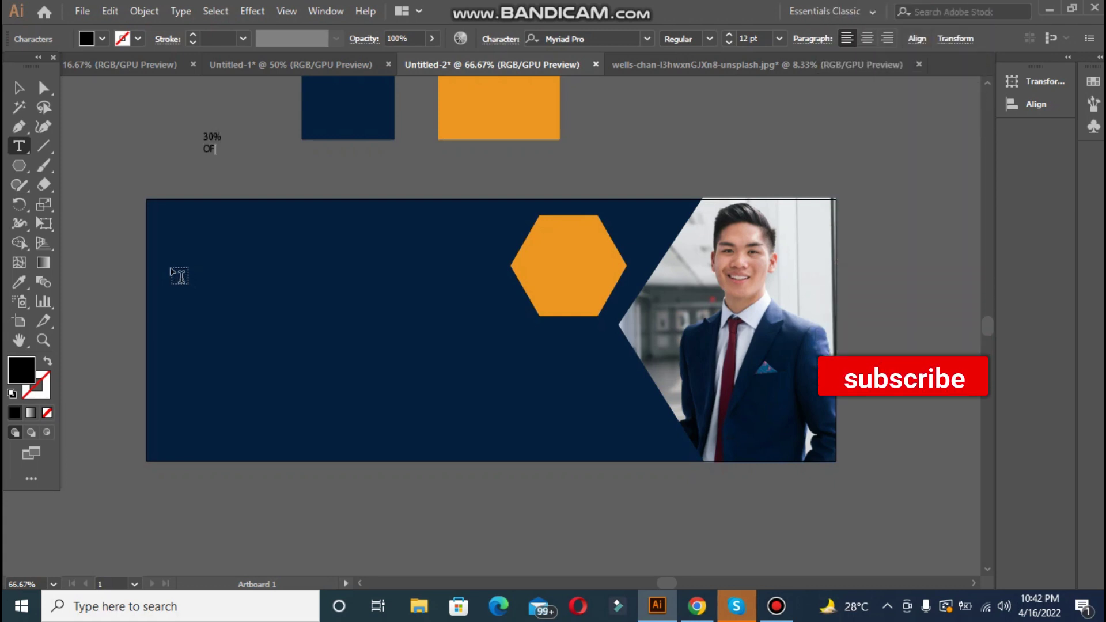
{"action": "type", "text": "F"}
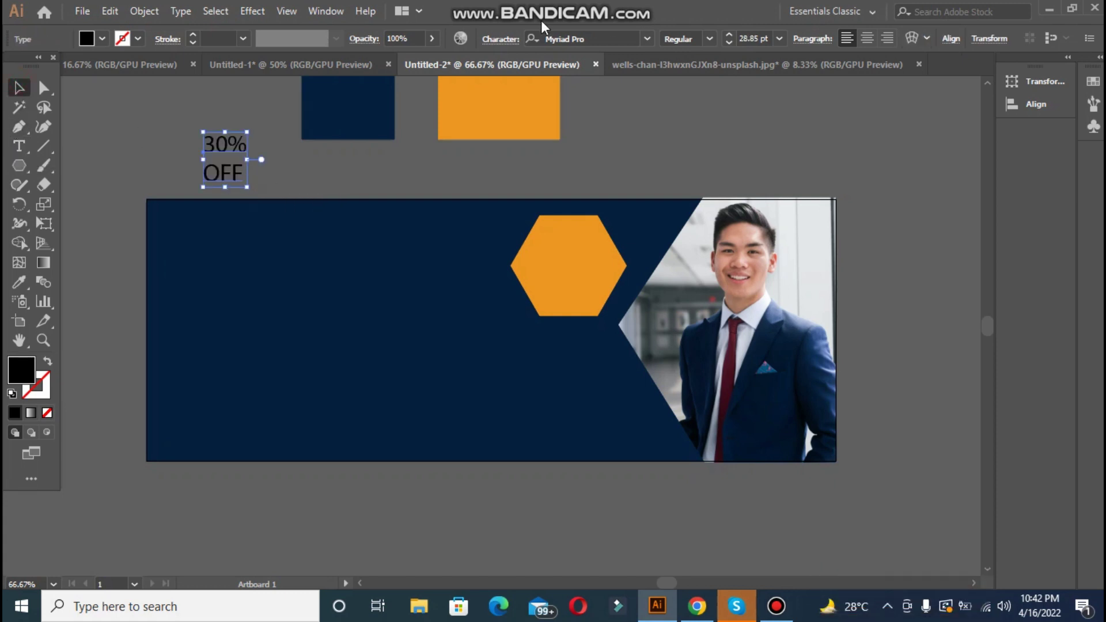
Set the 30% OFF text to Bold and reduce its line spacing to 28 pt
{"action": "left_click", "coordinate": [717, 38]}
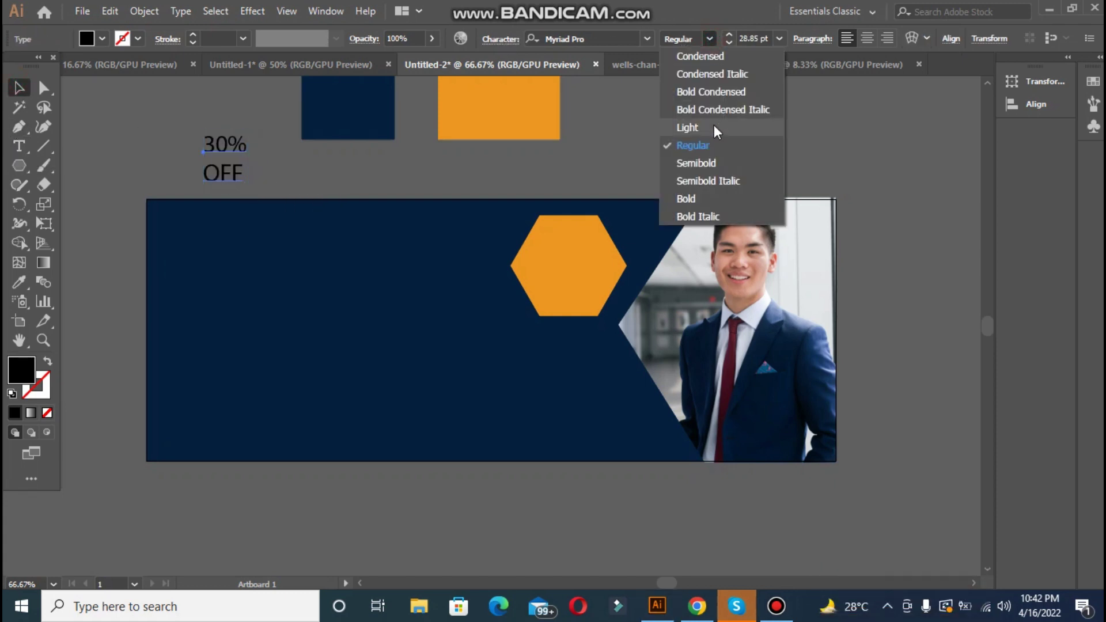
{"action": "left_click", "coordinate": [703, 194]}
{"action": "left_click", "coordinate": [500, 39]}
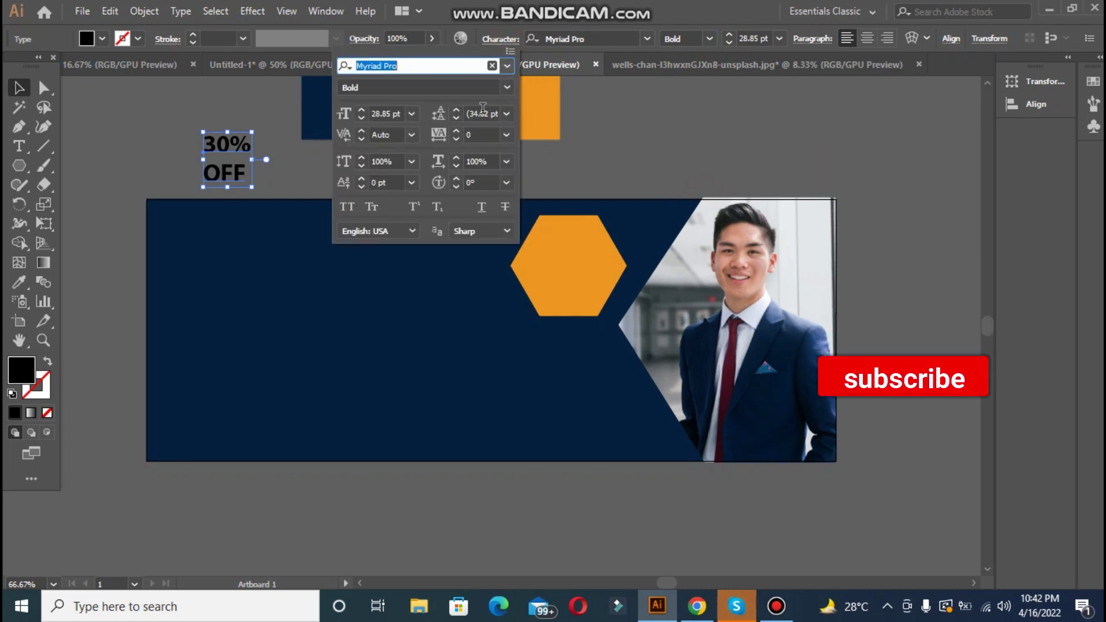
{"action": "left_click", "coordinate": [455, 120]}
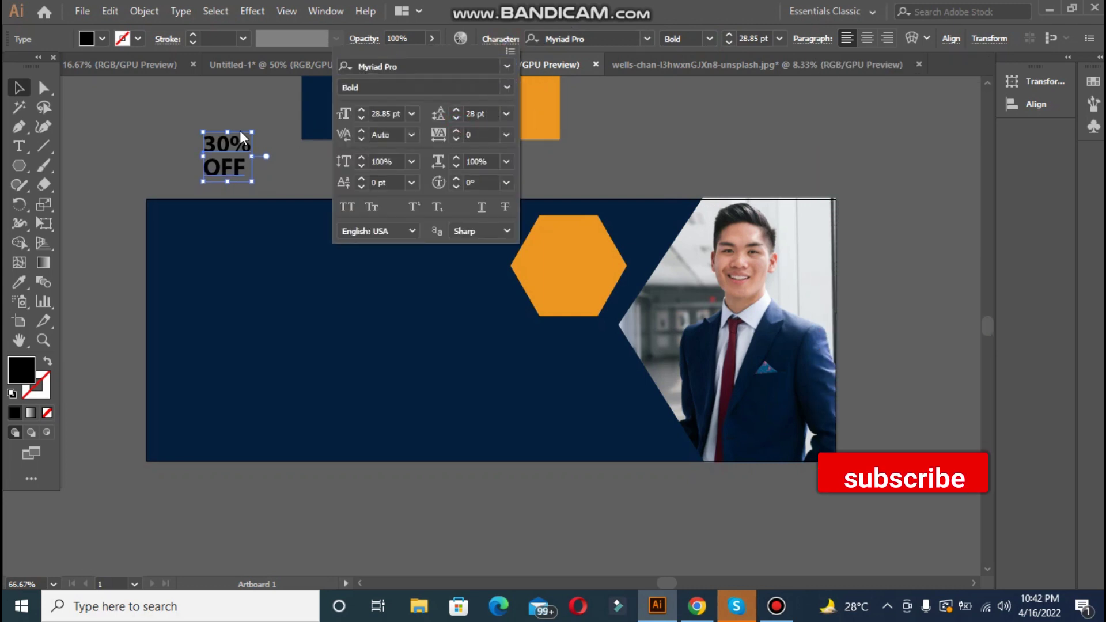
Enlarge the 30% OFF text over the orange hexagon and centre it horizontally and vertically on that shape
{"action": "left_click", "coordinate": [227, 144]}
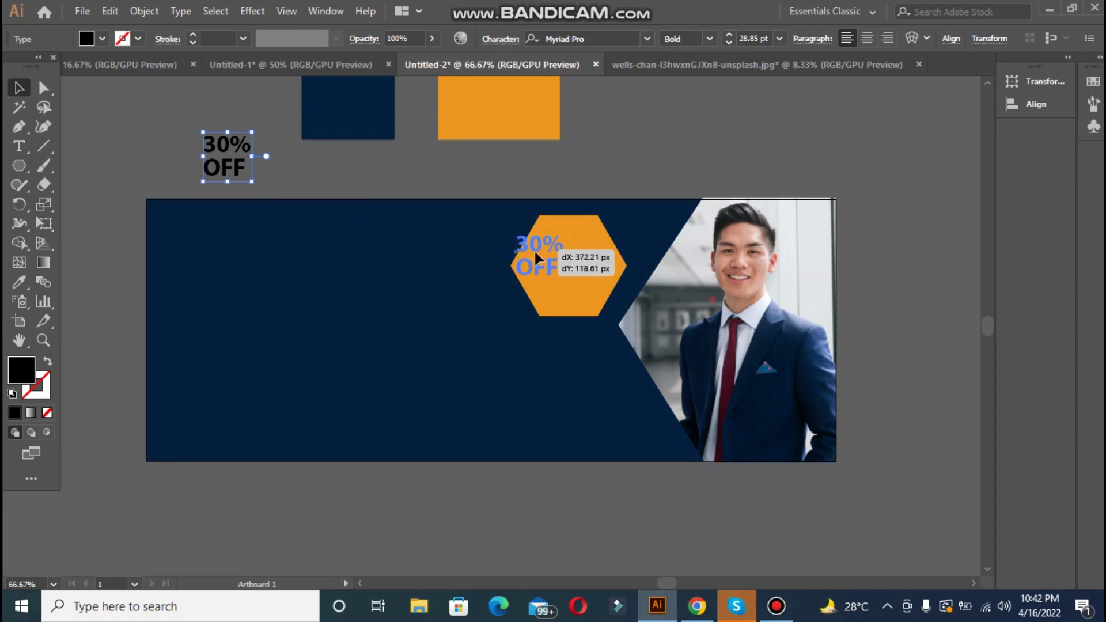
{"action": "mouse_move", "coordinate": [600, 227]}
{"action": "left_mouse_down"}
{"action": "mouse_move", "coordinate": [630, 204]}
{"action": "mouse_move", "coordinate": [613, 218]}
{"action": "left_mouse_up"}
{"action": "left_click", "coordinate": [528, 266]}
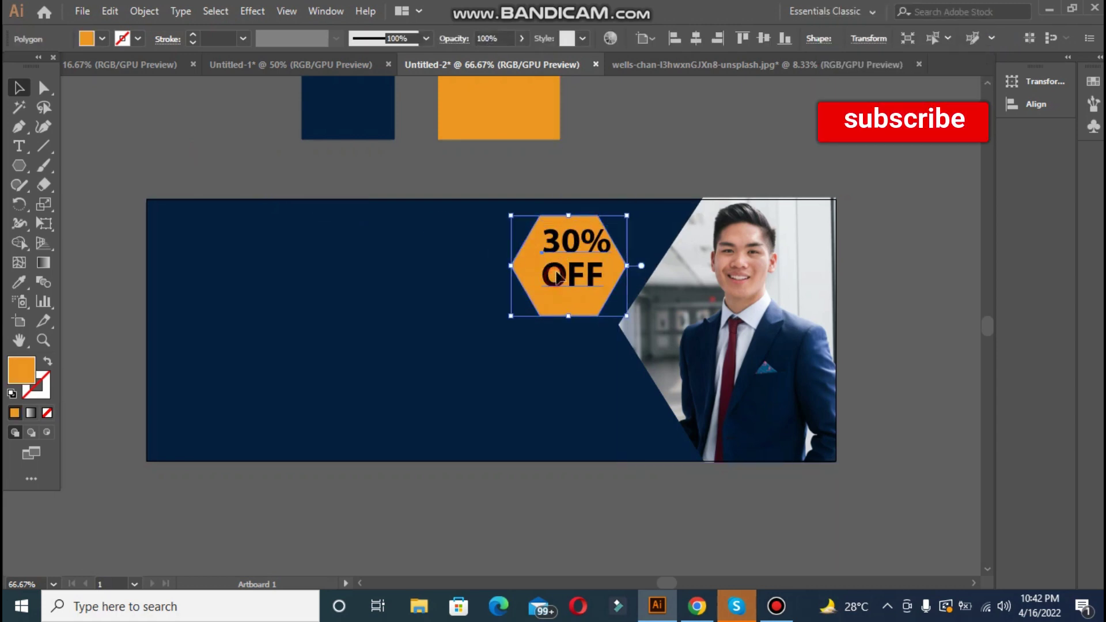
{"action": "left_click", "coordinate": [552, 269], "text": "shift"}
{"action": "left_click", "coordinate": [555, 217]}
{"action": "left_click", "coordinate": [546, 41]}
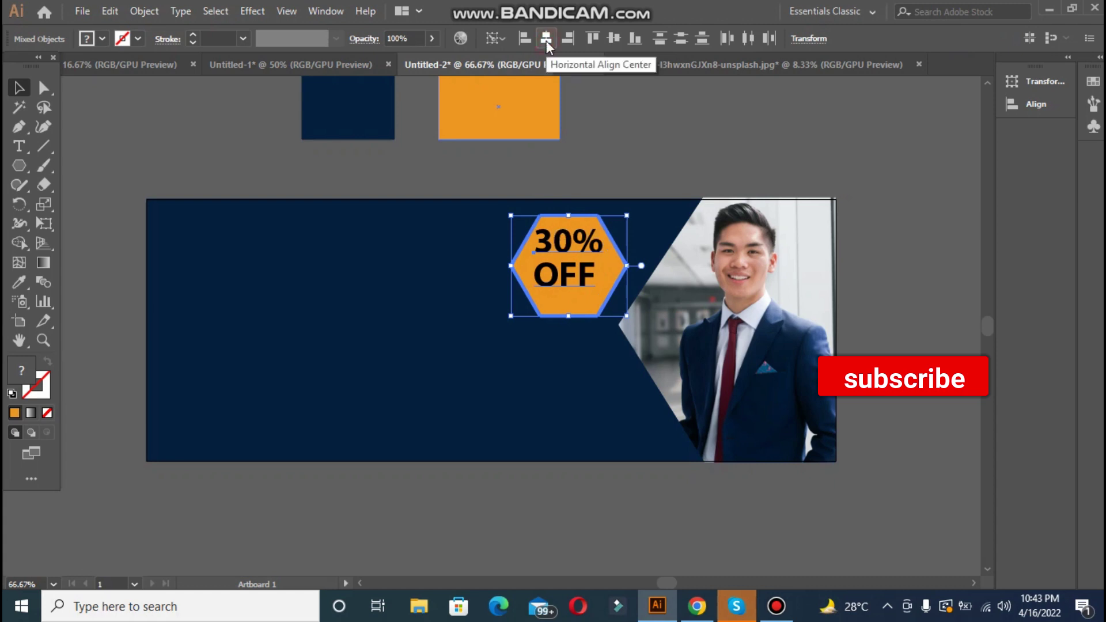
{"action": "left_click", "coordinate": [615, 39]}
{"action": "left_click", "coordinate": [642, 121]}
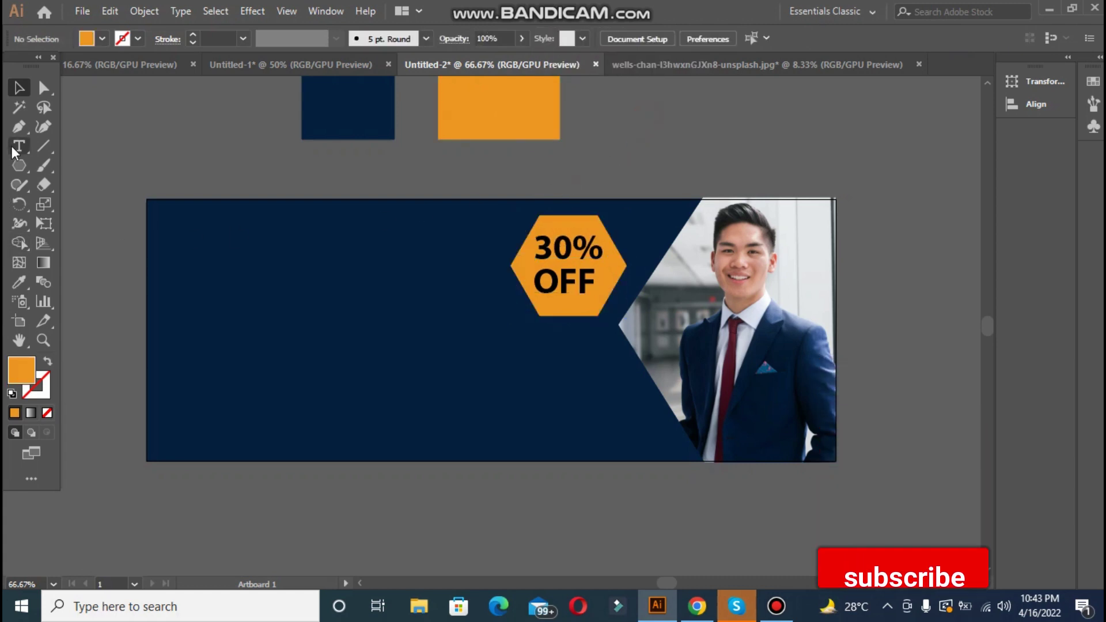
Draw a long thin orange bar along the banner's lower edge and shift its lower right corner about 27 px outward for a slanted end
{"action": "left_click_drag", "start_coordinate": [18, 166], "coordinate": [86, 163]}
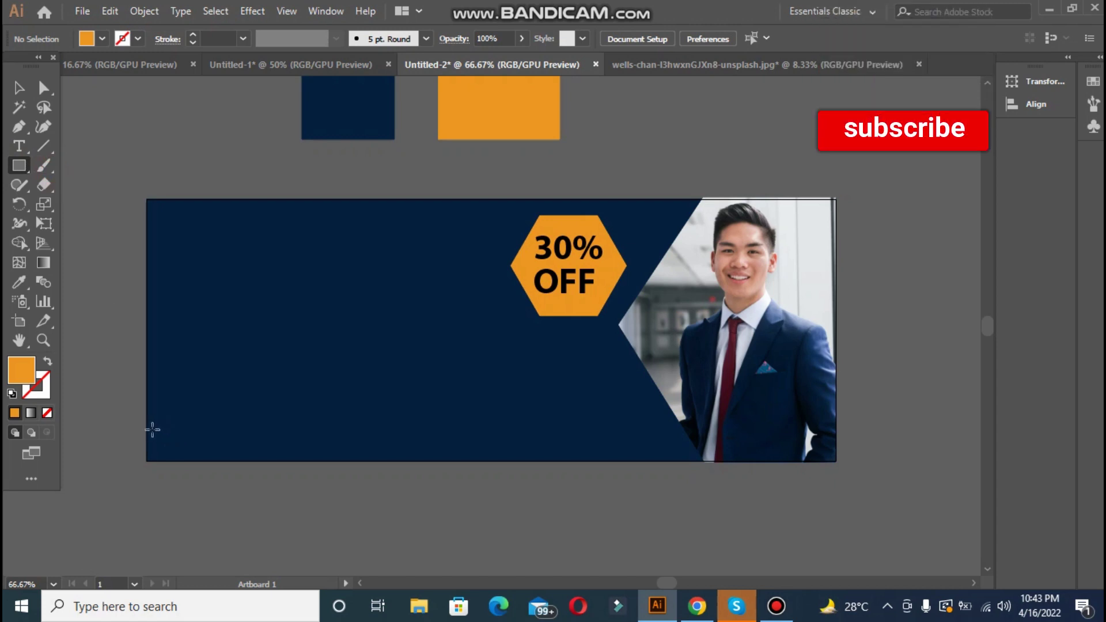
{"action": "left_click_drag", "start_coordinate": [155, 431], "coordinate": [526, 453]}
{"action": "left_click", "coordinate": [43, 87]}
{"action": "left_click", "coordinate": [526, 454]}
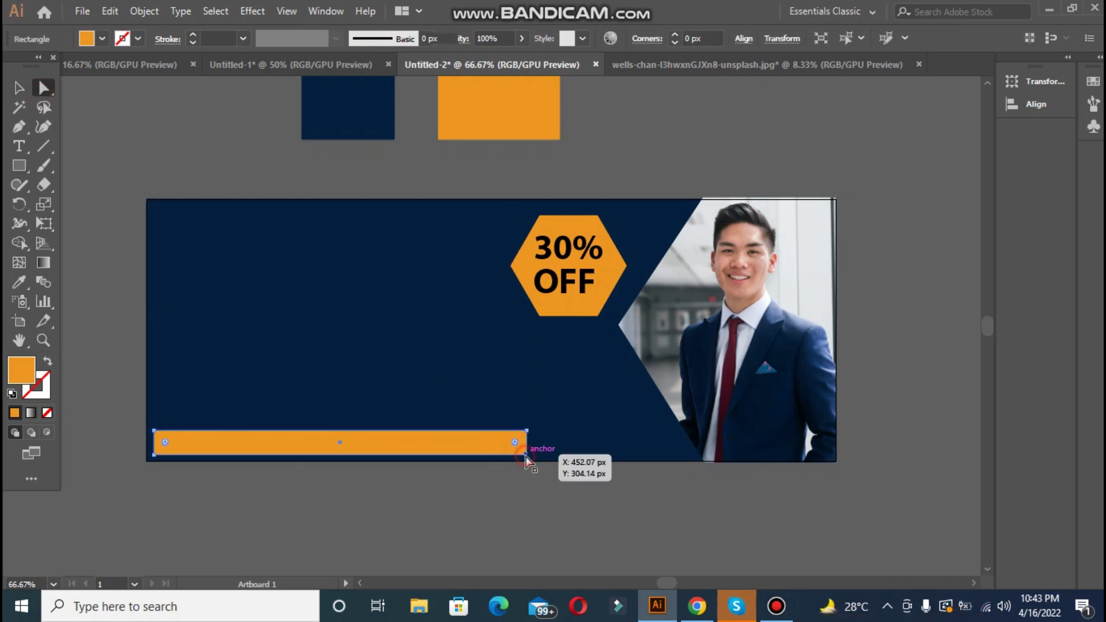
{"action": "key", "text": "Right"}
{"action": "key", "text": "Right"}
{"action": "key", "text": "Right"}
{"action": "key", "text": "Right"}
{"action": "key", "text": "Right"}
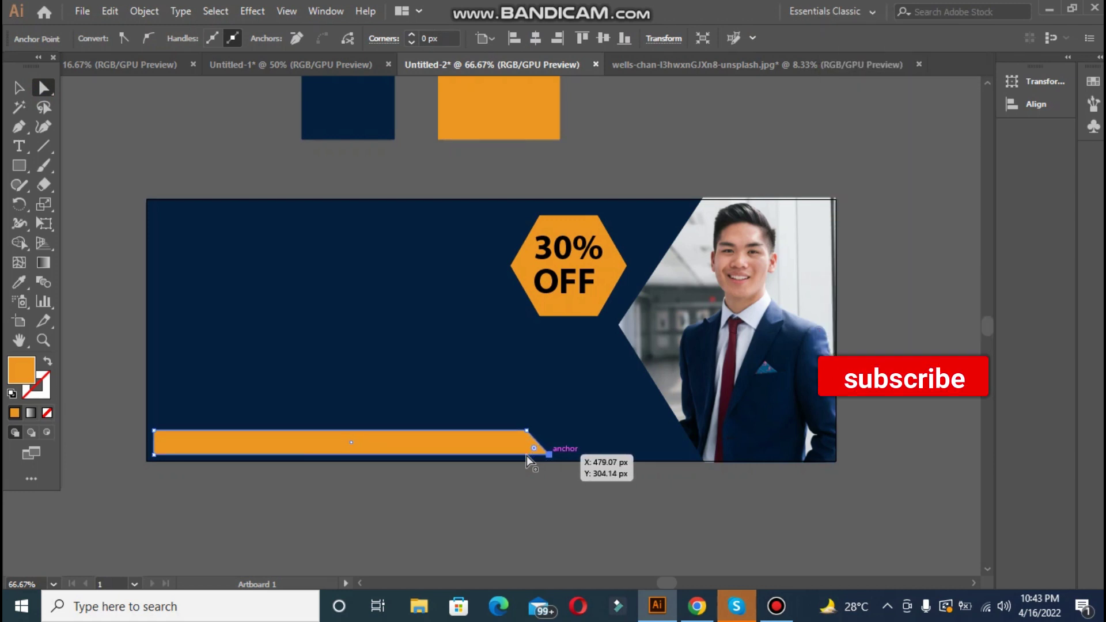
{"action": "left_click", "coordinate": [20, 90]}
{"action": "left_click", "coordinate": [61, 150]}
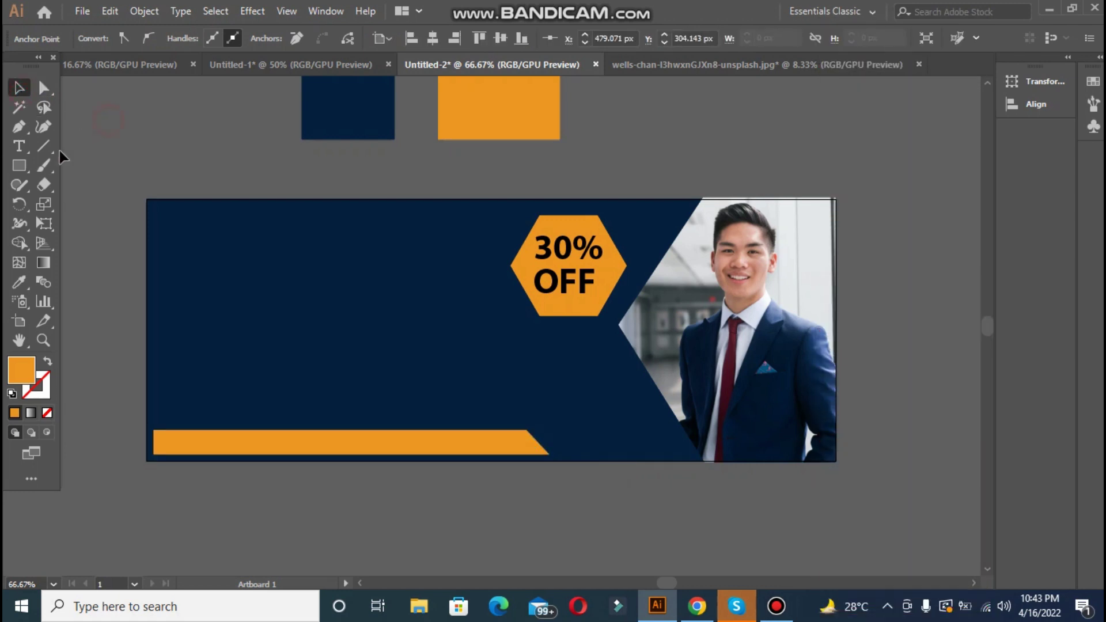
Draw a small circle filled with the navy of the sample swatch and place it at the orange bar's left end
{"action": "right_click", "coordinate": [13, 167]}
{"action": "left_click", "coordinate": [55, 205]}
{"action": "mouse_move", "coordinate": [165, 232]}
{"action": "left_mouse_down"}
{"action": "mouse_move", "coordinate": [185, 256]}
{"action": "mouse_move", "coordinate": [178, 247]}
{"action": "left_mouse_up"}
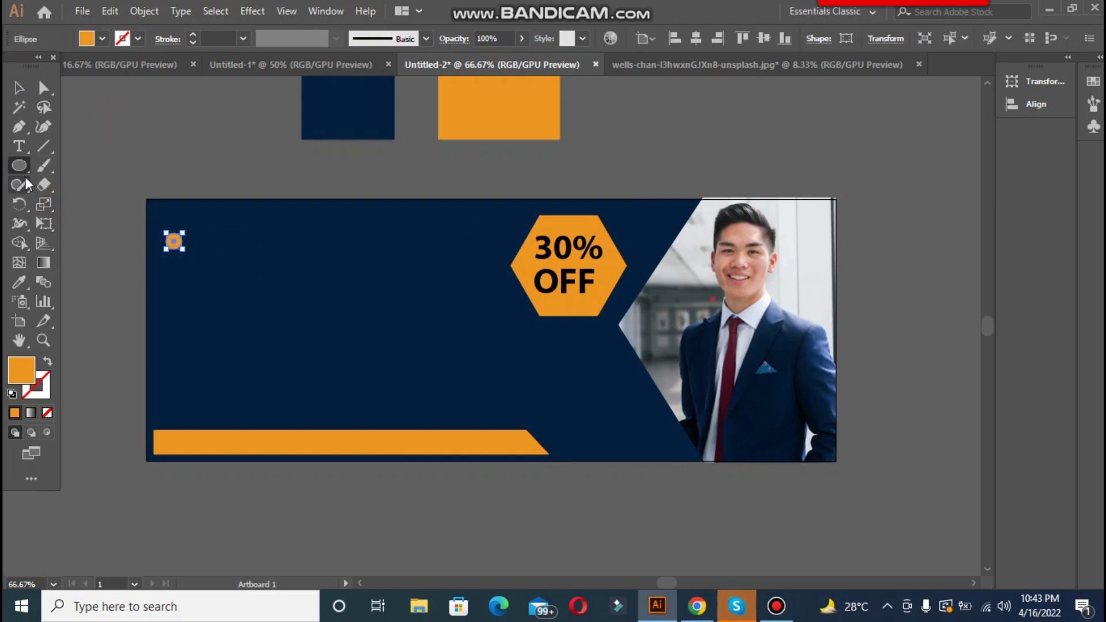
{"action": "left_click", "coordinate": [19, 281]}
{"action": "left_click", "coordinate": [349, 110]}
{"action": "left_click", "coordinate": [15, 88]}
{"action": "left_click_drag", "start_coordinate": [174, 241], "coordinate": [177, 446]}
{"action": "left_click", "coordinate": [130, 326]}
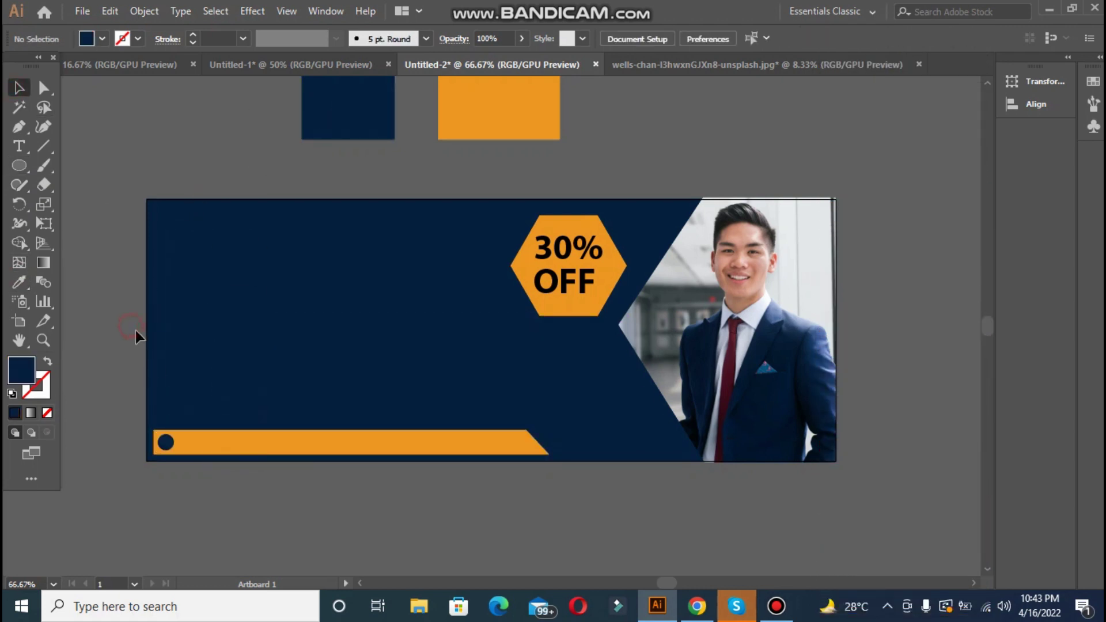
Add the text "We Provide" in the banner's upper left area and enlarge it to about 23.65 pt
{"action": "left_click", "coordinate": [19, 147]}
{"action": "left_click", "coordinate": [195, 238]}
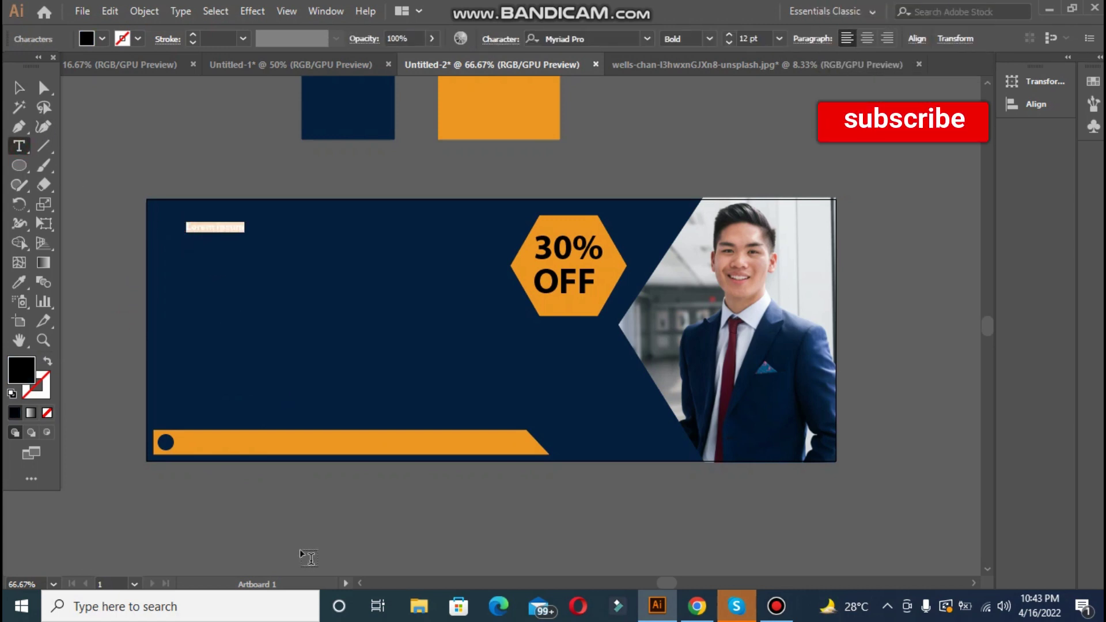
{"action": "type", "text": "W"}
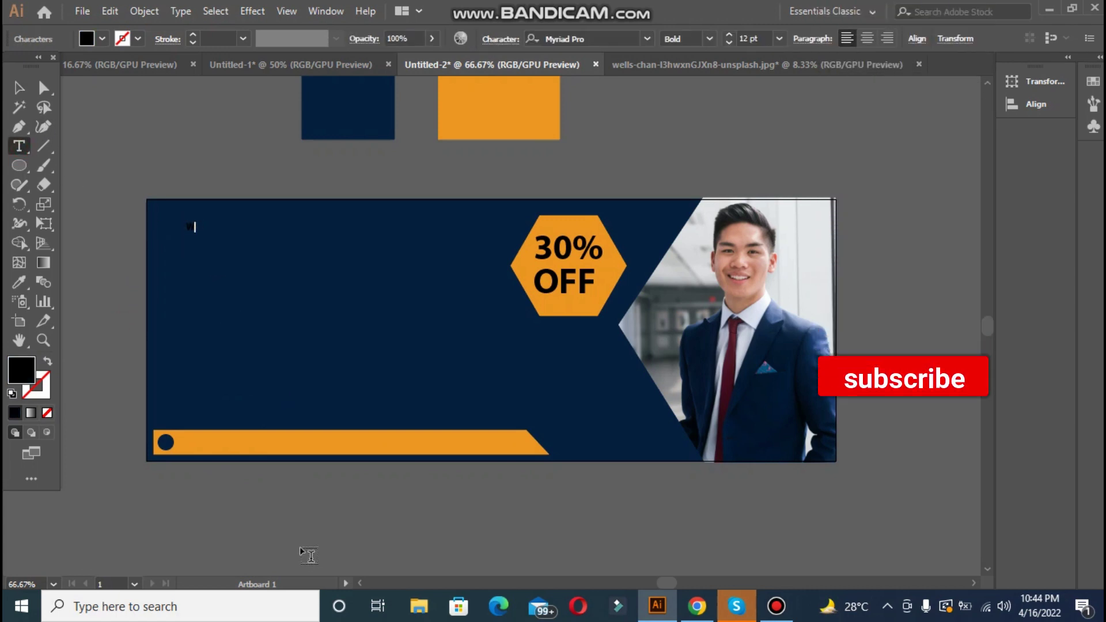
{"action": "type", "text": "e Provi"}
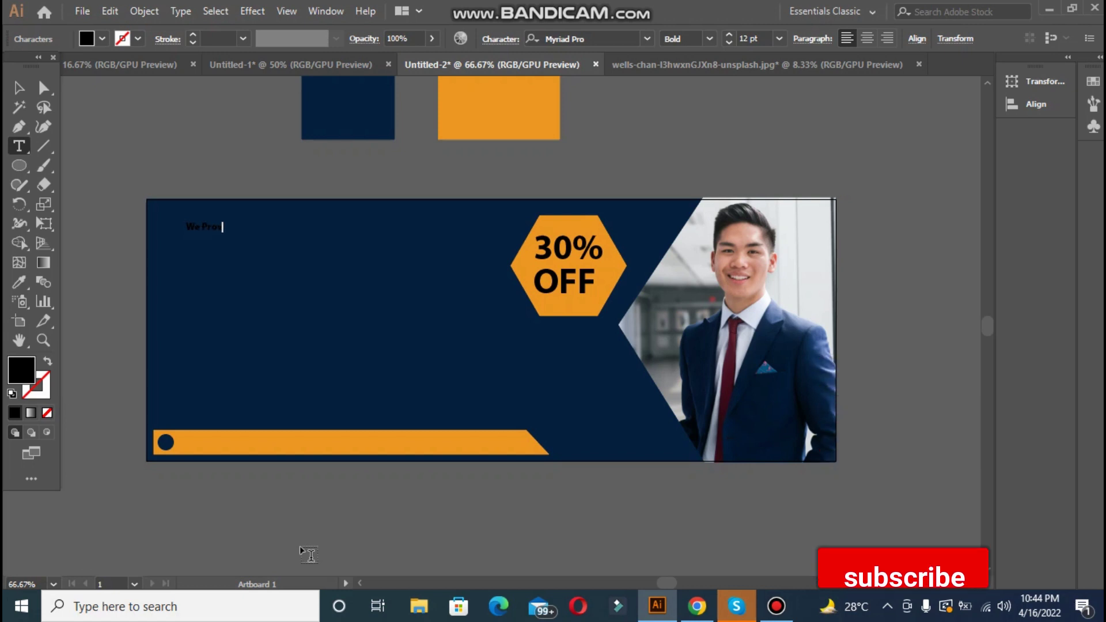
{"action": "type", "text": "de"}
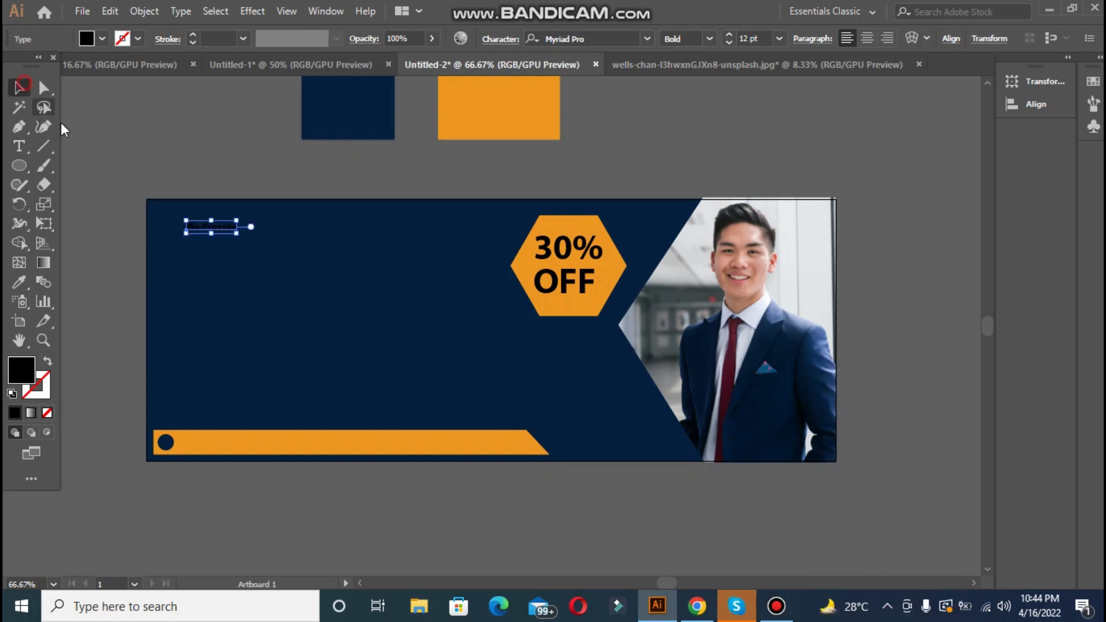
{"action": "left_click_drag", "start_coordinate": [236, 234], "coordinate": [286, 292]}
Recolour the We Provide text with the light grey of the photo's background and set its style to Semibold Italic
{"action": "left_click", "coordinate": [21, 283]}
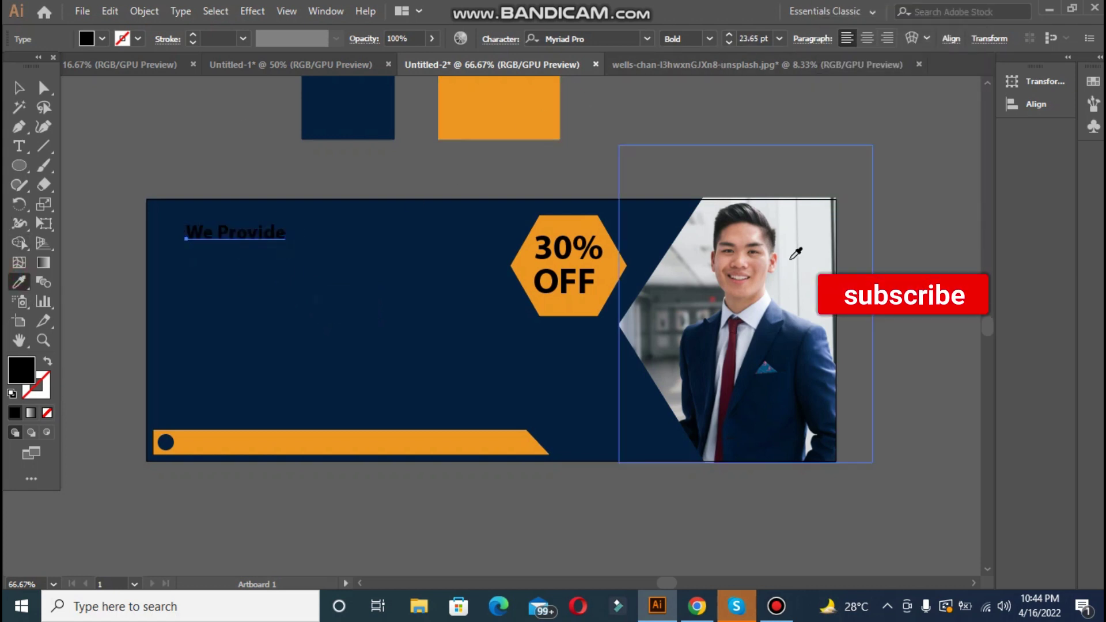
{"action": "left_click", "coordinate": [810, 223]}
{"action": "left_click", "coordinate": [709, 38]}
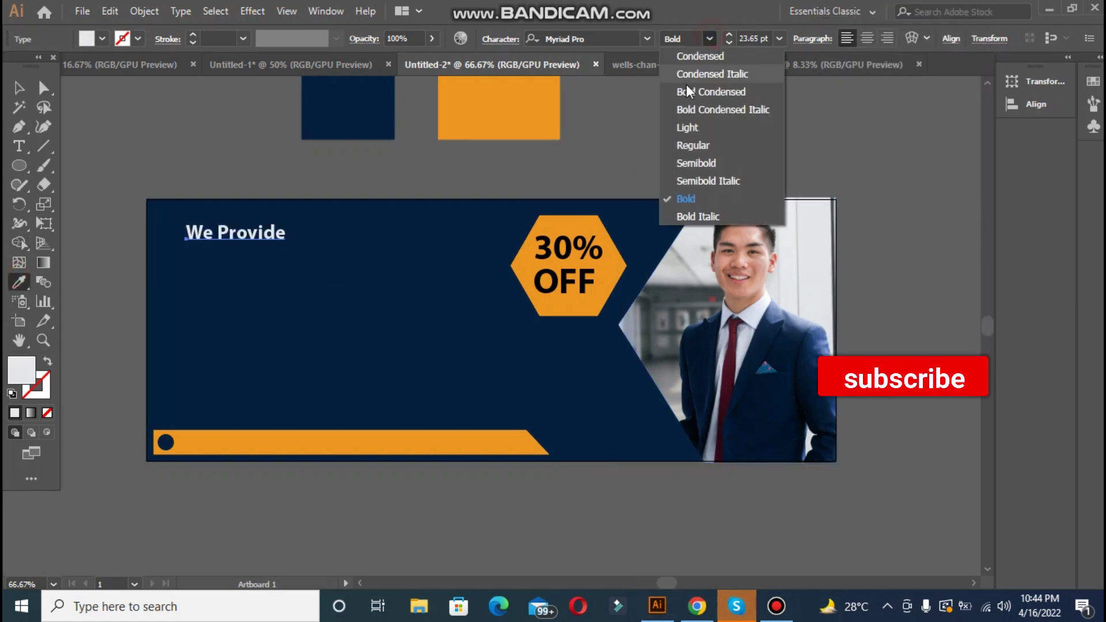
{"action": "left_click", "coordinate": [689, 145]}
{"action": "left_click", "coordinate": [708, 39]}
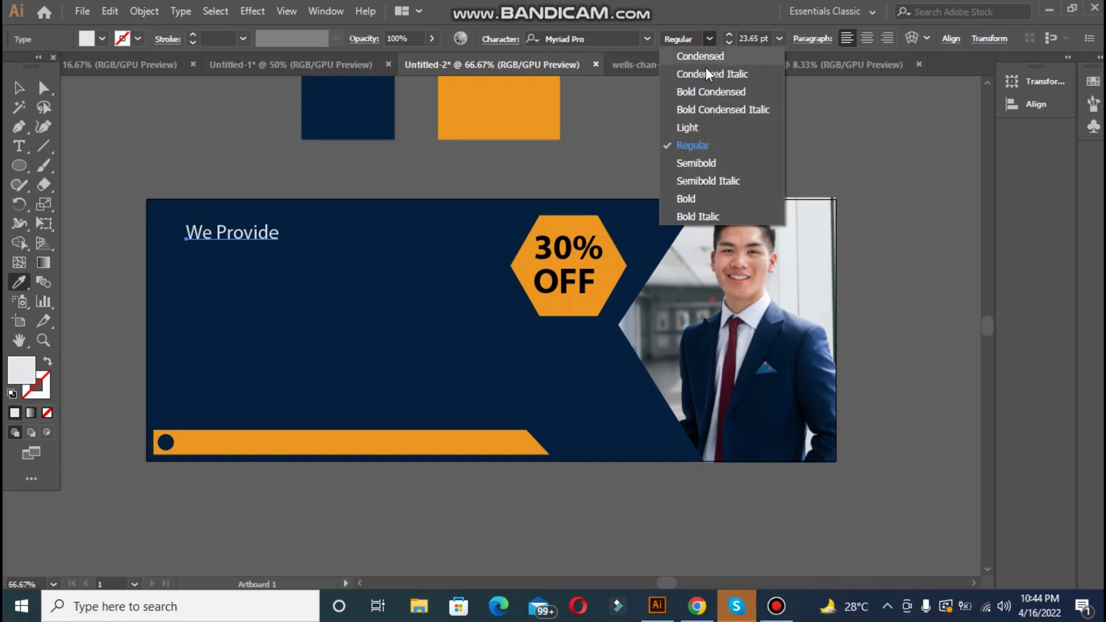
{"action": "left_click", "coordinate": [710, 183]}
{"action": "left_click", "coordinate": [19, 89]}
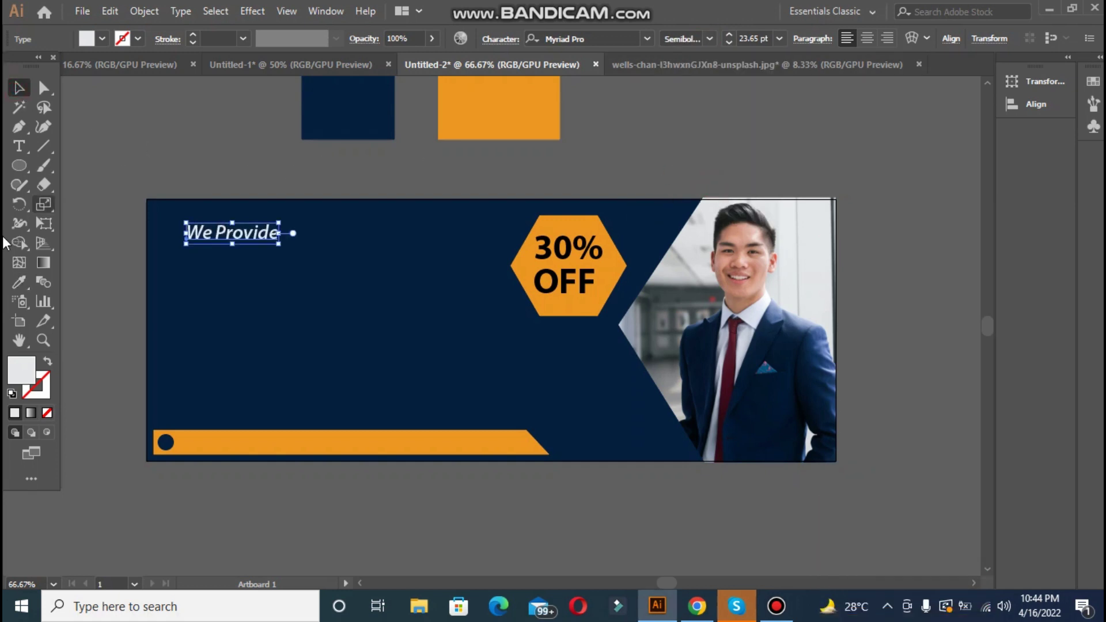
Recolour the We Provide text with the orange of the sample swatch
{"action": "left_click", "coordinate": [20, 282]}
{"action": "left_click", "coordinate": [496, 105]}
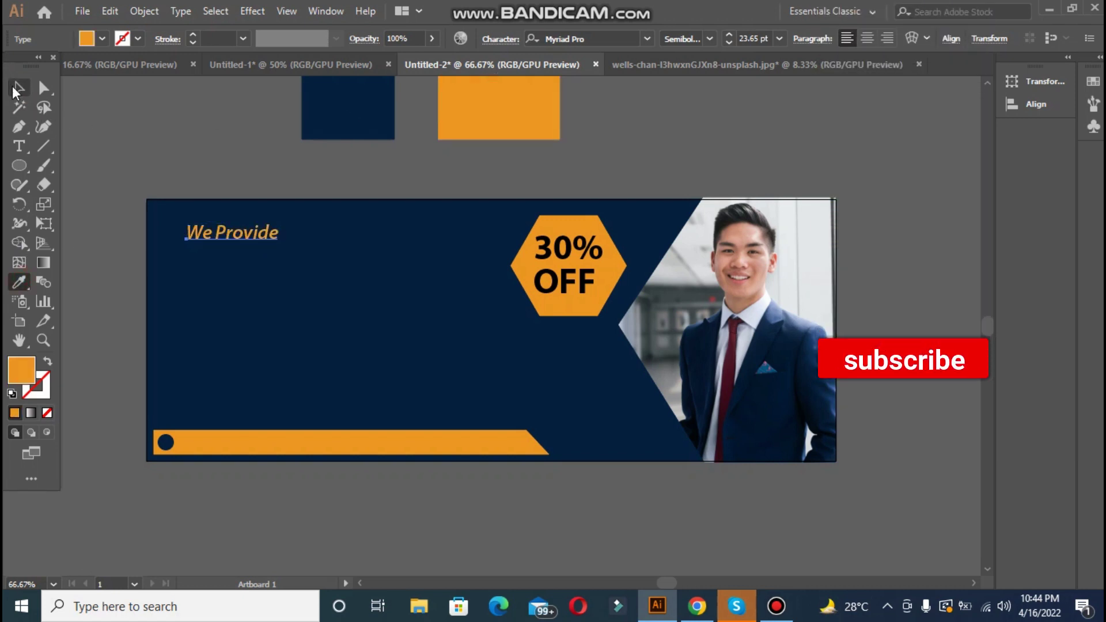
{"action": "left_click", "coordinate": [17, 90]}
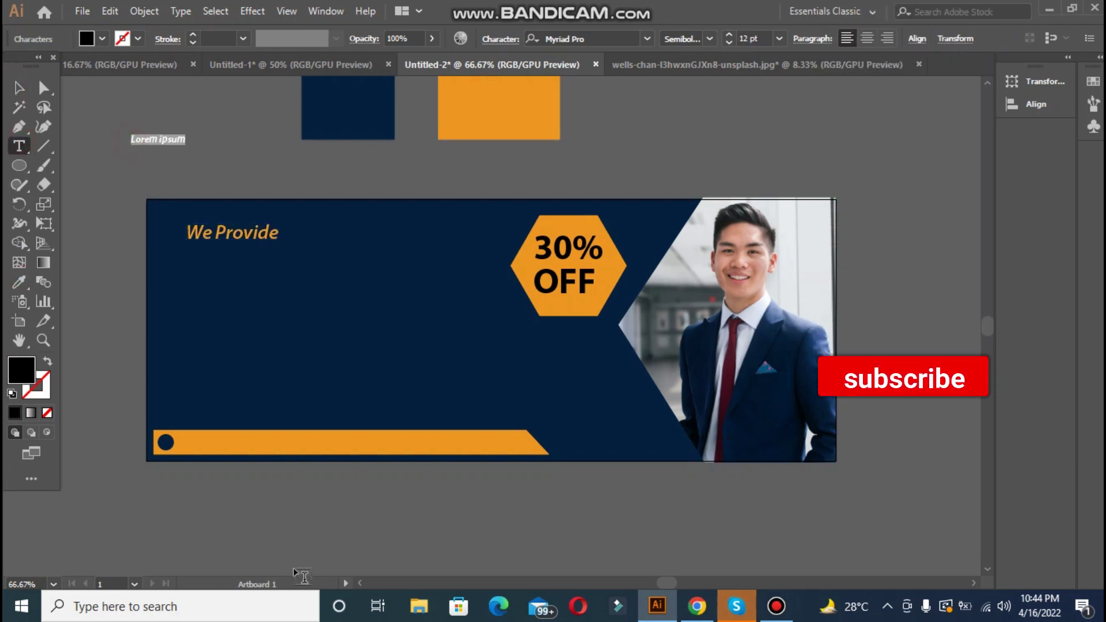
Add the text "CREATIVE" in the empty area above the banner, enlarge it and set its style to Bold
{"action": "type", "text": "CREATIVE"}
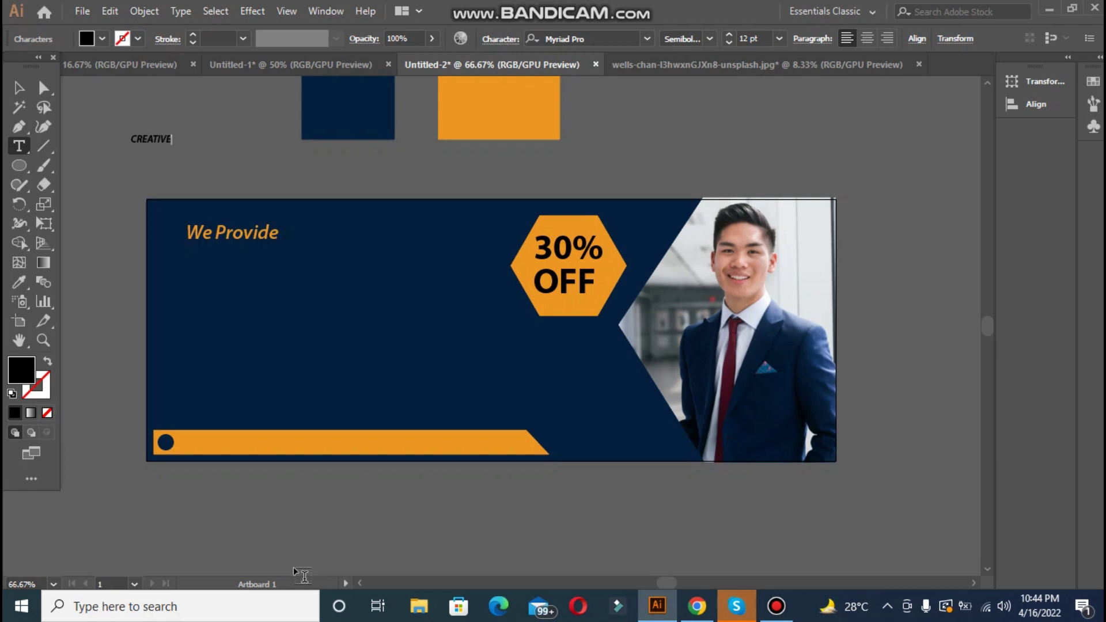
{"action": "left_click", "coordinate": [22, 88]}
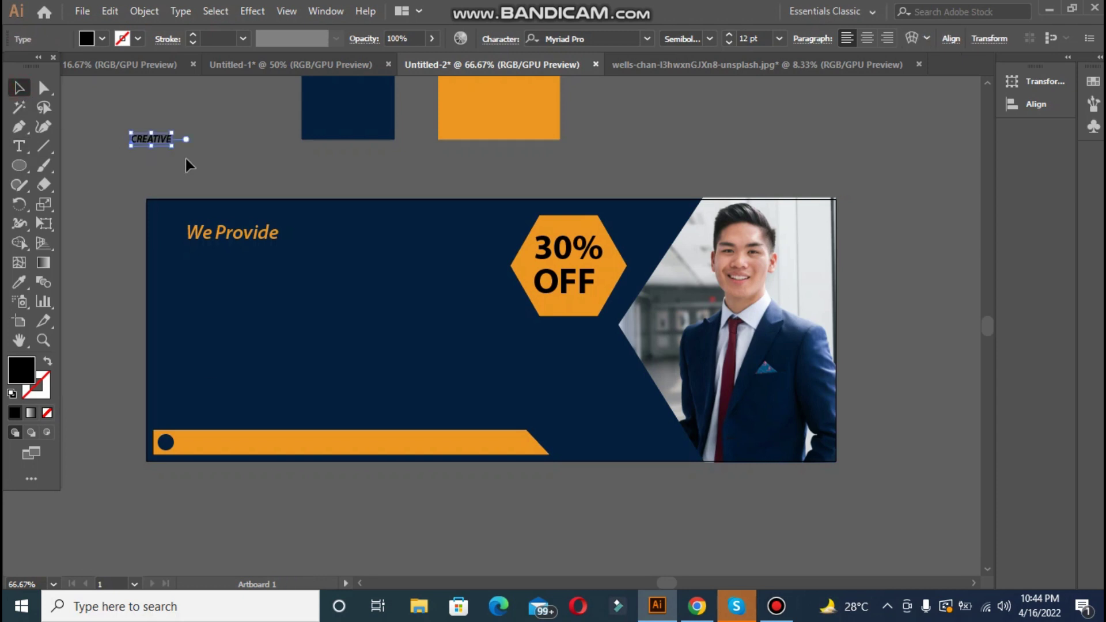
{"action": "left_click_drag", "start_coordinate": [171, 145], "coordinate": [308, 174]}
{"action": "left_click", "coordinate": [709, 39]}
{"action": "left_click", "coordinate": [702, 199]}
Place CREATIVE directly beneath the We Provide text and enlarge it to about 59.74 pt
{"action": "left_click_drag", "start_coordinate": [170, 163], "coordinate": [187, 246]}
{"action": "left_click", "coordinate": [158, 151]}
{"action": "left_click", "coordinate": [254, 279]}
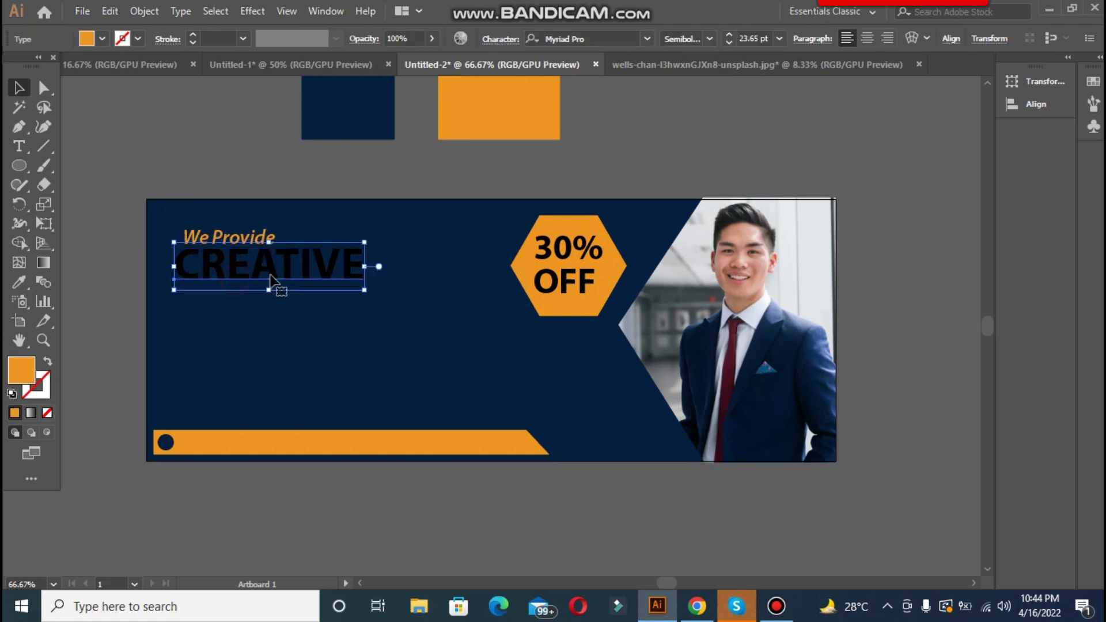
{"action": "left_click_drag", "start_coordinate": [367, 291], "coordinate": [389, 306]}
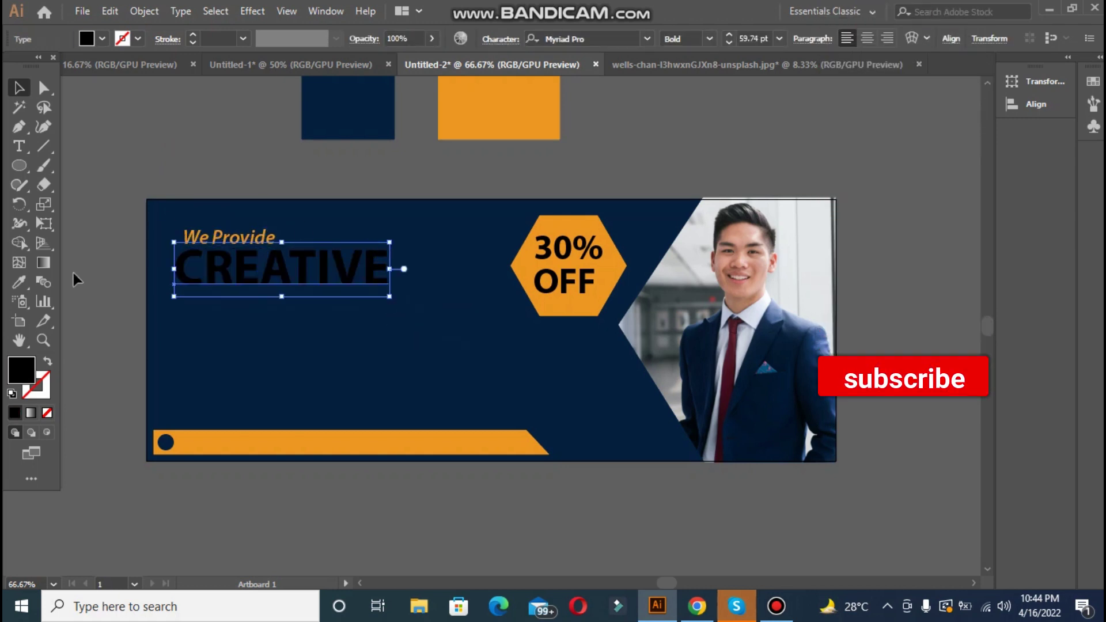
Recolour the CREATIVE text with the light grey of the photo's background
{"action": "left_click", "coordinate": [19, 282]}
{"action": "left_click", "coordinate": [804, 235]}
{"action": "left_click", "coordinate": [19, 88]}
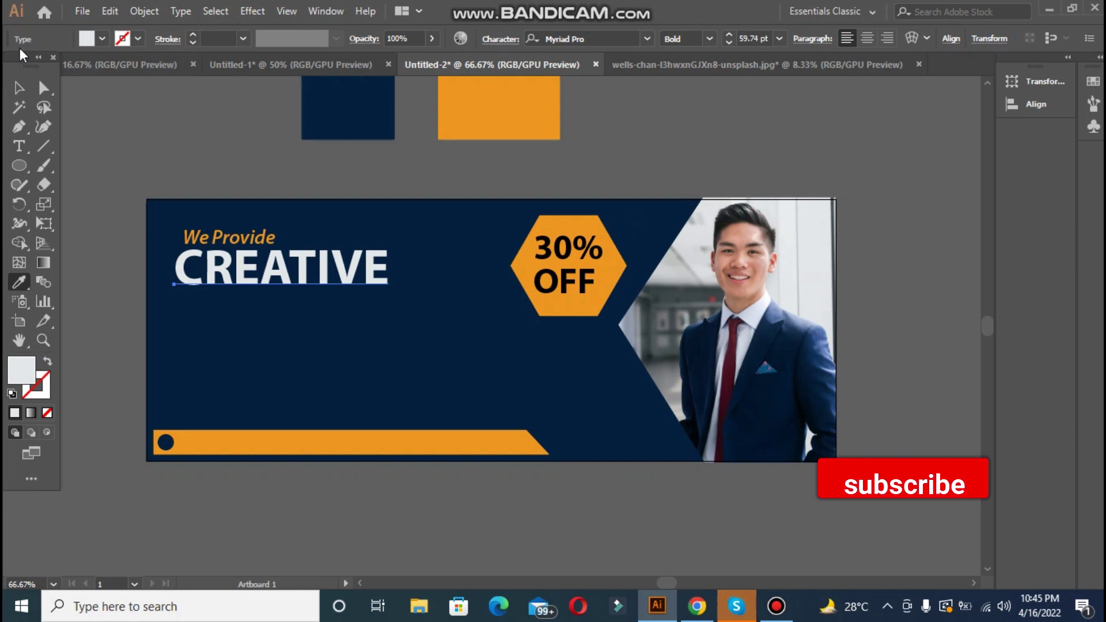
{"action": "left_click", "coordinate": [176, 151]}
Add the text "IDEAS" in the empty area above the banner and enlarge it to about 33.79 pt
{"action": "left_click", "coordinate": [19, 146]}
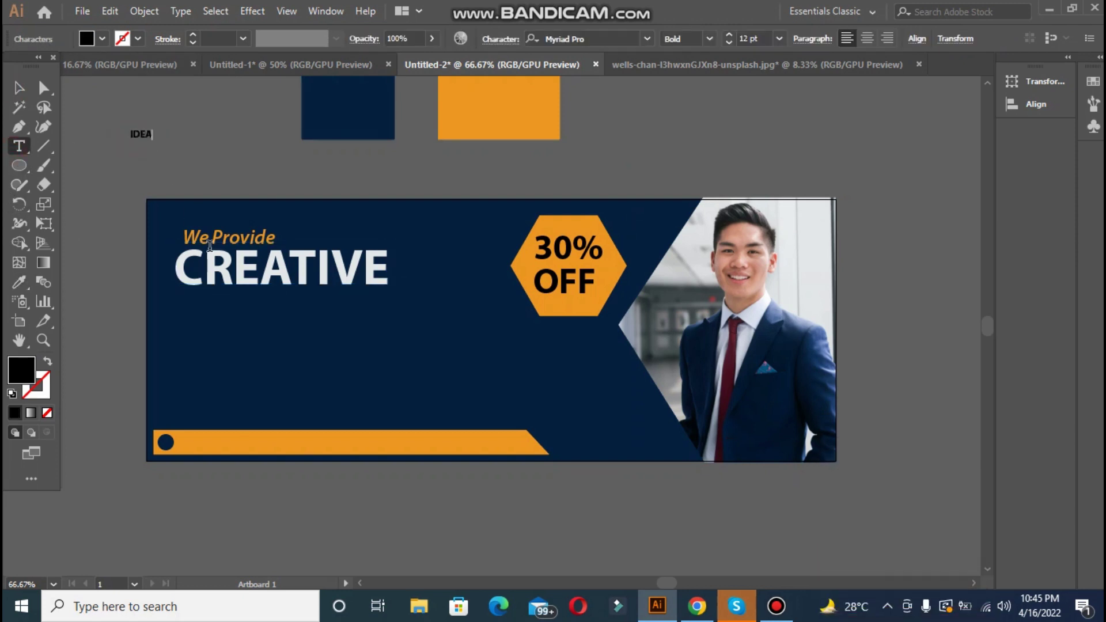
{"action": "left_click", "coordinate": [776, 607]}
{"action": "left_click", "coordinate": [875, 207]}
{"action": "left_click", "coordinate": [23, 87]}
{"action": "left_click_drag", "start_coordinate": [158, 140], "coordinate": [209, 191]}
Recolour the IDEAS text with the orange of the sample swatch and enlarge it to about 49.09 pt
{"action": "key", "text": "i"}
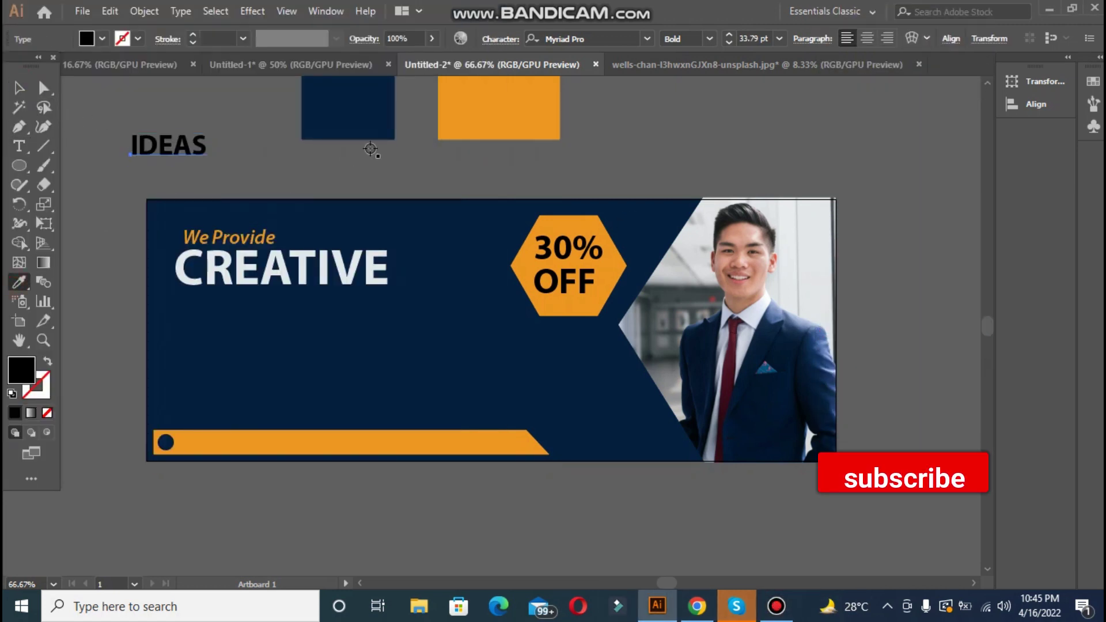
{"action": "left_click", "coordinate": [459, 100]}
{"action": "left_click_drag", "start_coordinate": [207, 162], "coordinate": [243, 209]}
Set the IDEAS text to the Semibold style and place it directly beneath CREATIVE
{"action": "left_click", "coordinate": [709, 39]}
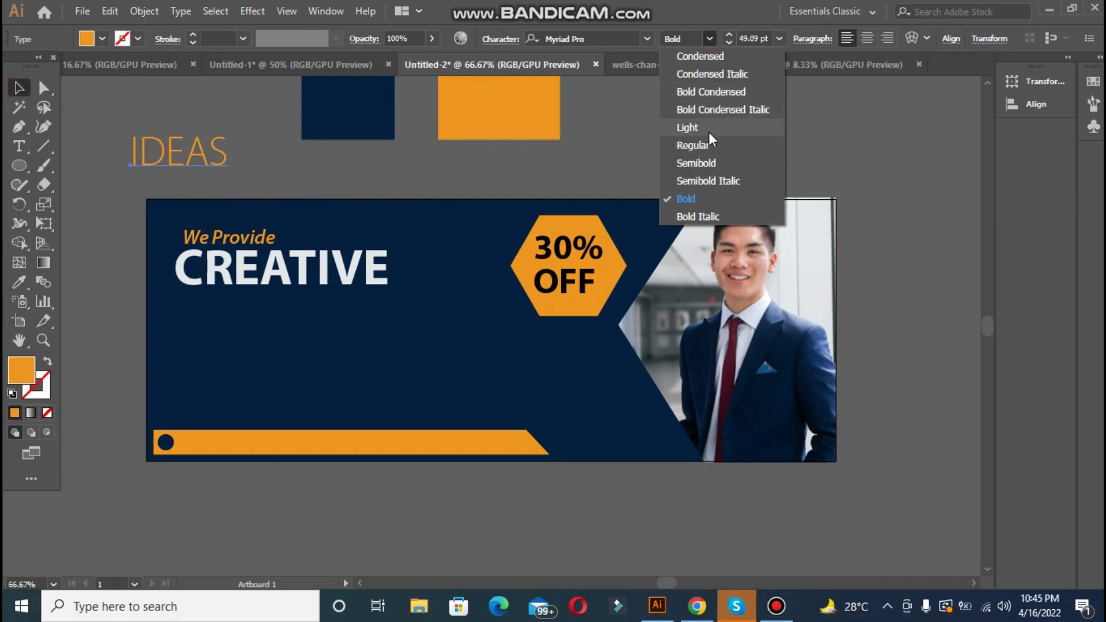
{"action": "left_click", "coordinate": [706, 160]}
{"action": "left_click_drag", "start_coordinate": [148, 157], "coordinate": [197, 318]}
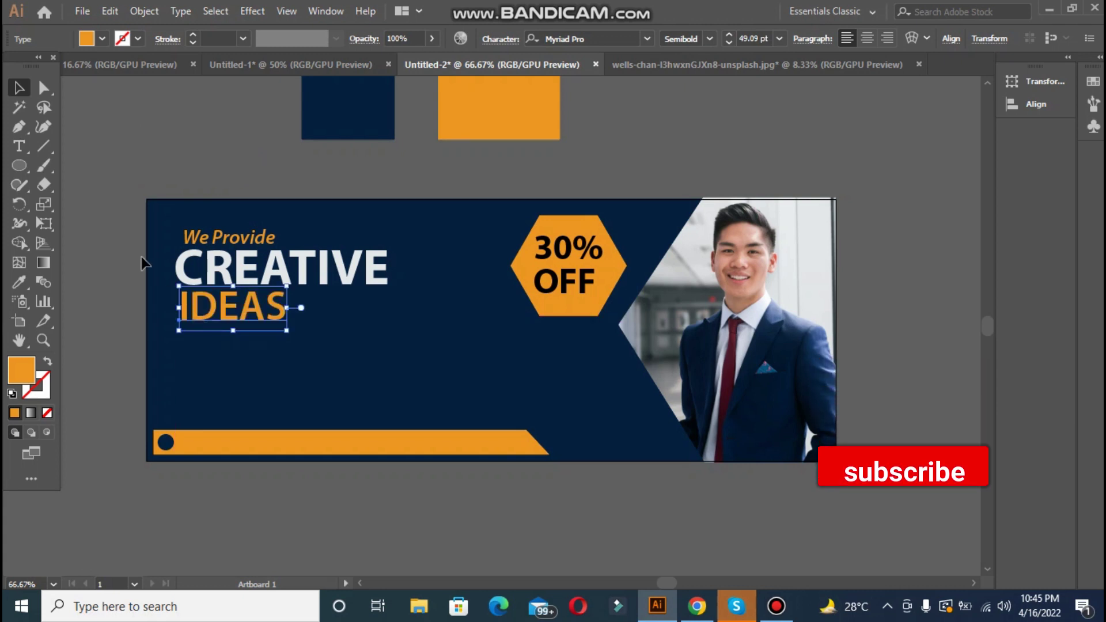
{"action": "left_click", "coordinate": [118, 144]}
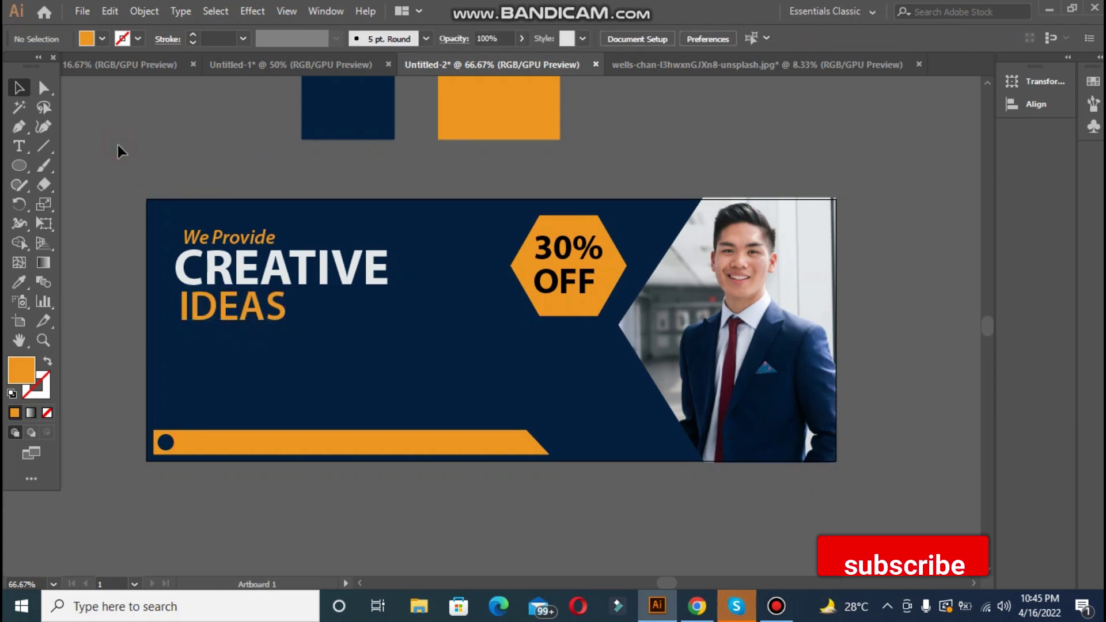
Select the We Provide, CREATIVE and IDEAS texts together with CREATIVE as the key object
{"action": "left_click", "coordinate": [189, 235]}
{"action": "left_click", "coordinate": [187, 283], "text": "shift"}
{"action": "left_click", "coordinate": [196, 282]}
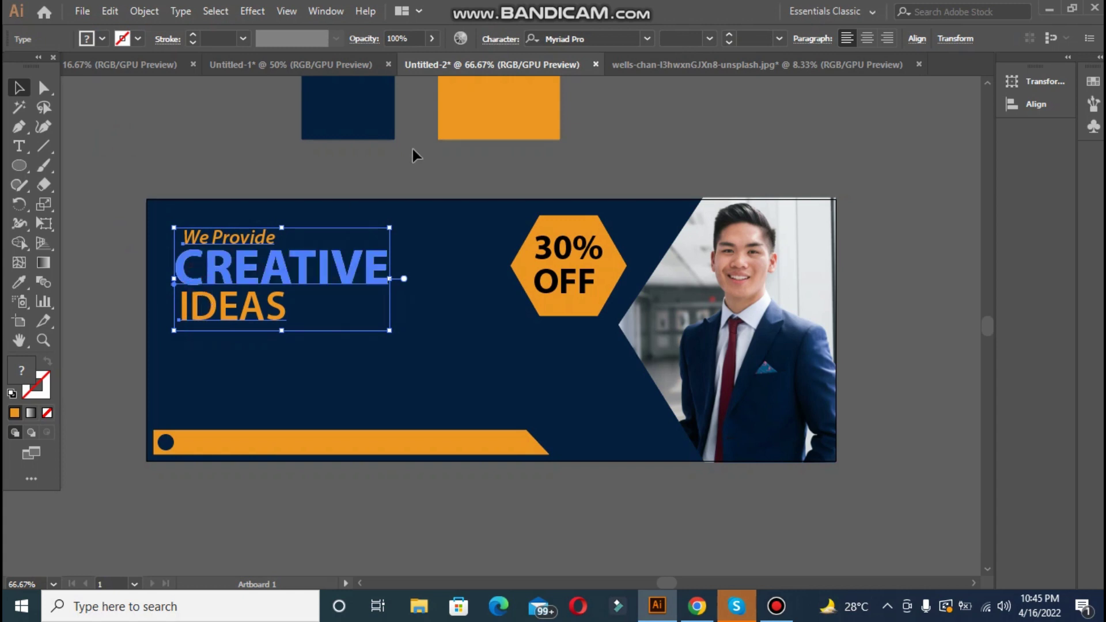
Try to centre-align the three headline texts horizontally and vertically, undoing each alignment
{"action": "left_click", "coordinate": [916, 39]}
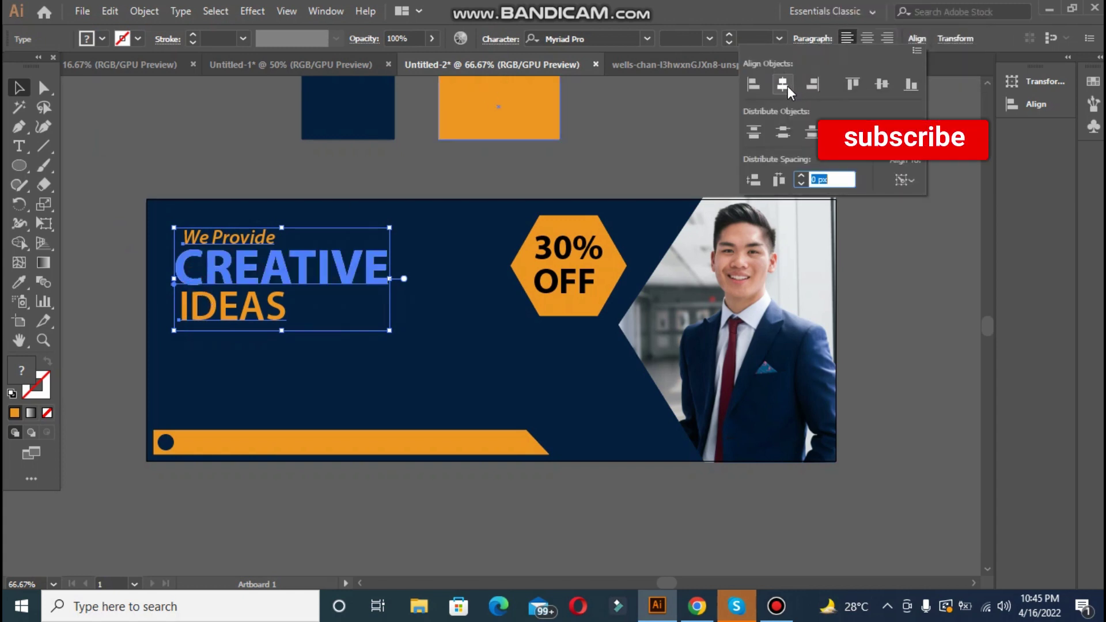
{"action": "left_click", "coordinate": [787, 86]}
{"action": "key", "text": "ctrl+z"}
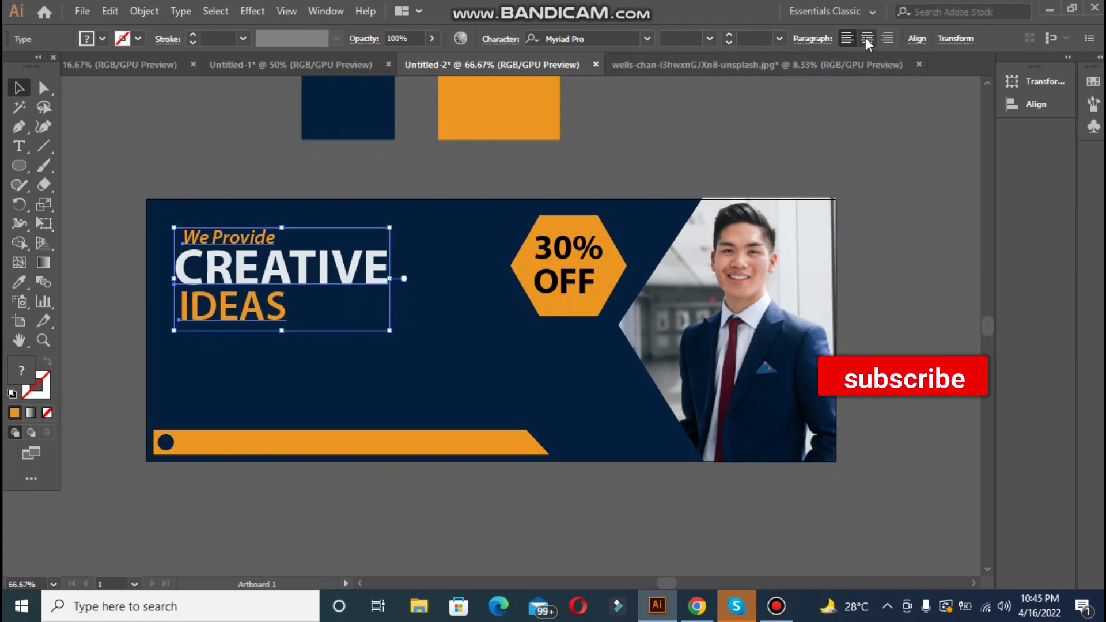
{"action": "left_click", "coordinate": [916, 39]}
{"action": "left_click", "coordinate": [881, 84]}
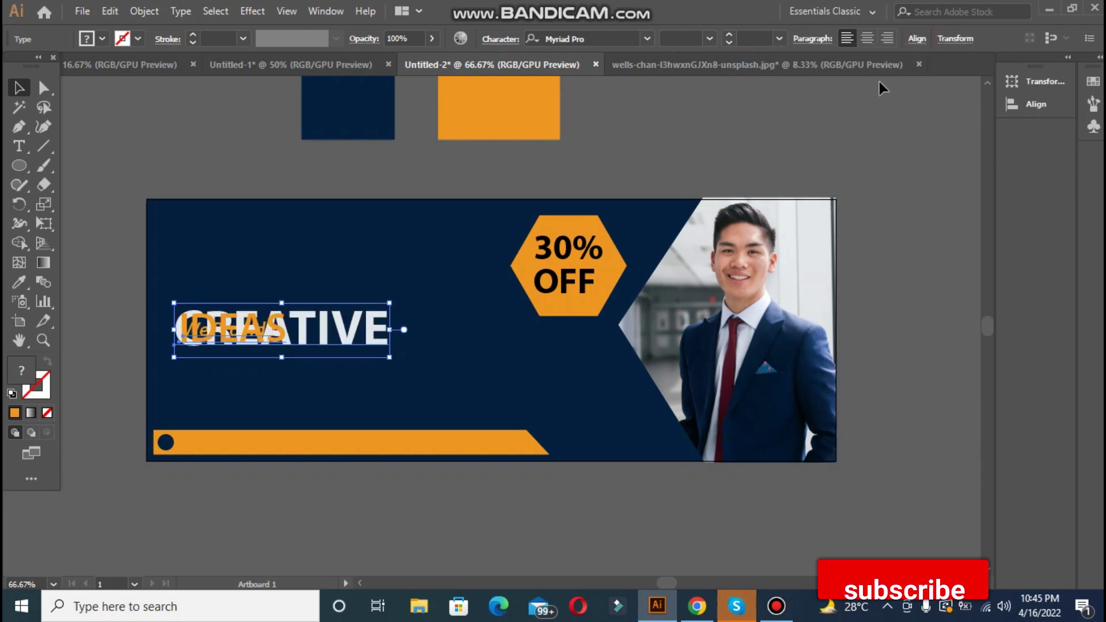
{"action": "key", "text": "ctrl+z"}
Align the three headline texts to the artboard's left edge and move them together slightly inward
{"action": "left_click", "coordinate": [915, 39]}
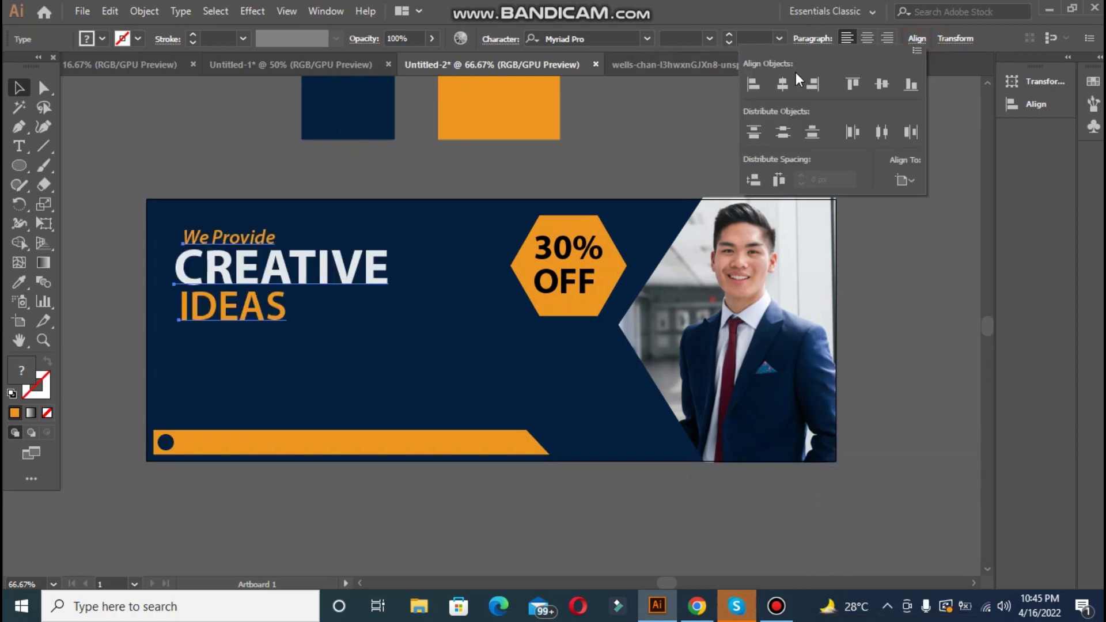
{"action": "left_click", "coordinate": [755, 86]}
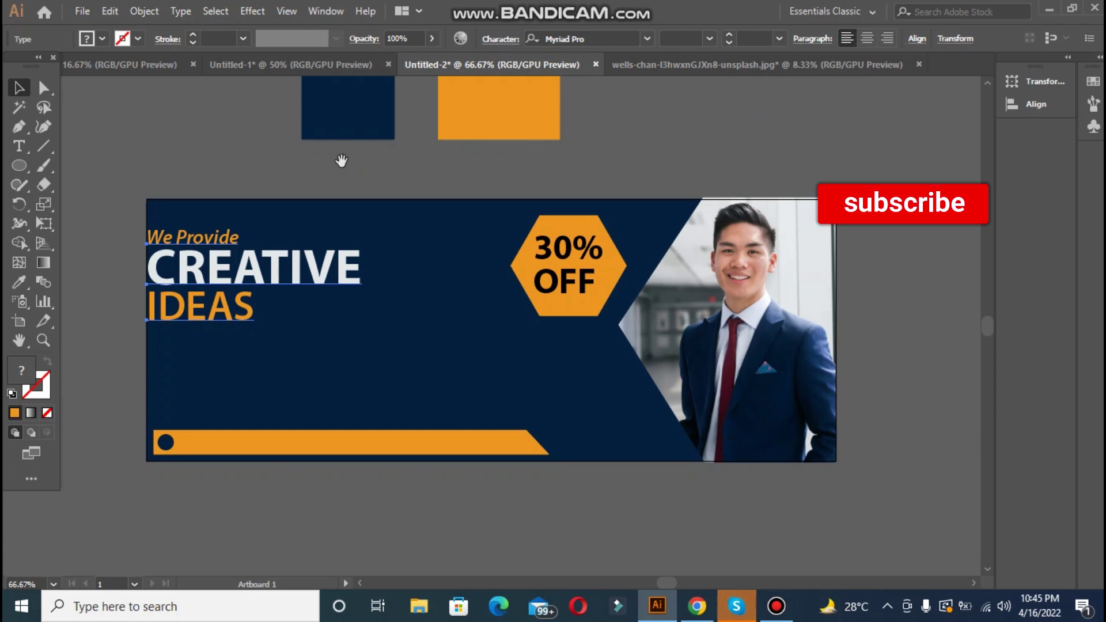
{"action": "left_click", "coordinate": [187, 266]}
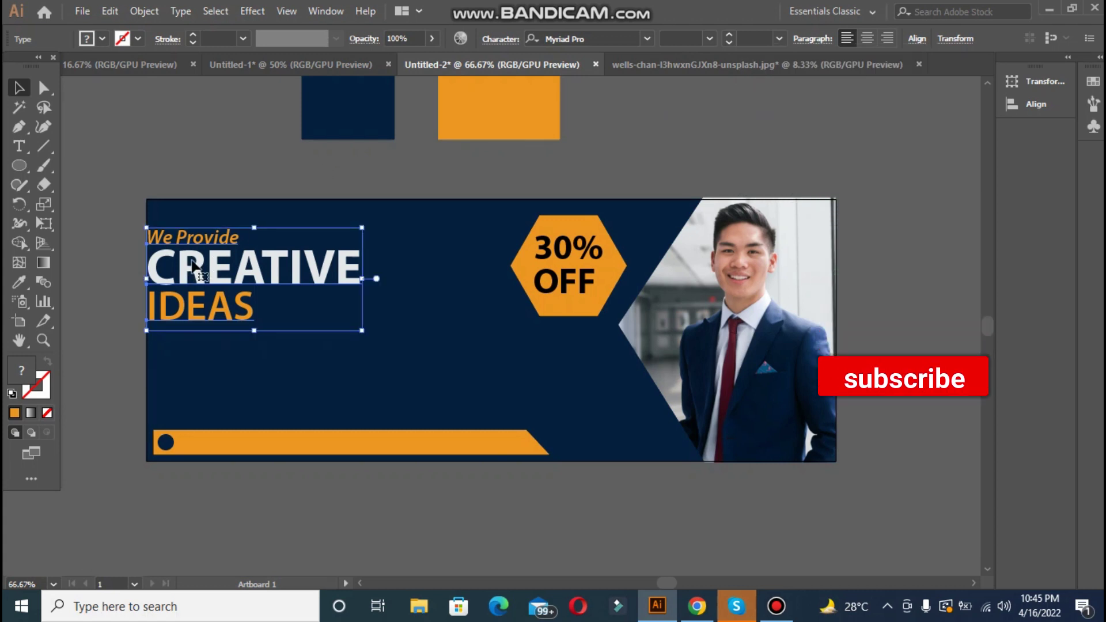
{"action": "left_click_drag", "start_coordinate": [183, 261], "coordinate": [203, 264]}
{"action": "left_click", "coordinate": [137, 160]}
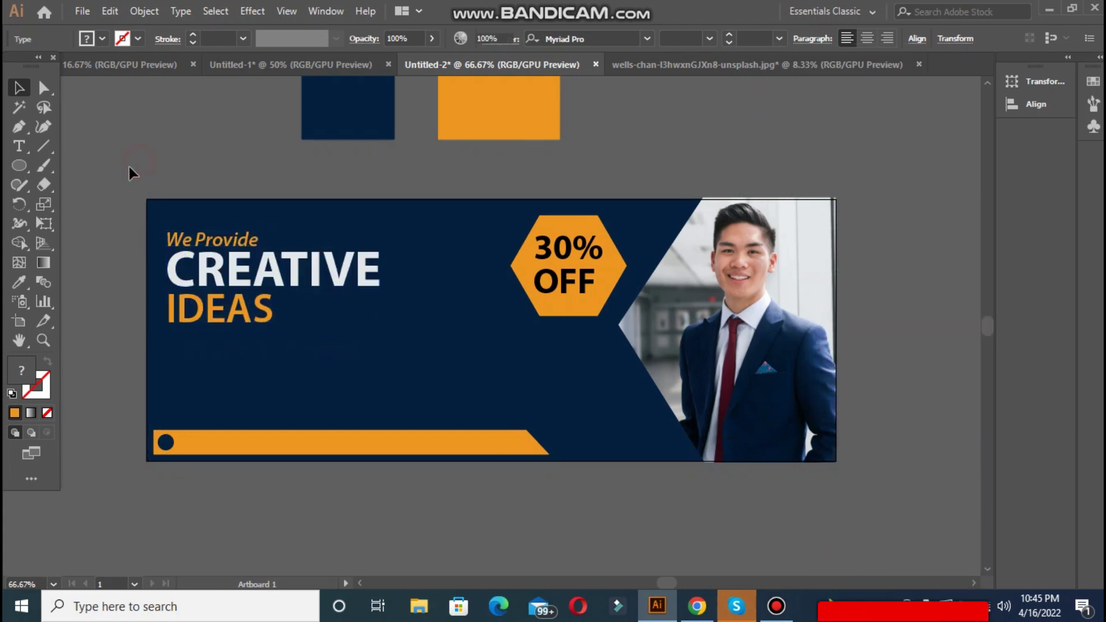
Draw a small thin orange rectangle and place it as a short accent bar beneath IDEAS, flush with the text's left edge
{"action": "left_click_drag", "start_coordinate": [8, 160], "coordinate": [115, 159]}
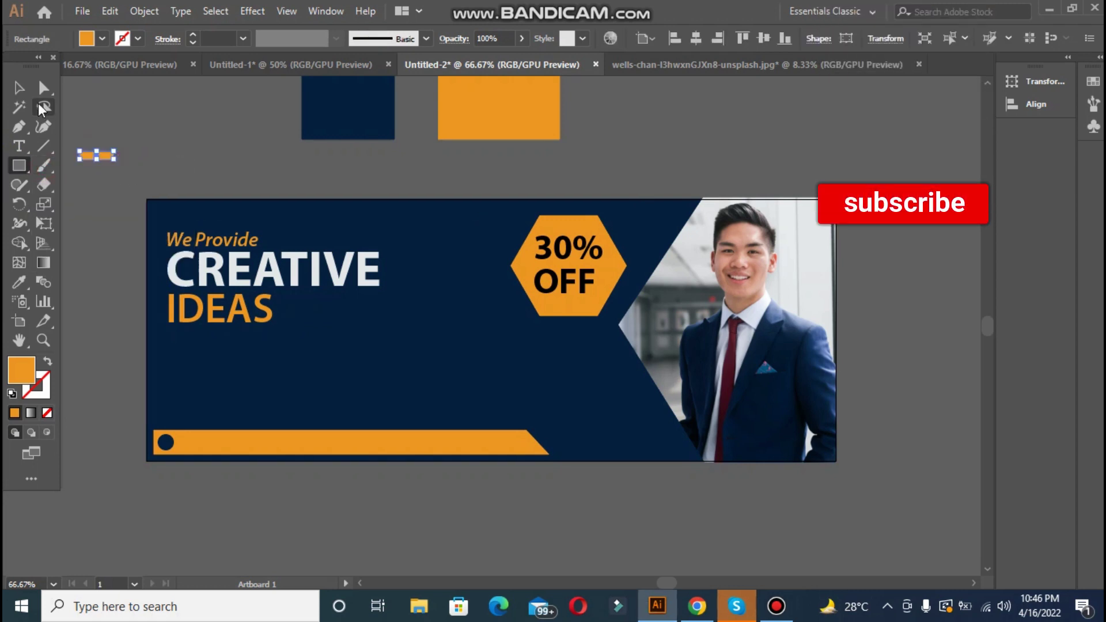
{"action": "left_click", "coordinate": [19, 90]}
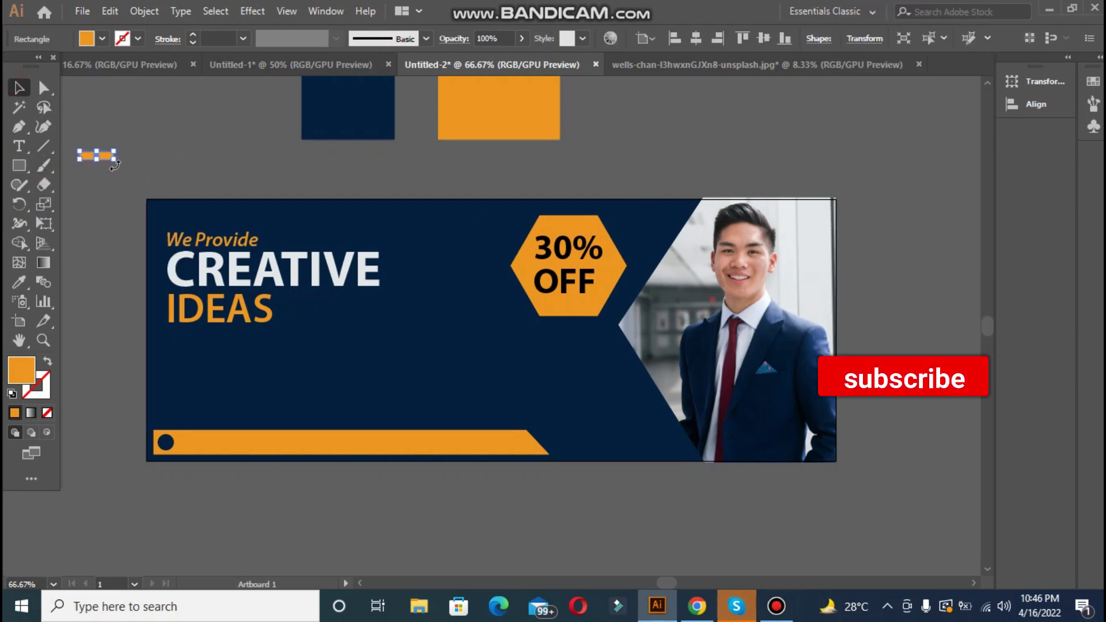
{"action": "left_click_drag", "start_coordinate": [114, 159], "coordinate": [181, 341]}
{"action": "left_click", "coordinate": [137, 295]}
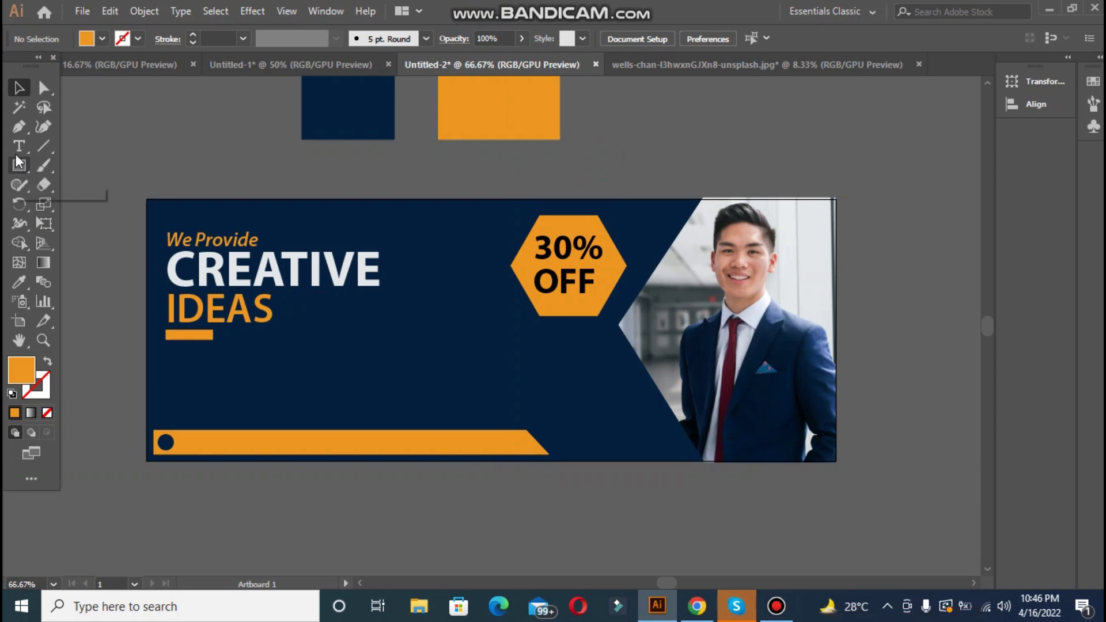
Add a 12 pt text above the banner reading "We provide best sevice for your eoommerce business. We are higlhy"
{"action": "key", "text": "t"}
{"action": "left_click", "coordinate": [92, 140]}
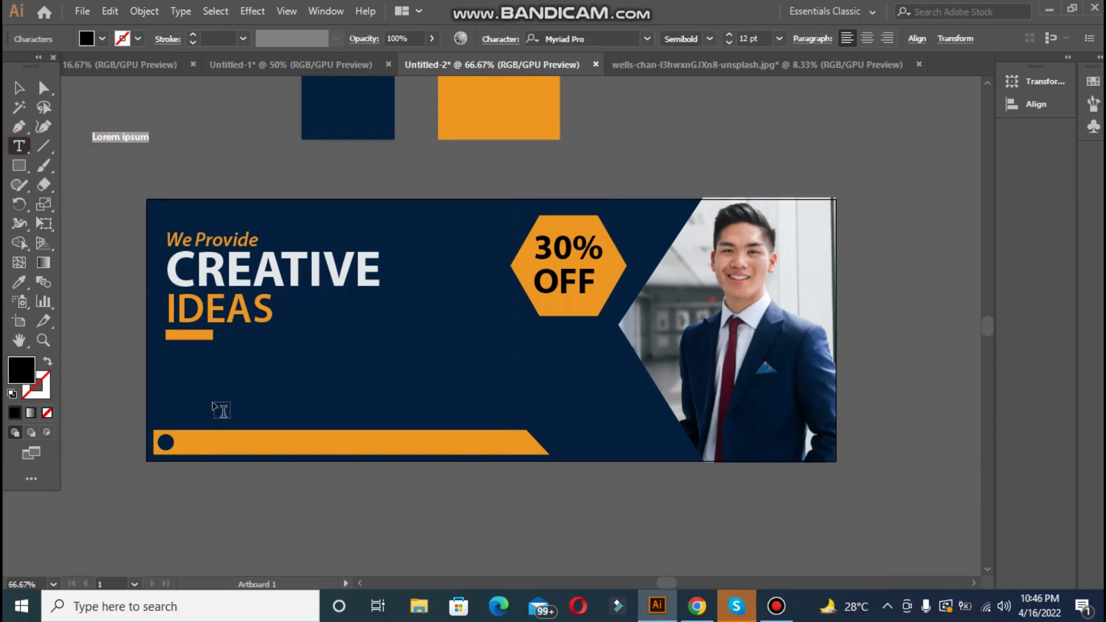
{"action": "type", "text": "WE"}
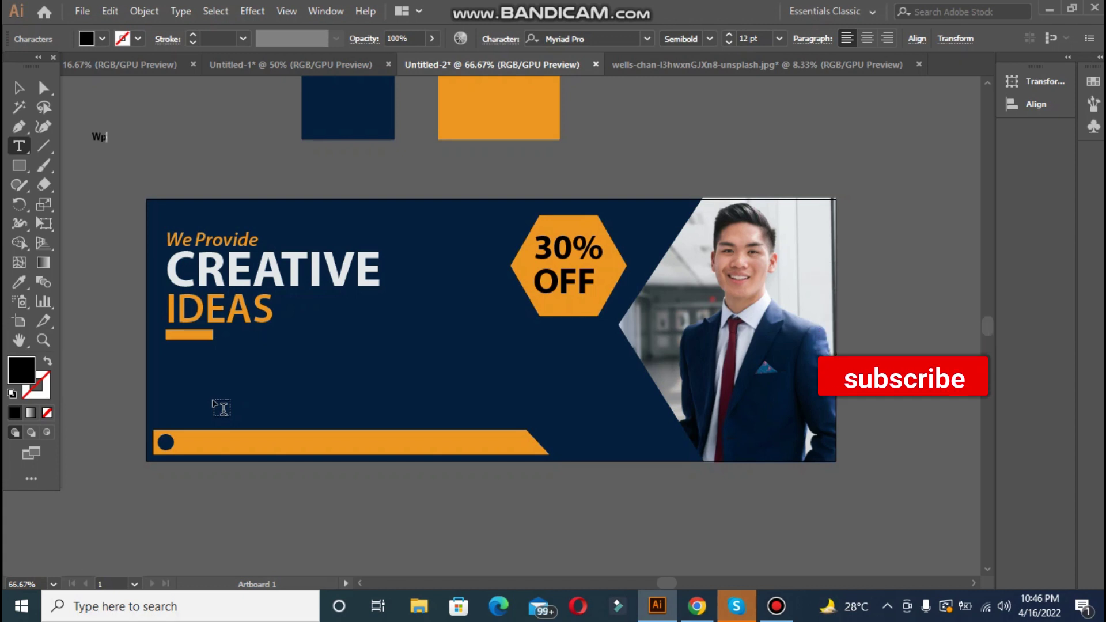
{"action": "key", "text": "BackSpace"}
{"action": "key", "text": "BackSpace"}
{"action": "key", "text": "BackSpace"}
{"action": "key", "text": "BackSpace"}
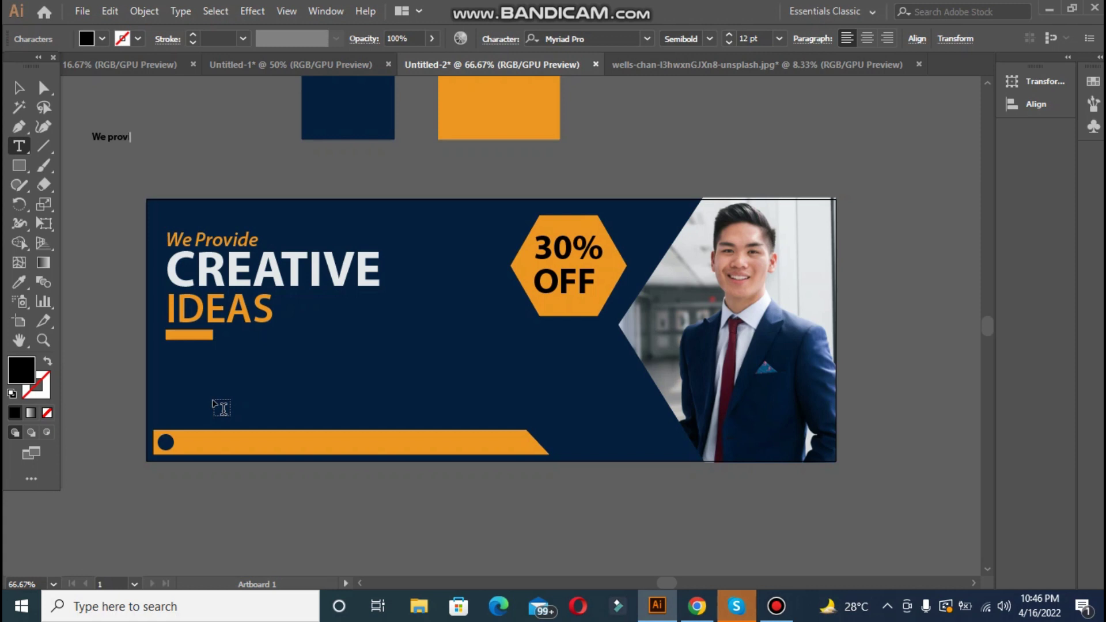
{"action": "type", "text": "e provide best"}
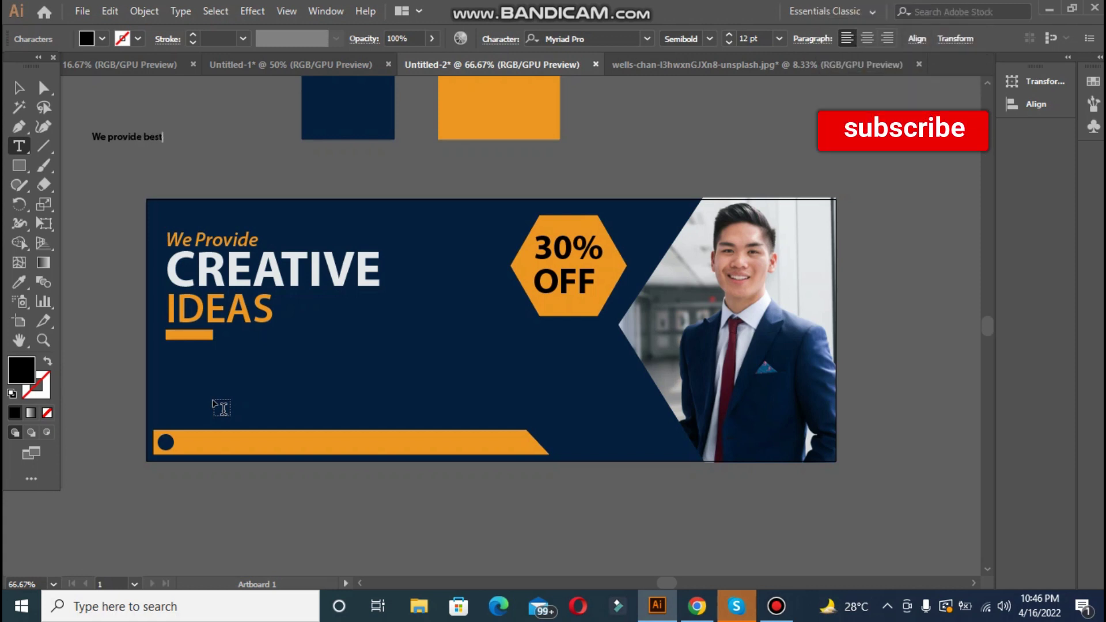
{"action": "type", "text": " sevice for your"}
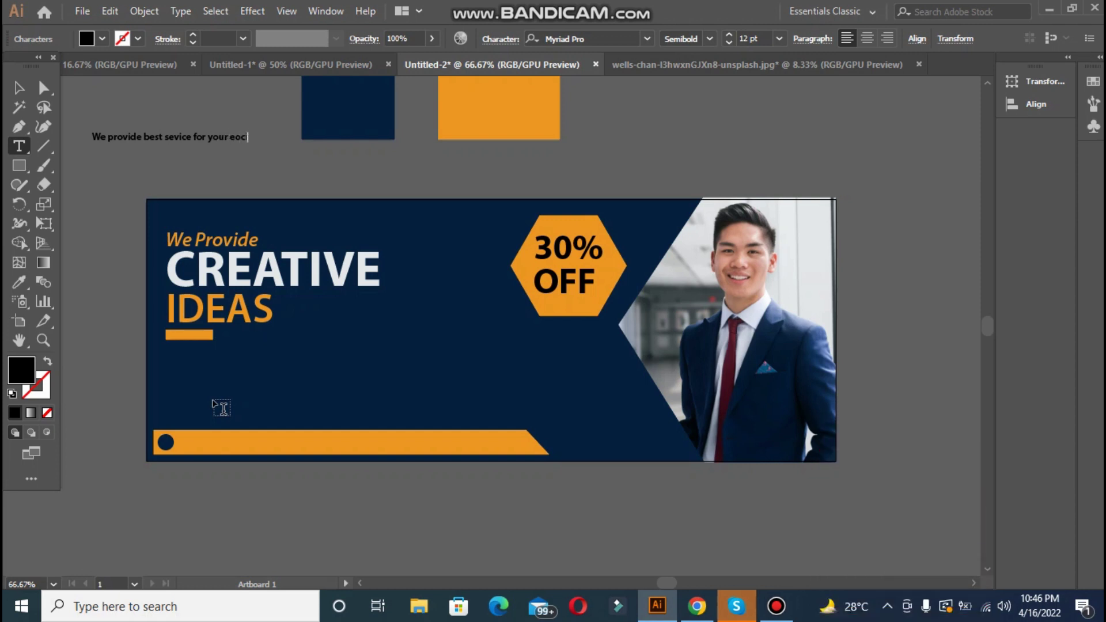
{"action": "type", "text": "eoommerce "}
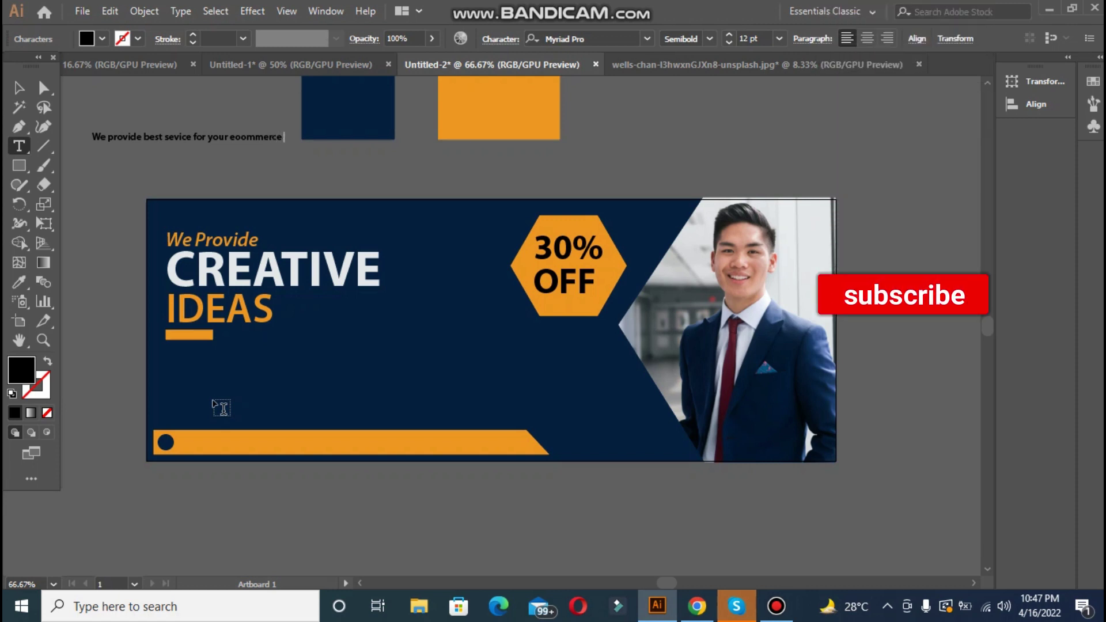
{"action": "type", "text": "bis"}
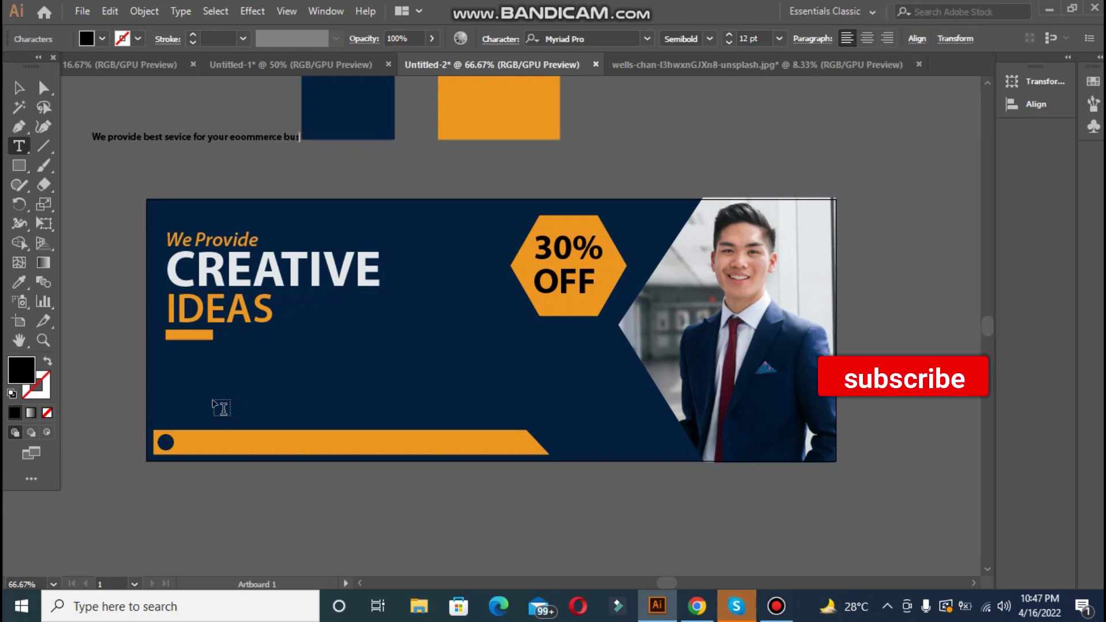
{"action": "type", "text": "iness. We are"}
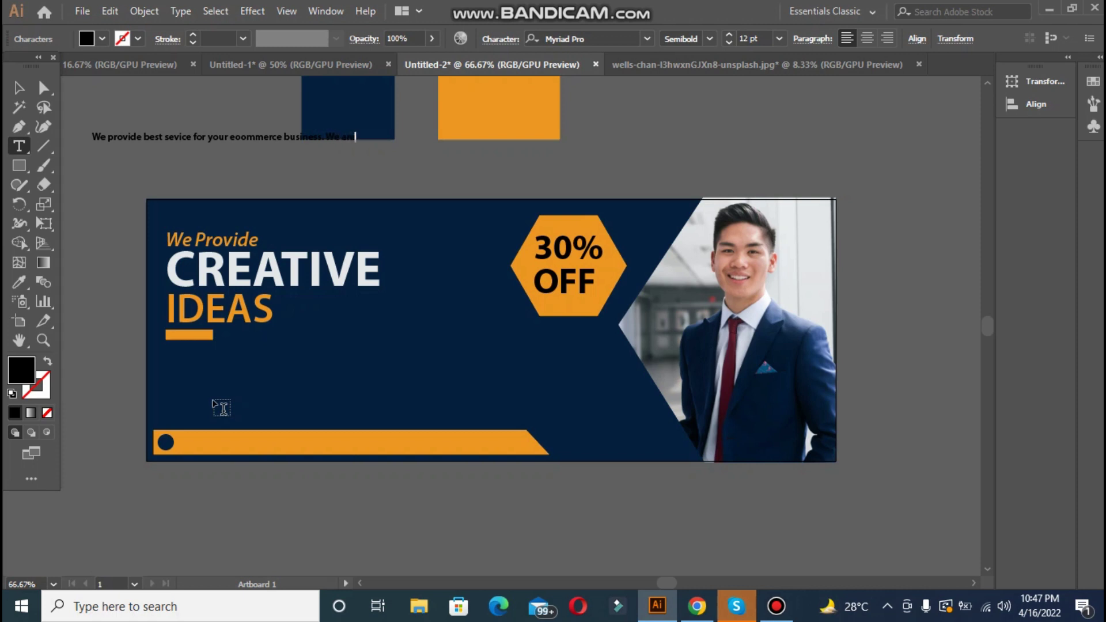
{"action": "type", "text": " higlhy"}
Continue the description with a second line reading "professional with money back guarantee. We don't compromise on our"
{"action": "key", "text": "Return"}
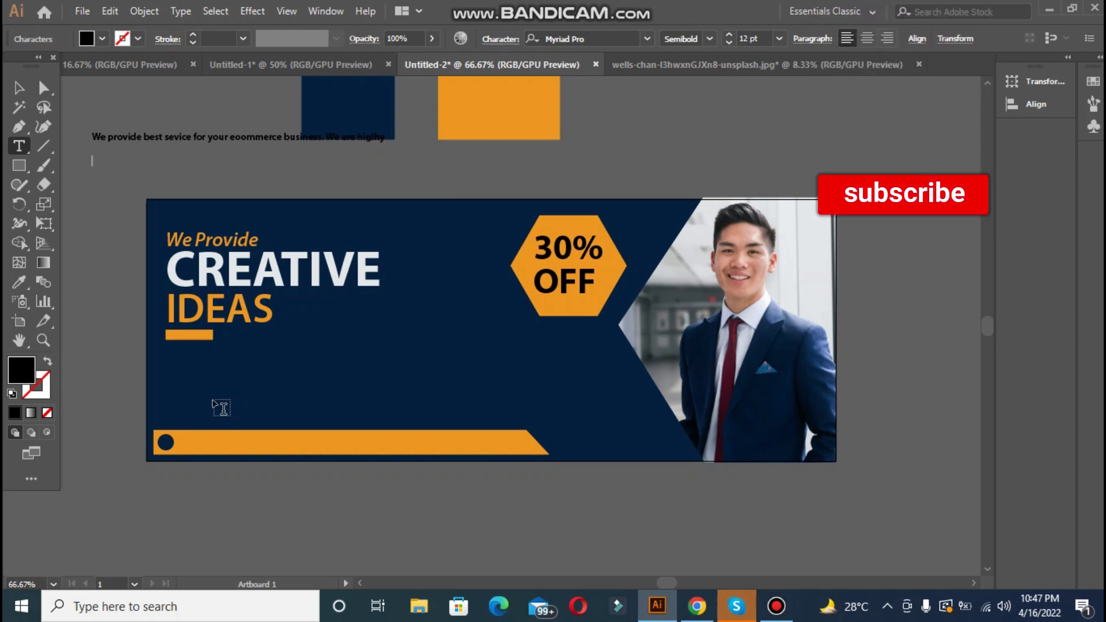
{"action": "type", "text": "professional and mon"}
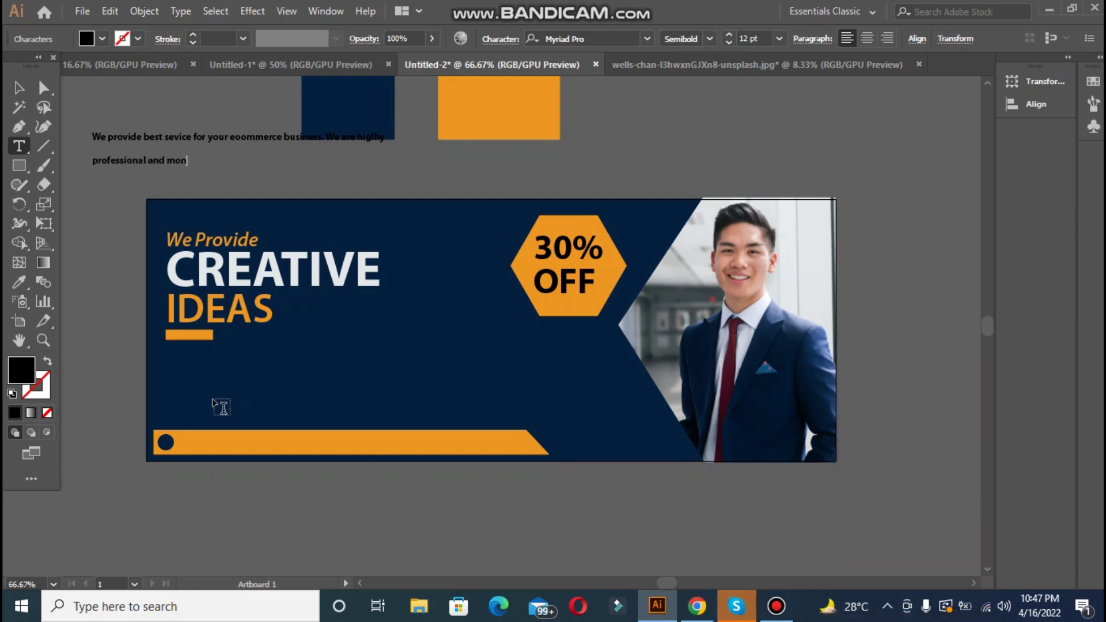
{"action": "type", "text": "with mo"}
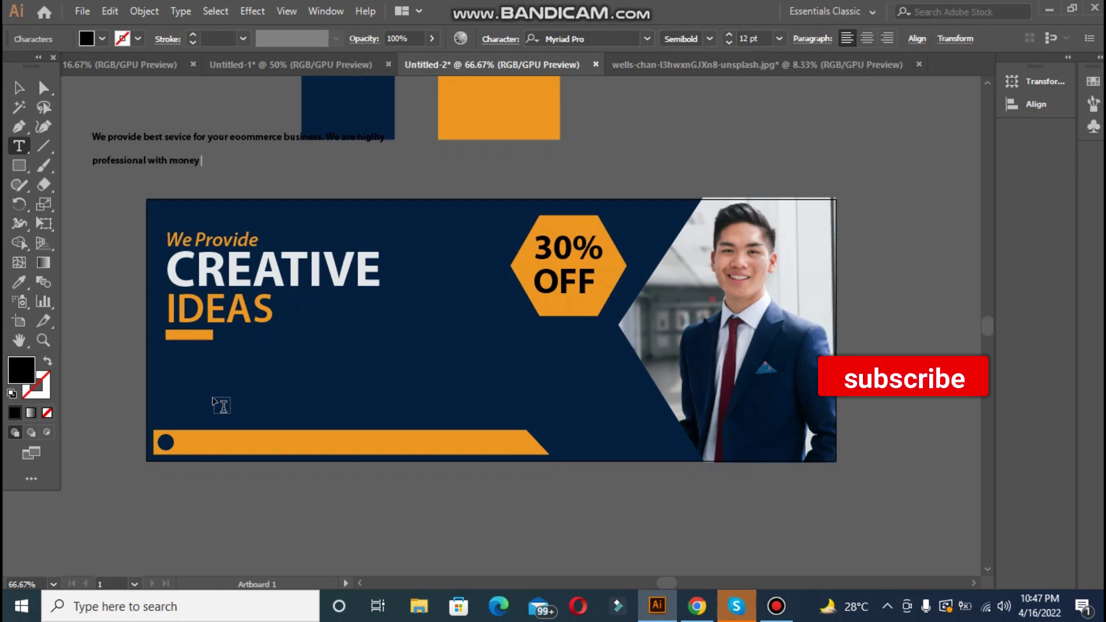
{"action": "type", "text": "ney back guarantee. We don't"}
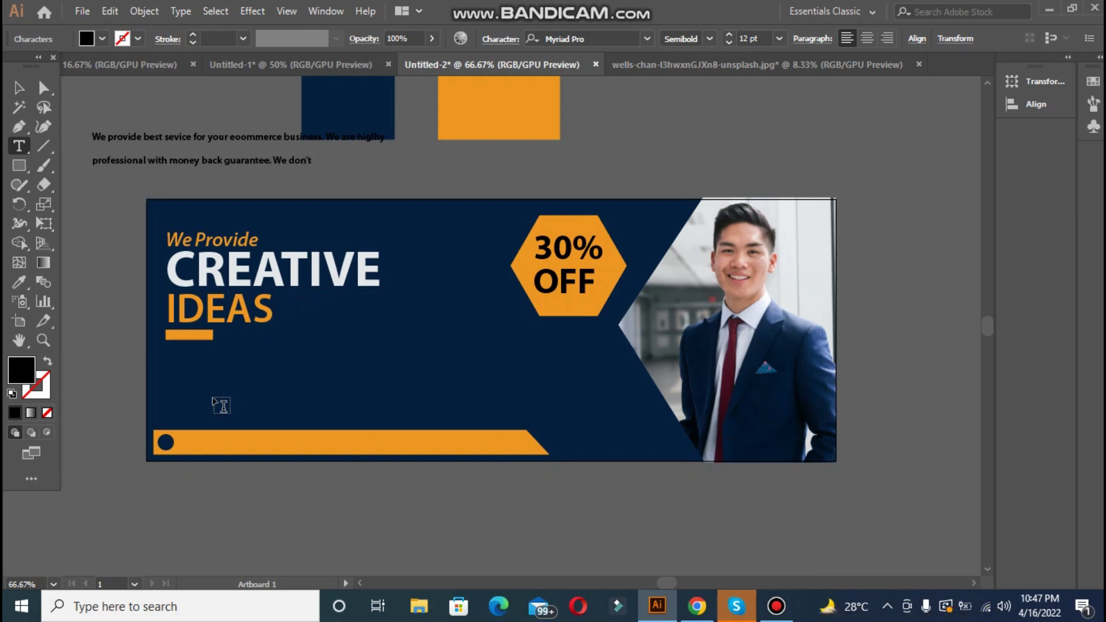
{"action": "type", "text": "ompromi"}
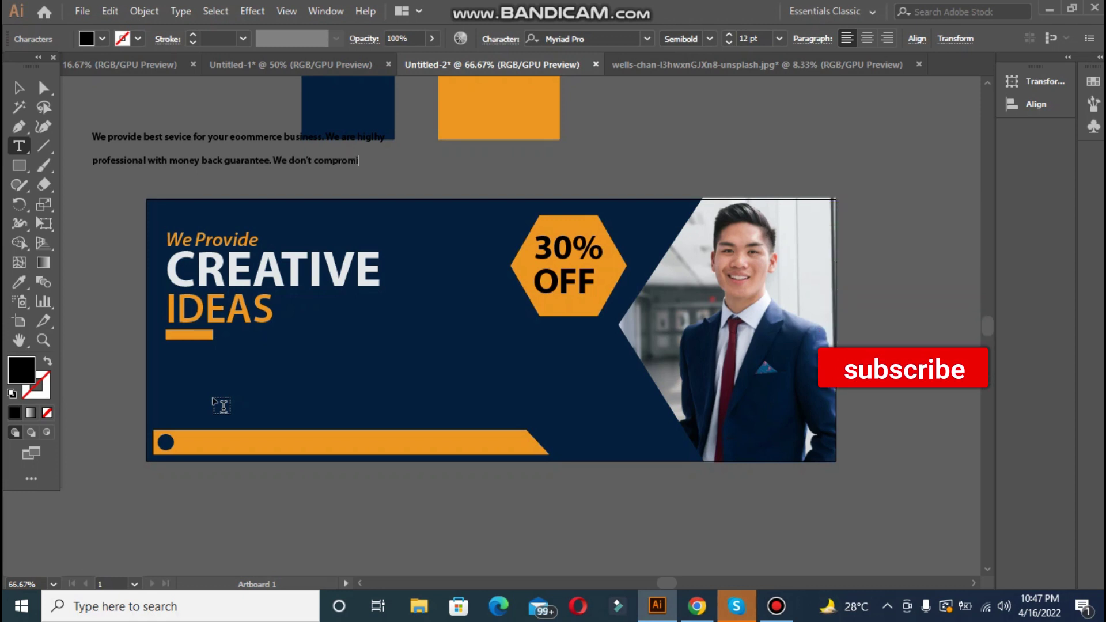
{"action": "type", "text": "se on o"}
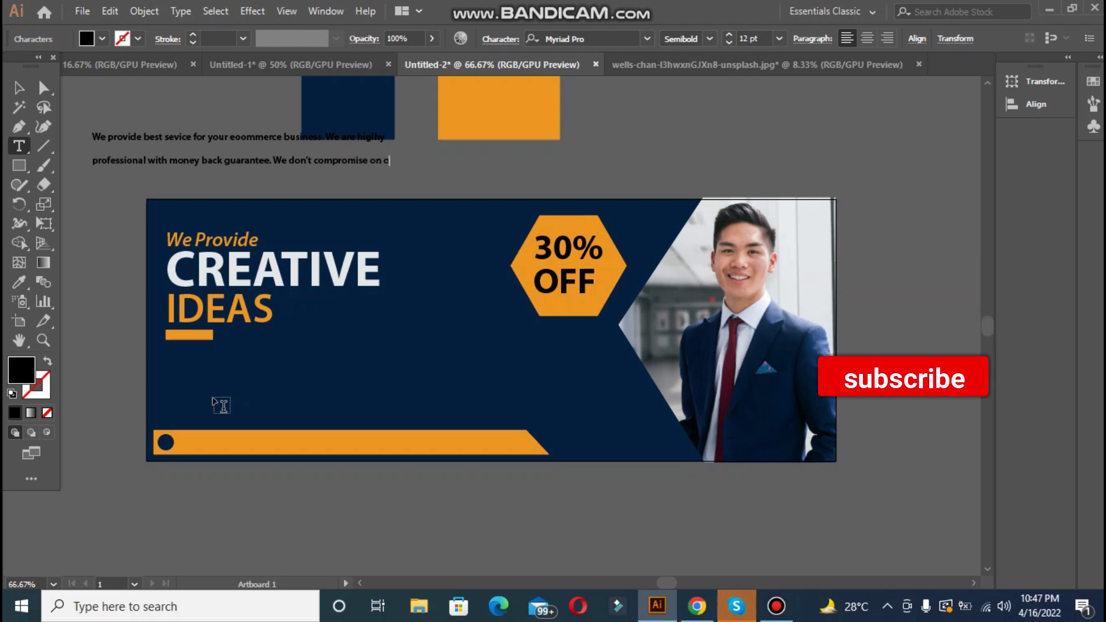
{"action": "type", "text": "ur q"}
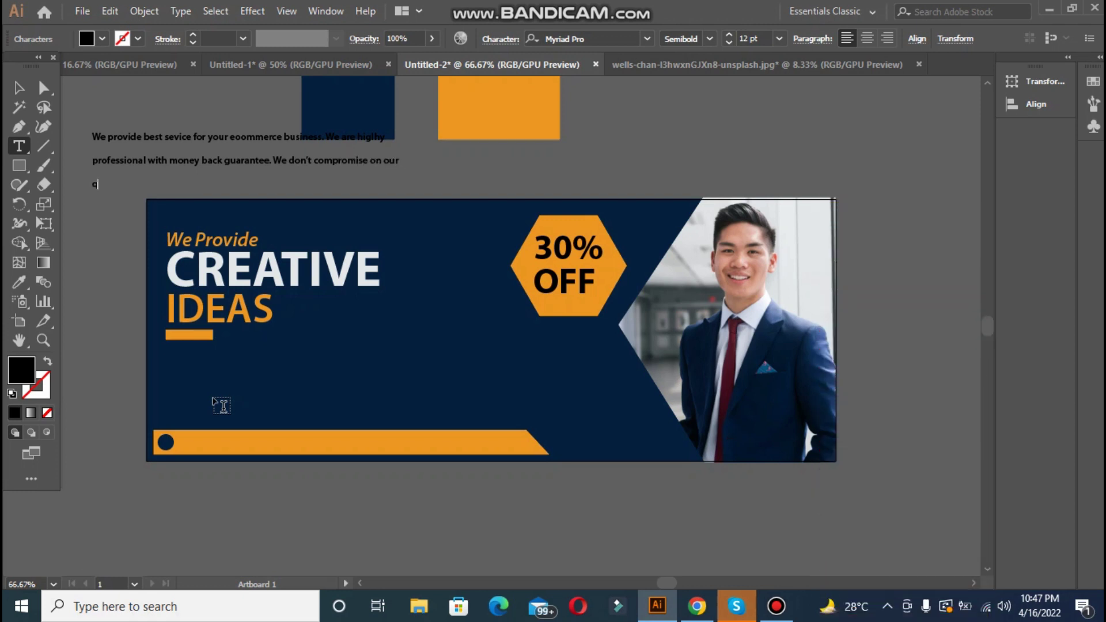
Finish the description with a third line reading "quality ever. Our customer is our top priorty."
{"action": "type", "text": "uality ever. ur"}
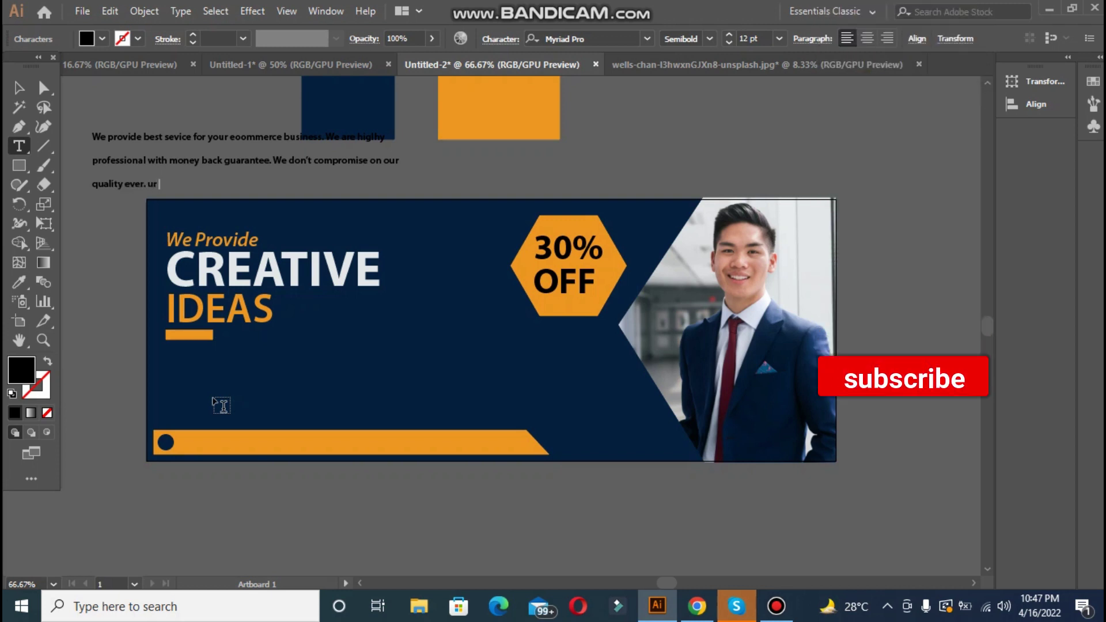
{"action": "key", "text": "BackSpace"}
{"action": "key", "text": "BackSpace"}
{"action": "type", "text": "Our customer i"}
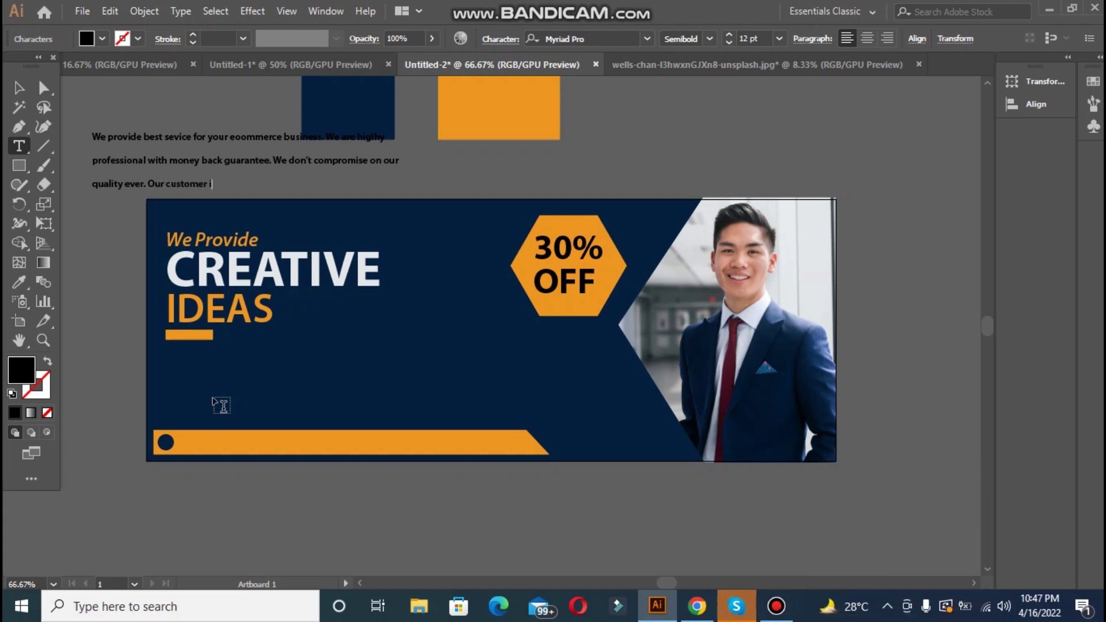
{"action": "type", "text": "s our top prior"}
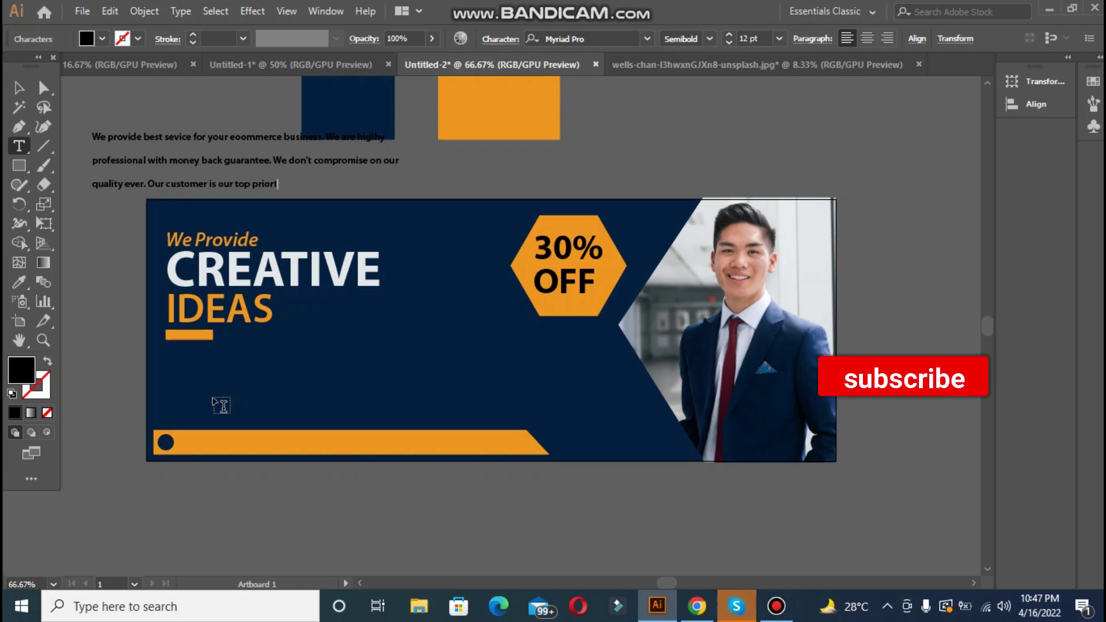
{"action": "type", "text": "ty."}
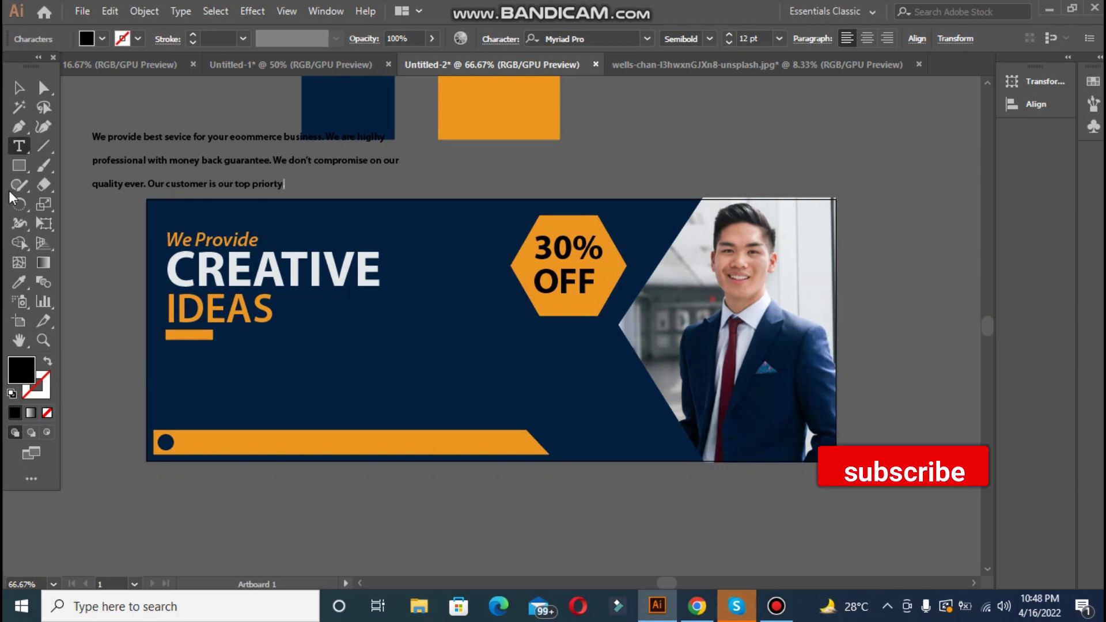
{"action": "left_click", "coordinate": [20, 89]}
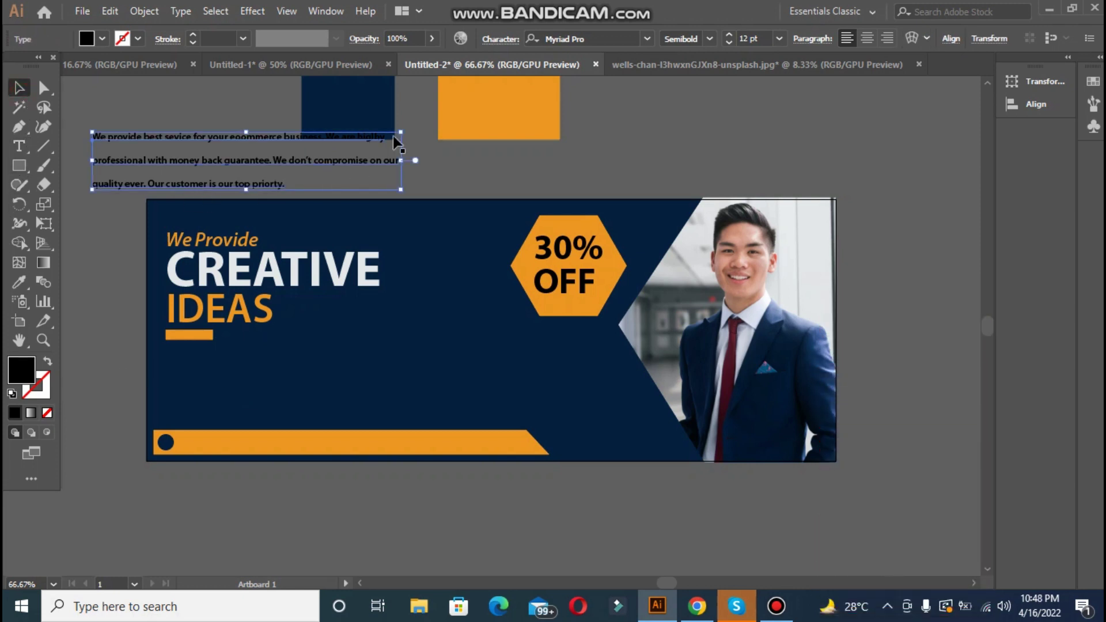
Tighten the description's line spacing and set its font size to 11 pt
{"action": "left_click", "coordinate": [500, 40]}
{"action": "left_click", "coordinate": [457, 117]}
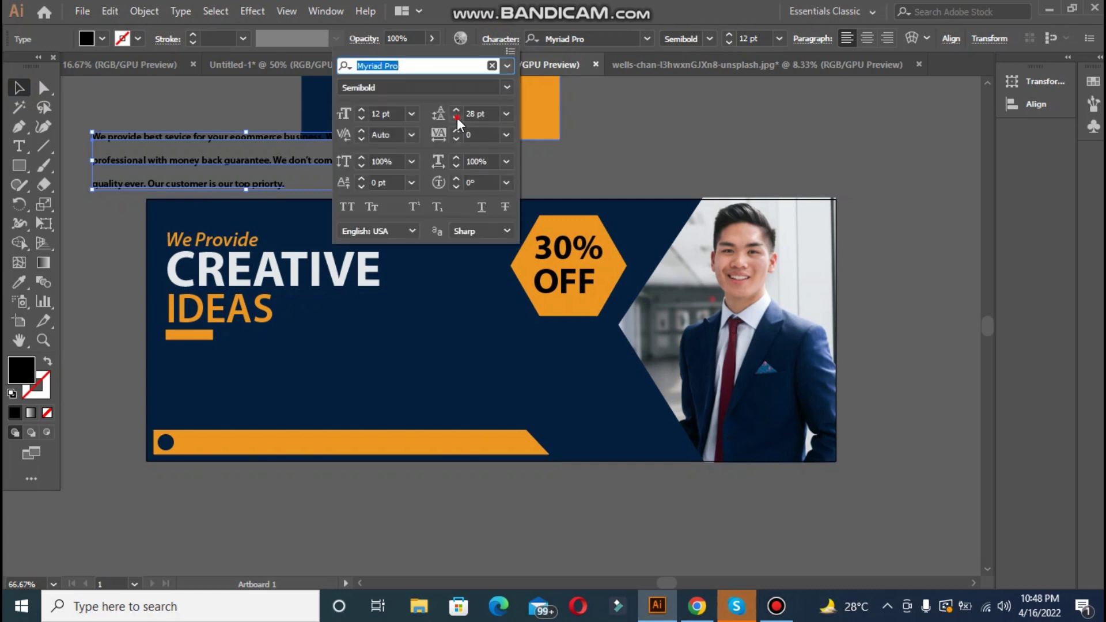
{"action": "left_click", "coordinate": [456, 117]}
{"action": "left_click", "coordinate": [456, 118]}
{"action": "left_click", "coordinate": [456, 117]}
{"action": "left_click", "coordinate": [456, 117]}
{"action": "left_click", "coordinate": [457, 118]}
{"action": "left_click", "coordinate": [456, 117]}
{"action": "left_click", "coordinate": [456, 118]}
{"action": "left_click", "coordinate": [456, 118]}
{"action": "left_click", "coordinate": [456, 118]}
{"action": "left_click", "coordinate": [456, 118]}
{"action": "left_click", "coordinate": [456, 118]}
{"action": "left_click", "coordinate": [456, 117]}
{"action": "left_click", "coordinate": [361, 120]}
{"action": "left_click", "coordinate": [362, 120]}
{"action": "left_click", "coordinate": [362, 119]}
{"action": "left_click", "coordinate": [361, 119]}
{"action": "left_click", "coordinate": [361, 113]}
{"action": "left_click", "coordinate": [361, 113]}
{"action": "left_click", "coordinate": [362, 113]}
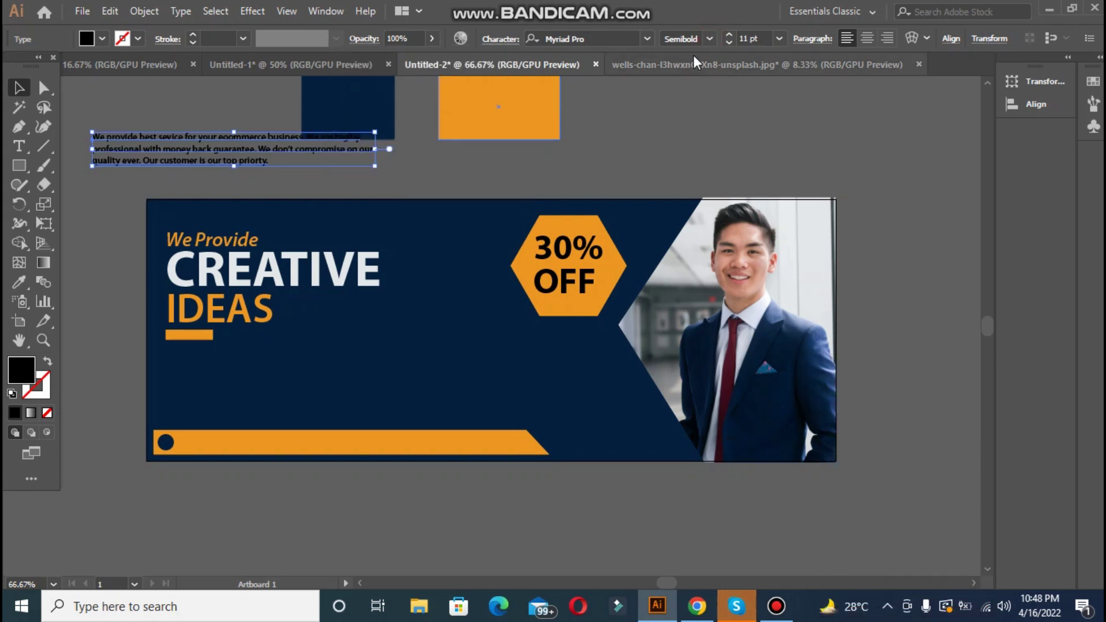
Set the description's font style to Regular and move it into the banner between the accent bar and the orange bottom bar
{"action": "left_click", "coordinate": [709, 38]}
{"action": "left_click", "coordinate": [704, 145]}
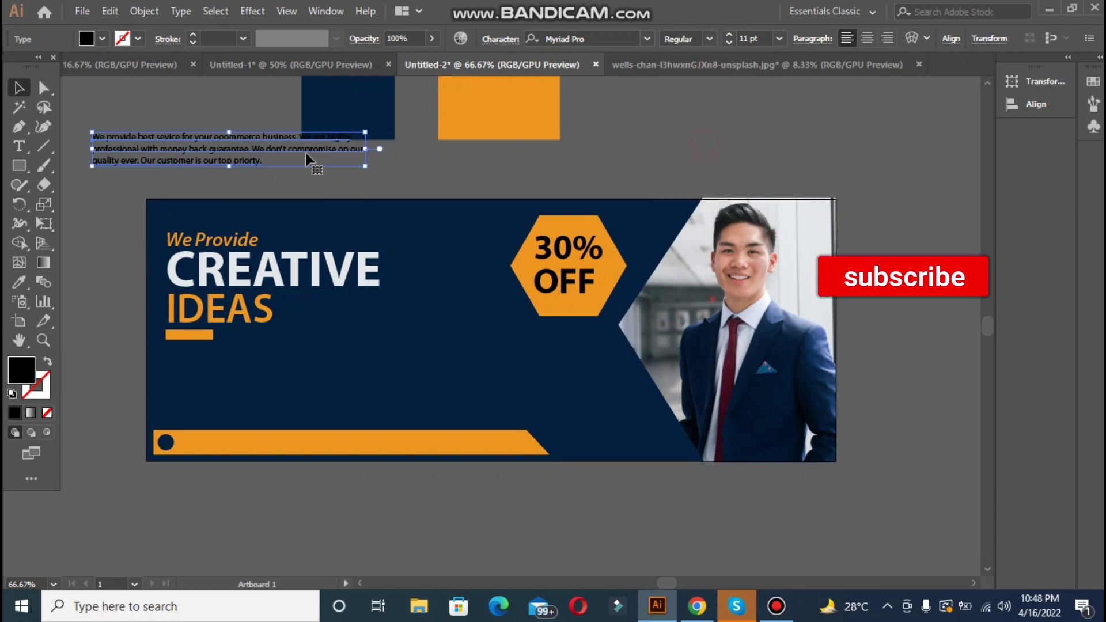
{"action": "left_click_drag", "start_coordinate": [106, 151], "coordinate": [182, 390]}
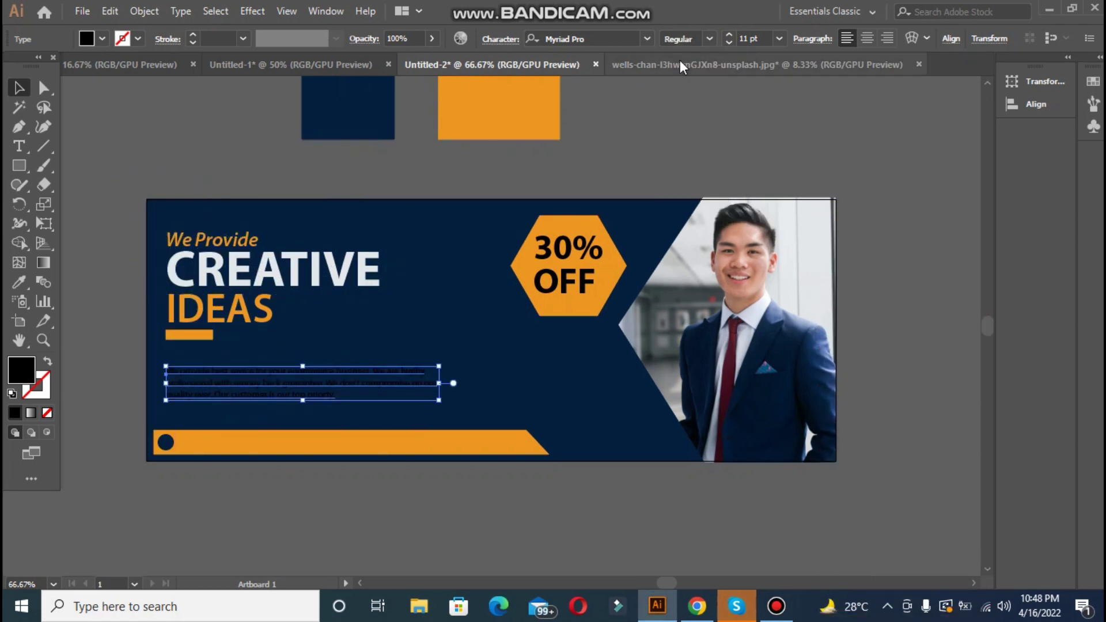
Change the description's font style to Semibold Italic and sample the light fill colour of CREATIVE for it
{"action": "left_click", "coordinate": [708, 41]}
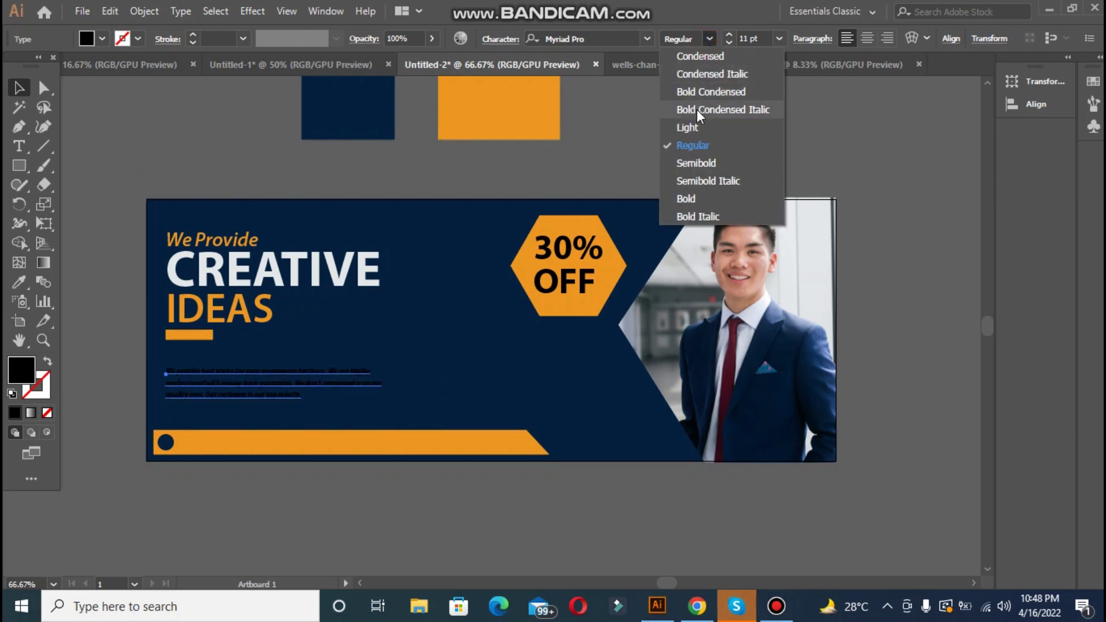
{"action": "left_click", "coordinate": [692, 182]}
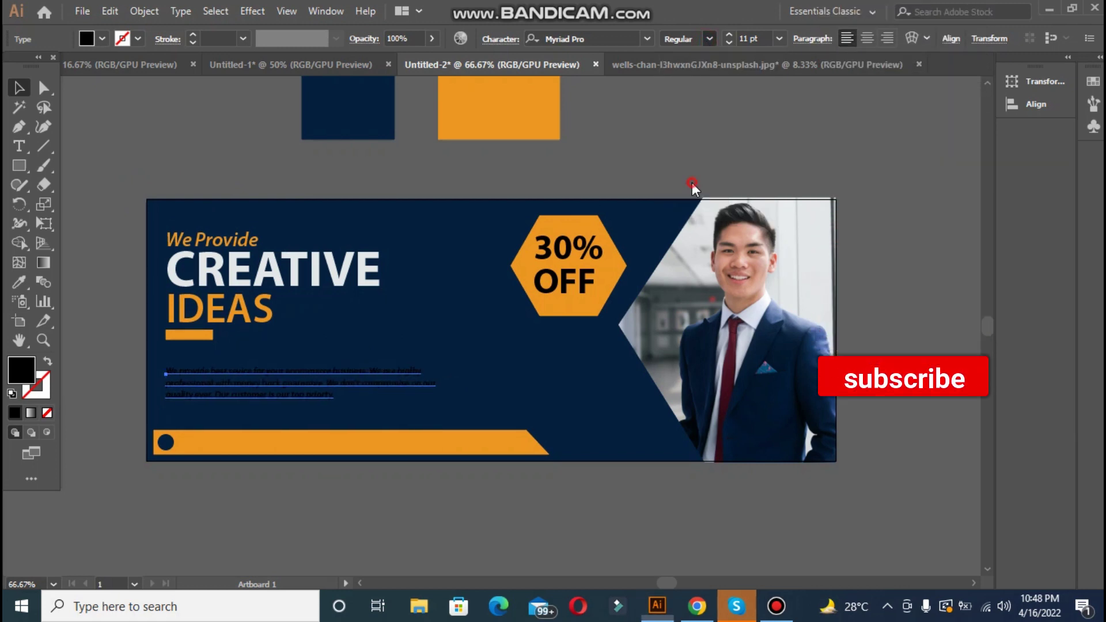
{"action": "left_click", "coordinate": [18, 283]}
{"action": "left_click", "coordinate": [288, 271]}
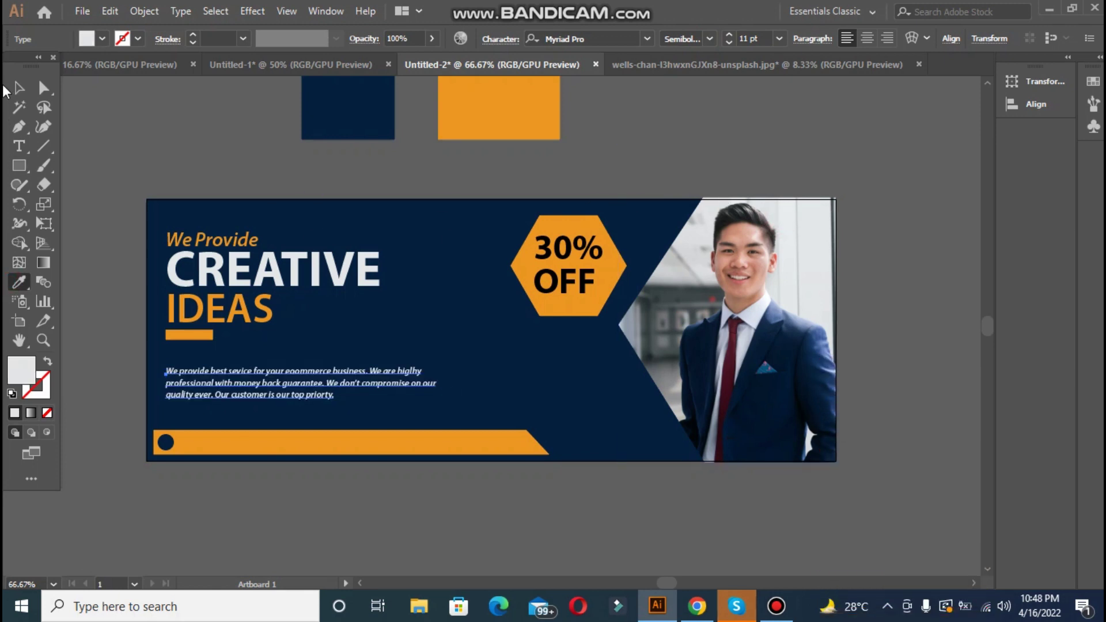
Move the description slightly up, closer to the accent bar beneath IDEAS, and deselect it
{"action": "left_click", "coordinate": [14, 92]}
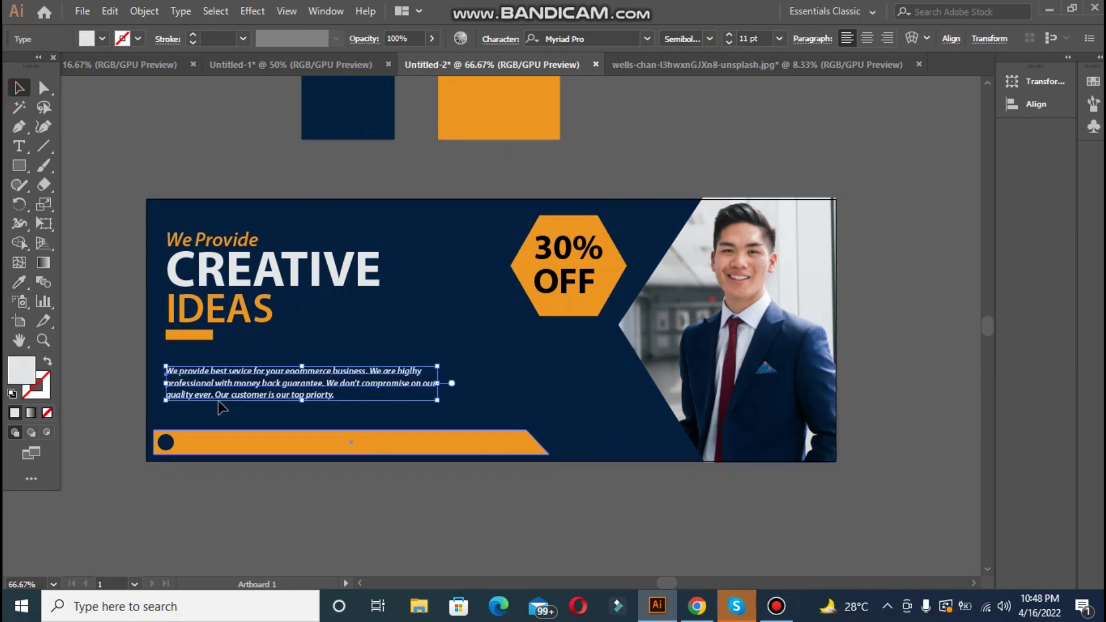
{"action": "left_click_drag", "start_coordinate": [204, 375], "coordinate": [205, 362]}
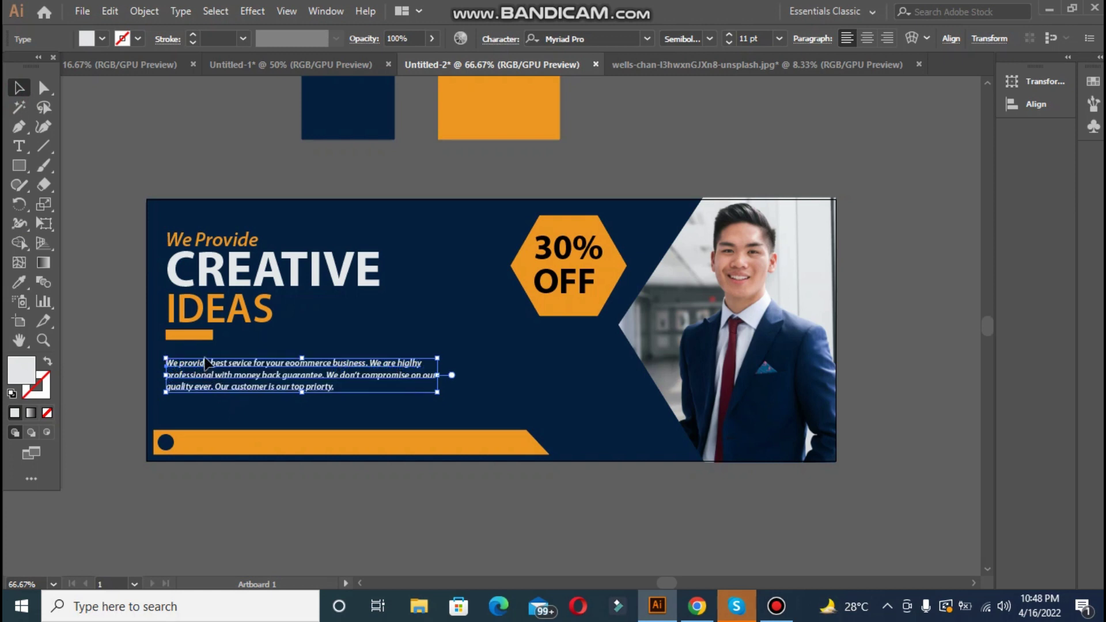
{"action": "left_click", "coordinate": [129, 198]}
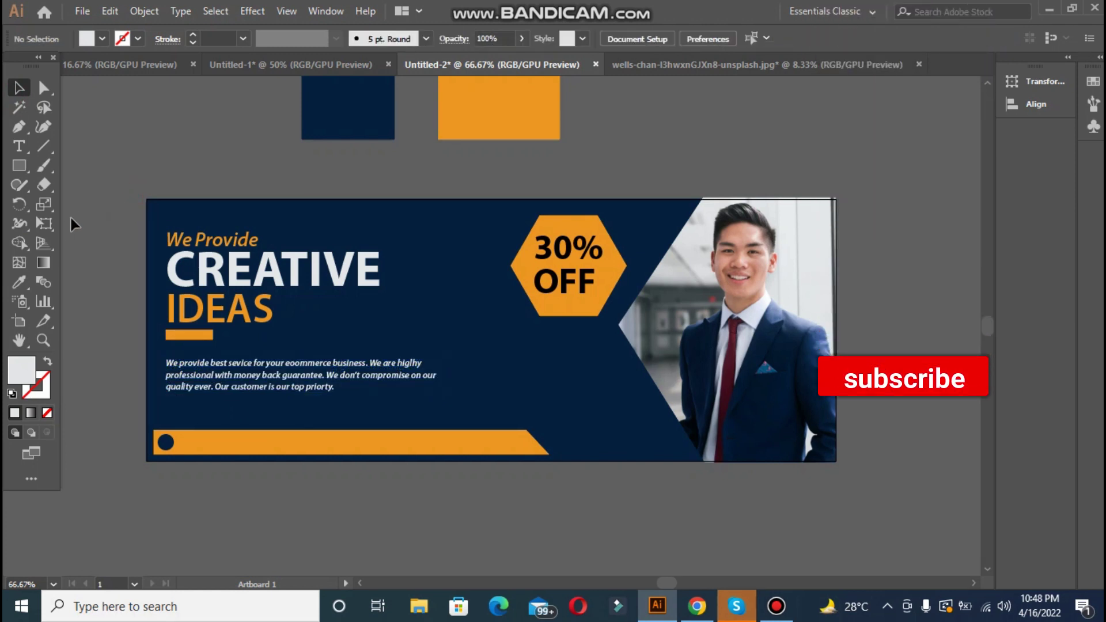
Draw a thin upright rectangle and place it tilted along the lower slanted edge of the portrait photo, overlapping the banner's lower border
{"action": "left_click", "coordinate": [19, 166]}
{"action": "left_click_drag", "start_coordinate": [111, 101], "coordinate": [126, 173]}
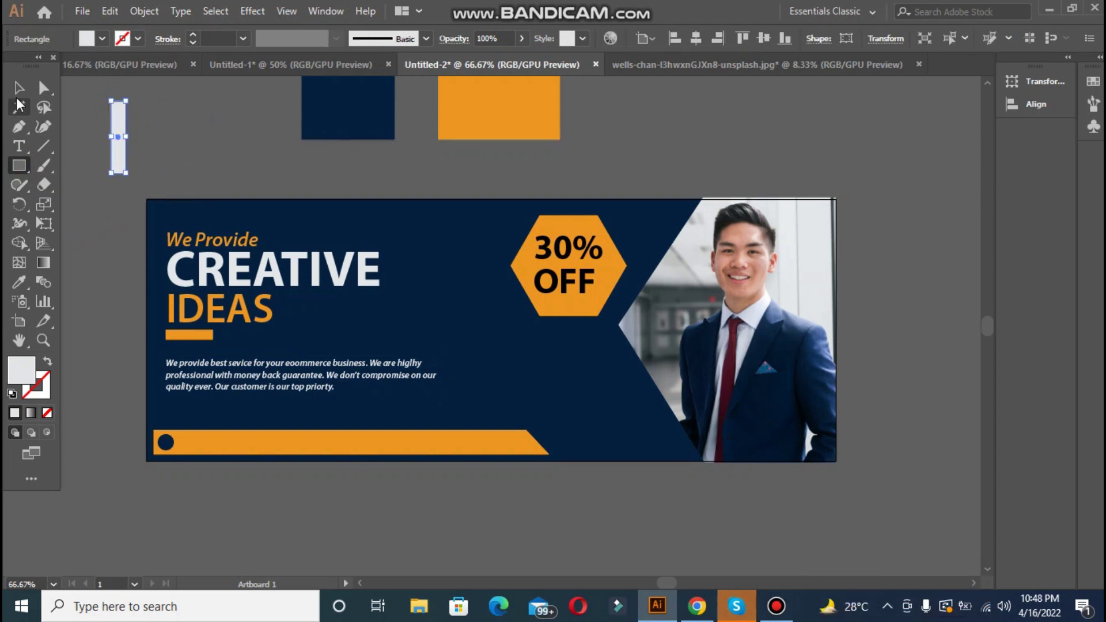
{"action": "left_click", "coordinate": [17, 89]}
{"action": "left_click_drag", "start_coordinate": [118, 118], "coordinate": [661, 444]}
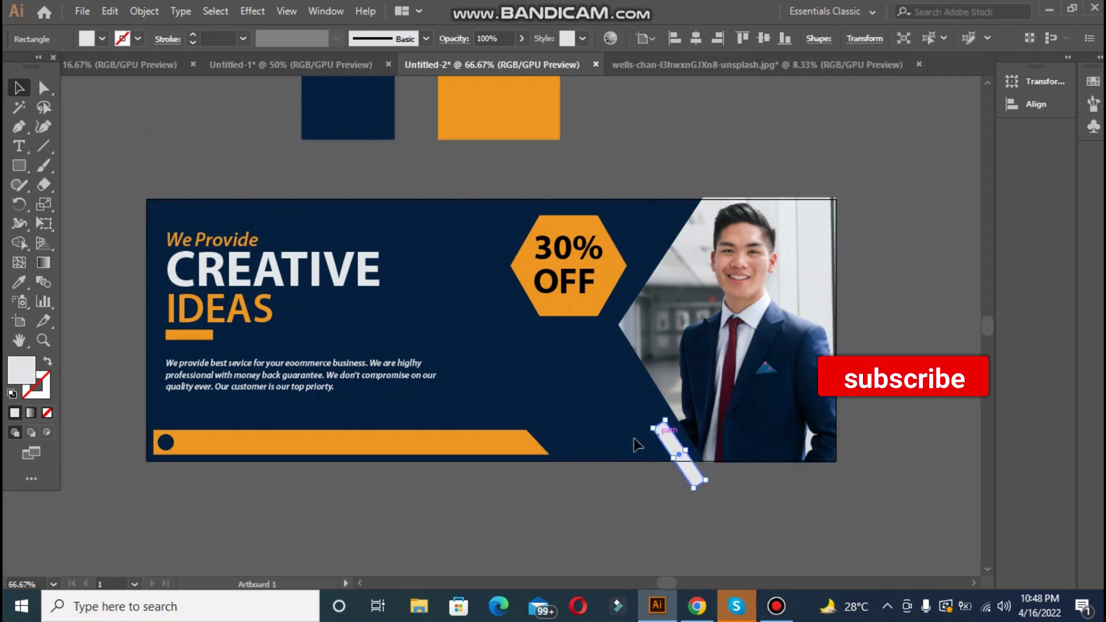
Fill the tilted rectangle with the orange sampled from the swatch above the banner and deselect it
{"action": "left_click", "coordinate": [19, 282]}
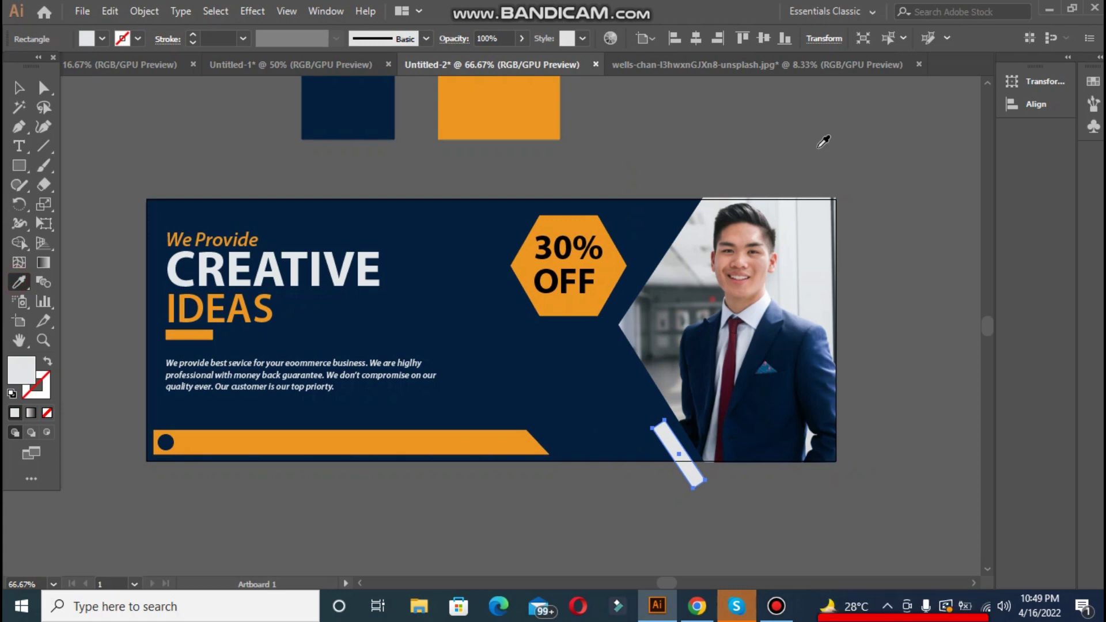
{"action": "left_click", "coordinate": [546, 108]}
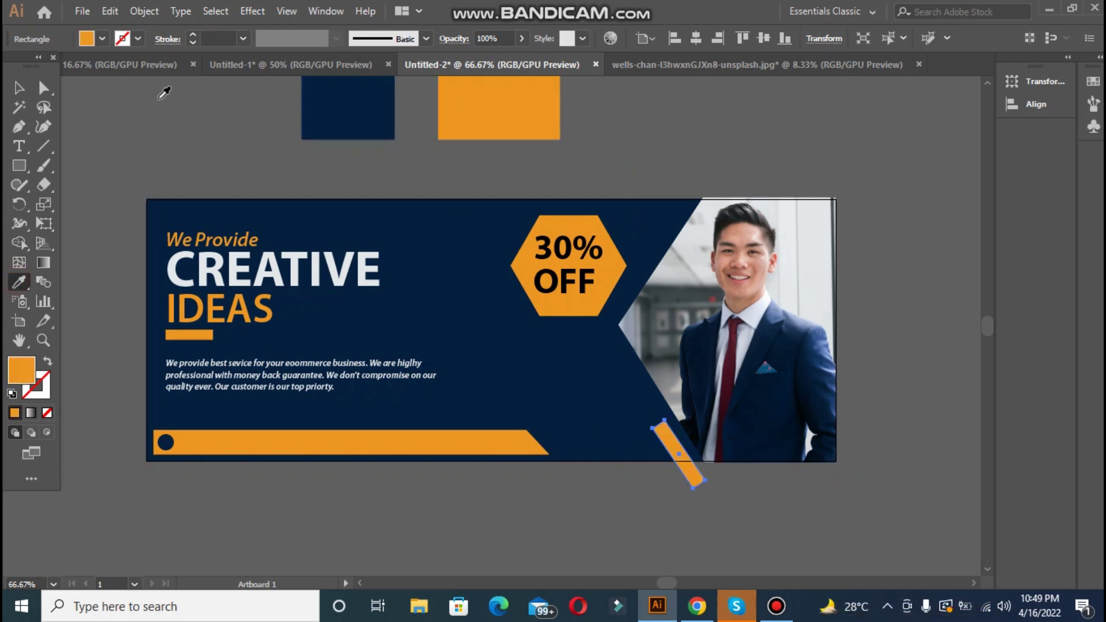
{"action": "left_click", "coordinate": [73, 154]}
Add an 11 pt text above the banner reading CALL:: followed by the contact phone number
{"action": "left_click", "coordinate": [19, 145]}
{"action": "left_click", "coordinate": [127, 144]}
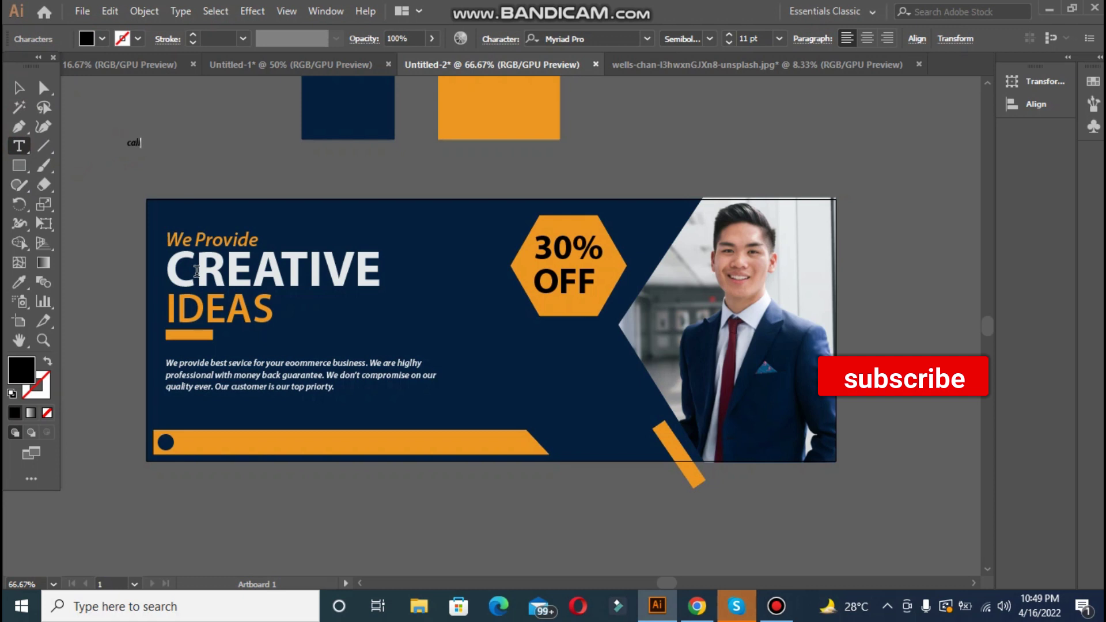
{"action": "key", "text": "BackSpace"}
{"action": "key", "text": "BackSpace"}
{"action": "key", "text": "BackSpace"}
{"action": "key", "text": "BackSpace"}
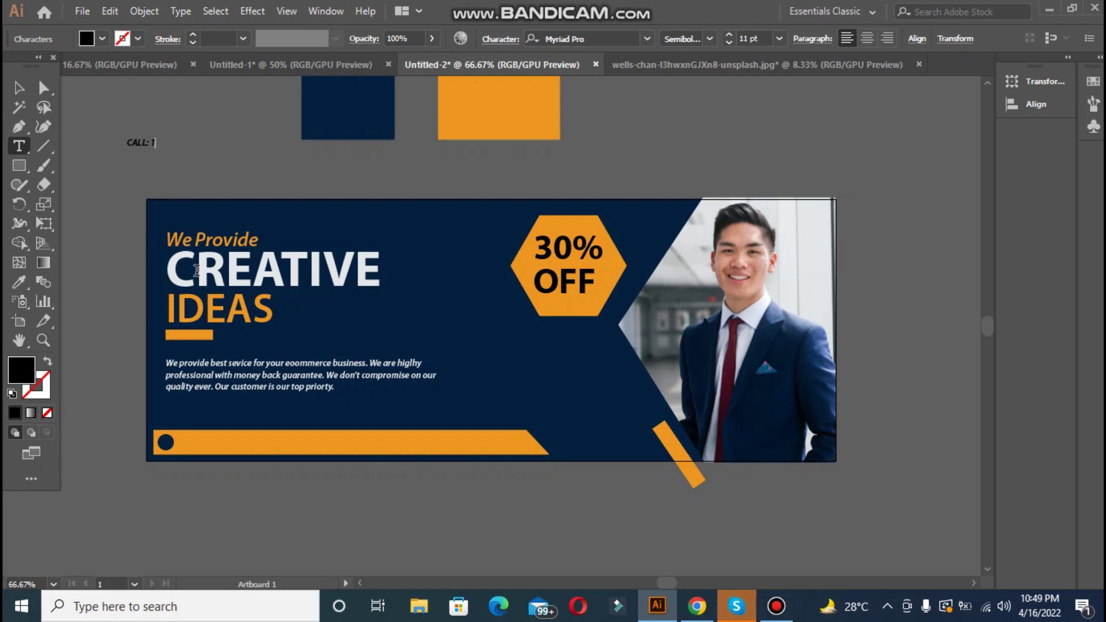
{"action": "type", "text": ": 111"}
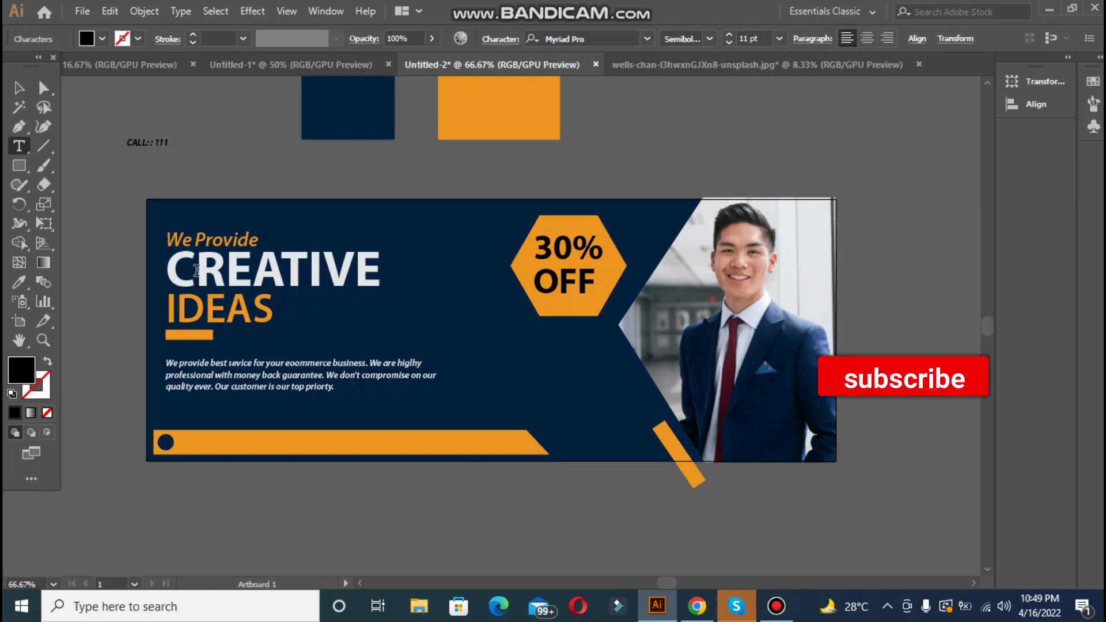
{"action": "type", "text": "-333-222"}
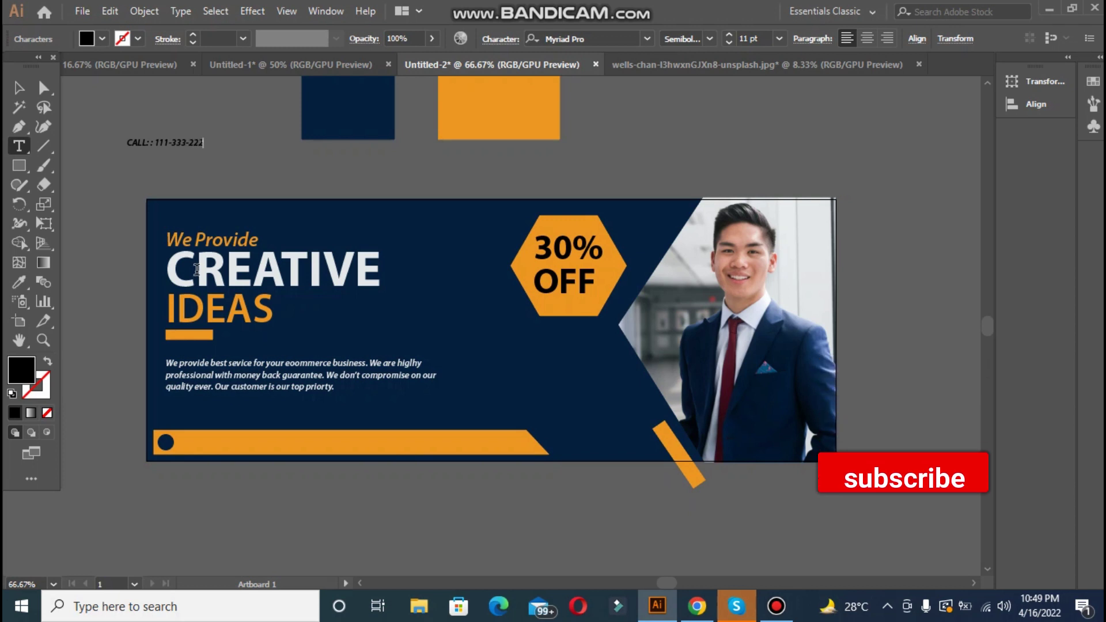
Enlarge the CALL text to about 17.18 pt and set its font style to Bold
{"action": "left_click", "coordinate": [193, 151]}
{"action": "left_click", "coordinate": [180, 143]}
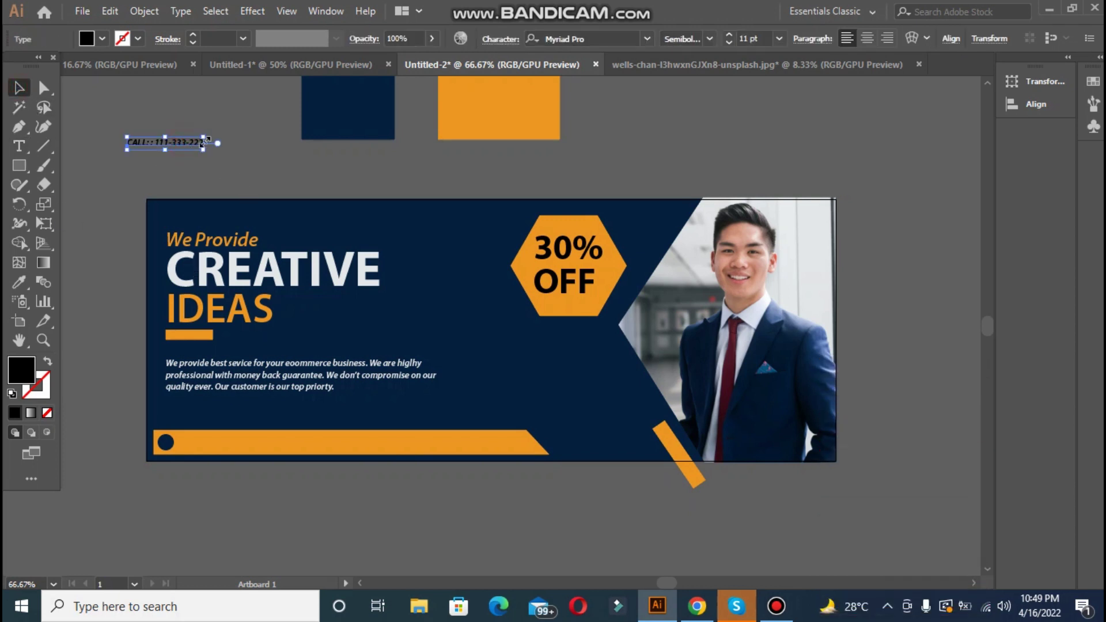
{"action": "left_click_drag", "start_coordinate": [203, 149], "coordinate": [282, 183]}
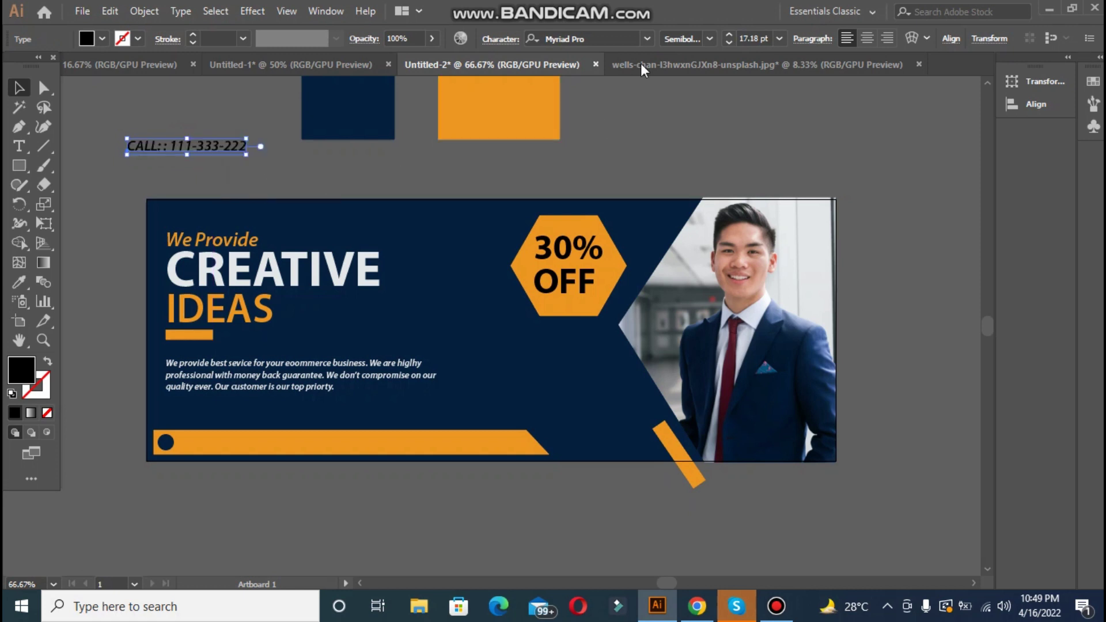
{"action": "left_click", "coordinate": [709, 38]}
{"action": "left_click", "coordinate": [702, 196]}
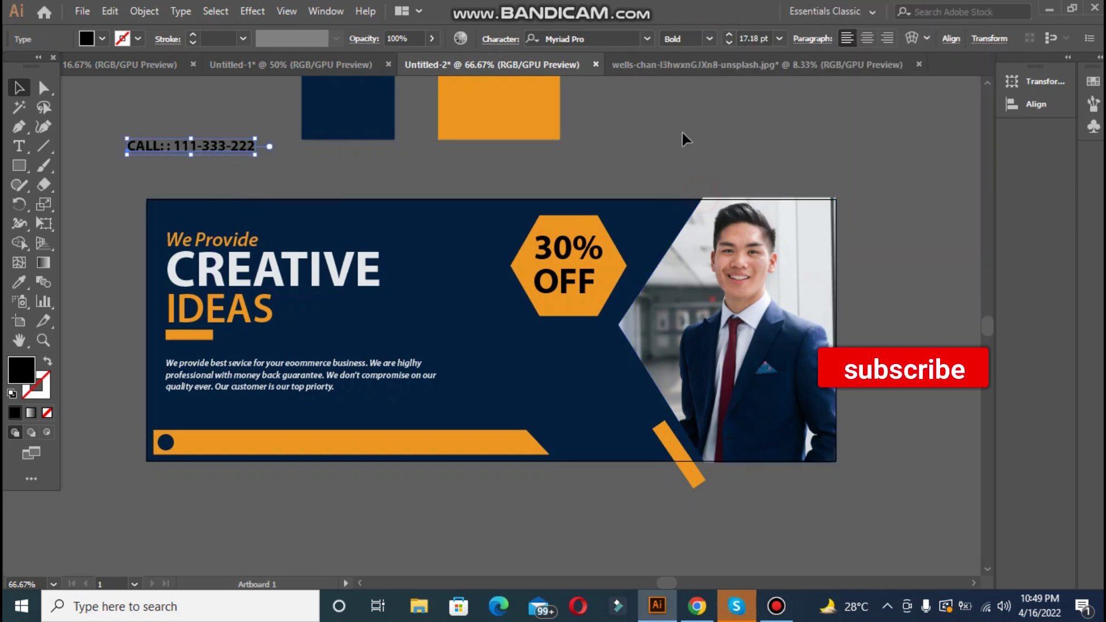
Move the CALL text onto the orange bottom bar beside the navy circle, and place a copy of the circle after the phone number
{"action": "left_click_drag", "start_coordinate": [140, 150], "coordinate": [192, 447]}
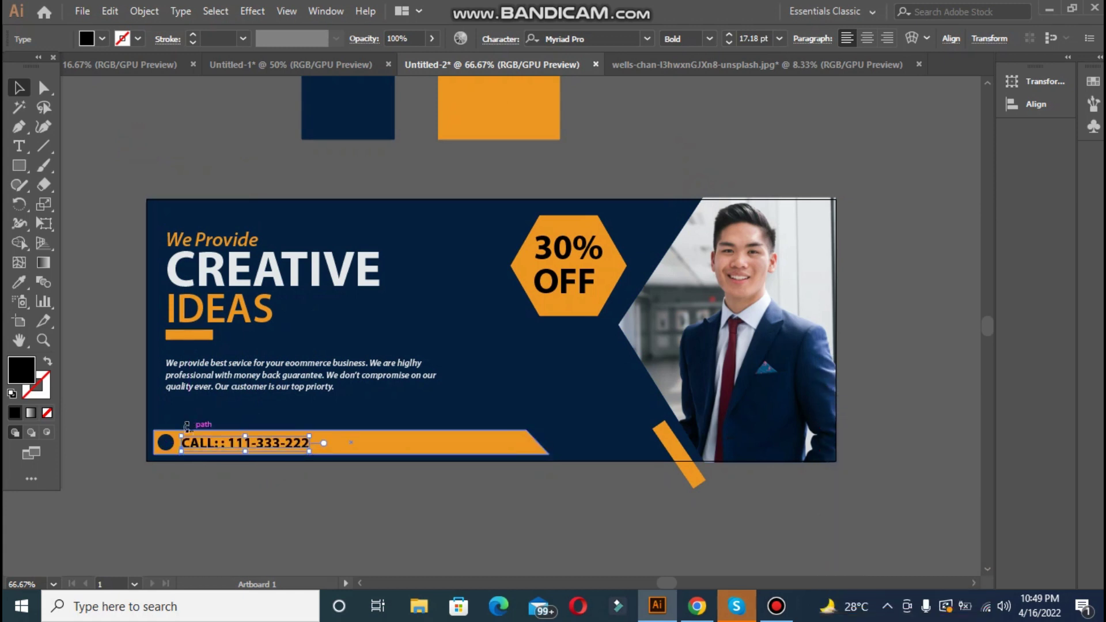
{"action": "left_click", "coordinate": [104, 258]}
{"action": "left_click_drag", "start_coordinate": [174, 446], "coordinate": [334, 447]}
{"action": "left_click", "coordinate": [108, 145]}
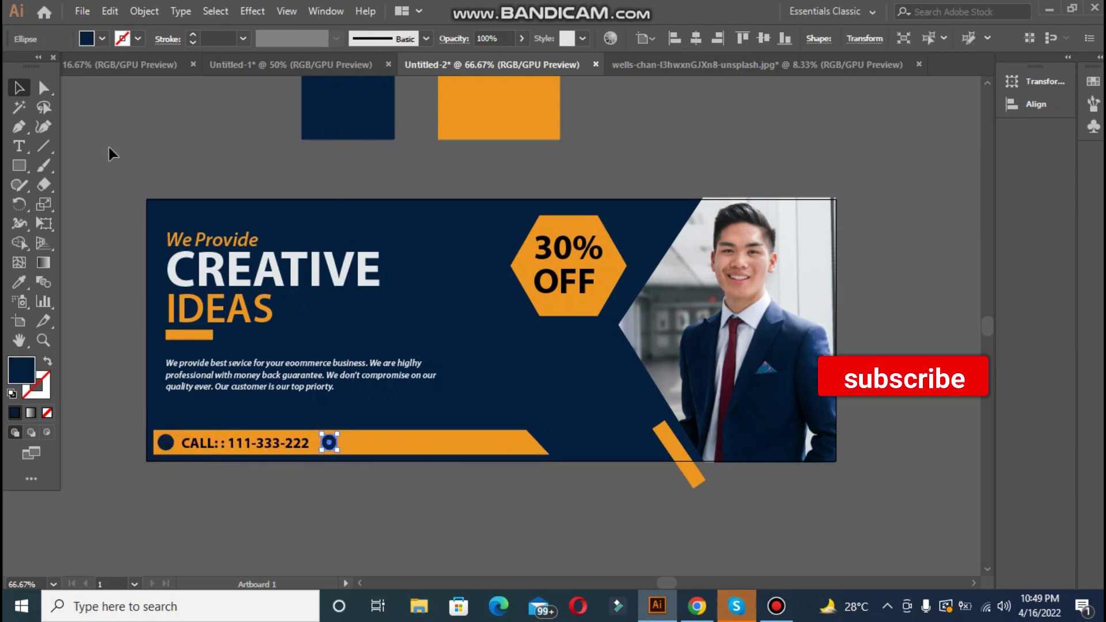
{"action": "key", "text": "t"}
{"action": "left_click", "coordinate": [130, 134]}
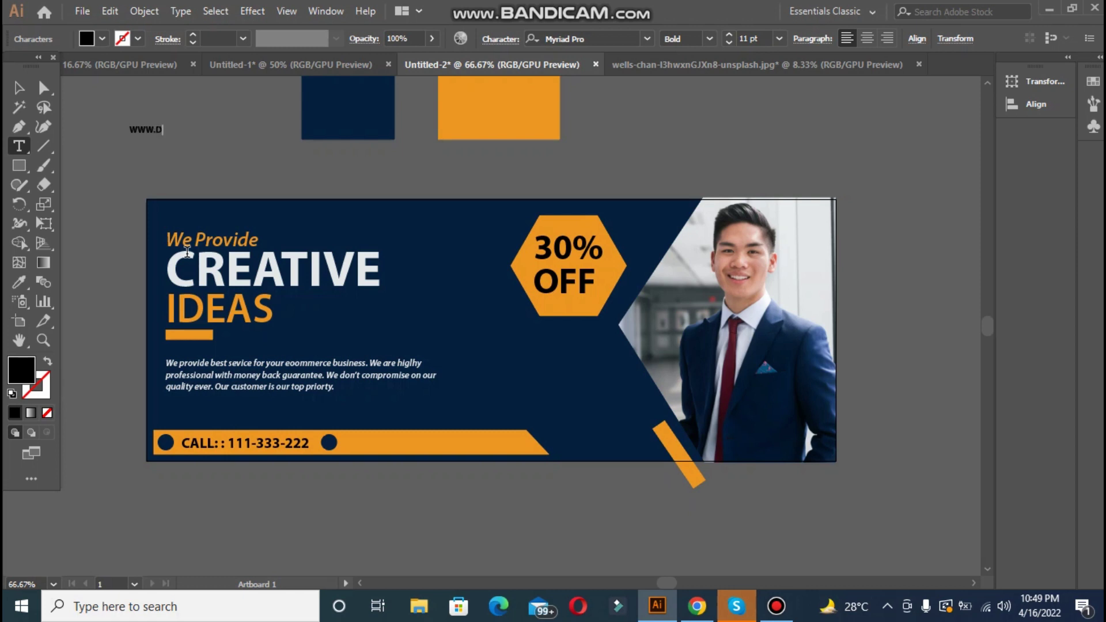
{"action": "type", "text": "www.d"}
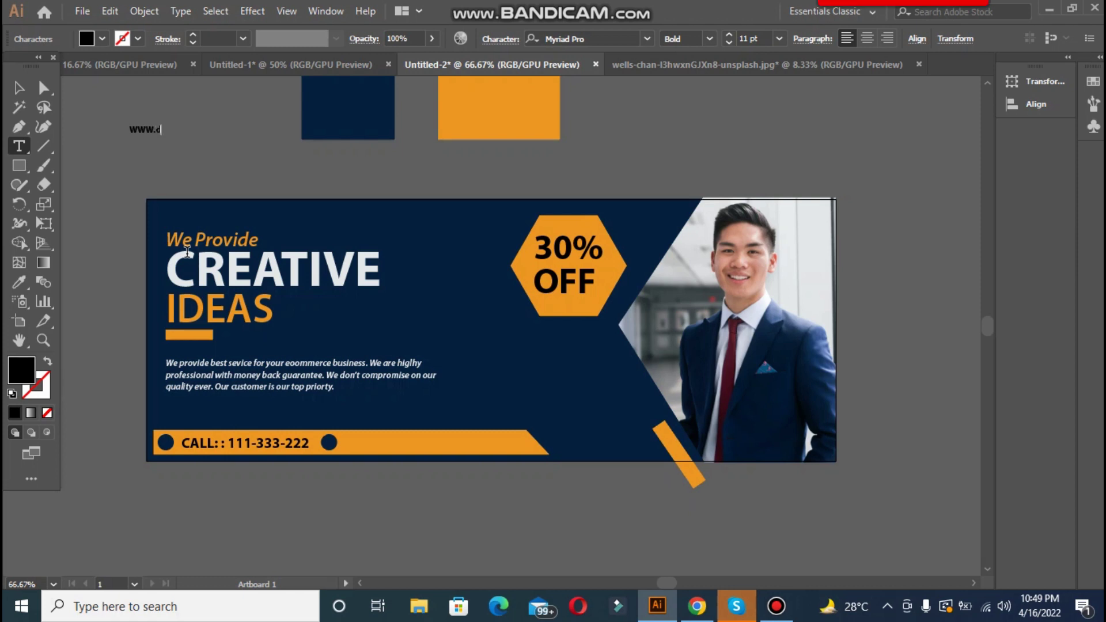
{"action": "type", "text": "igit"}
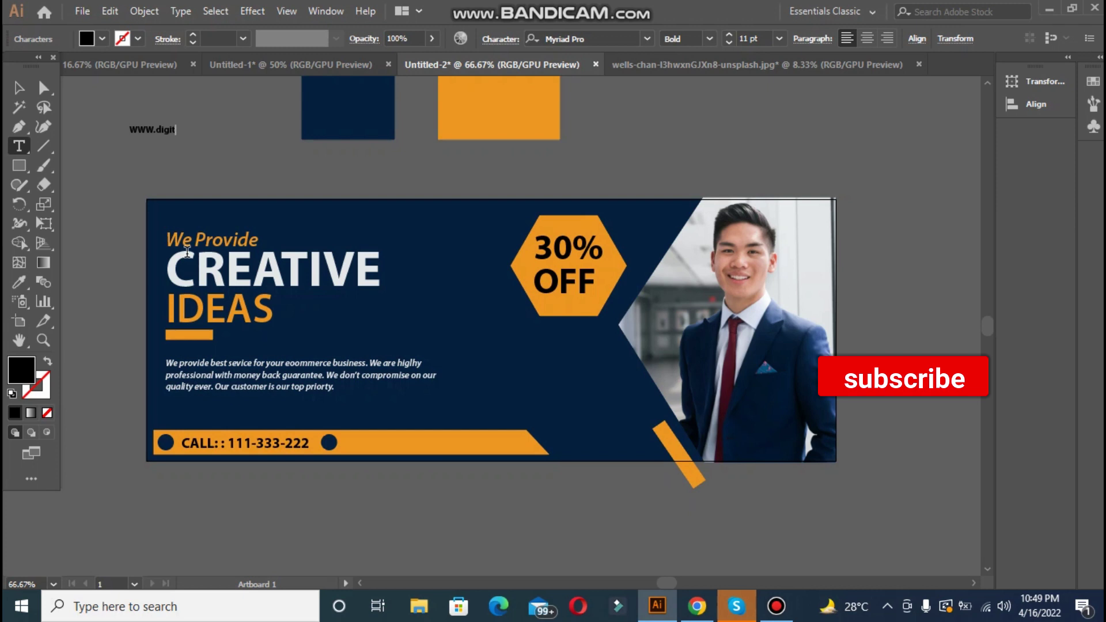
{"action": "type", "text": "alhb.com"}
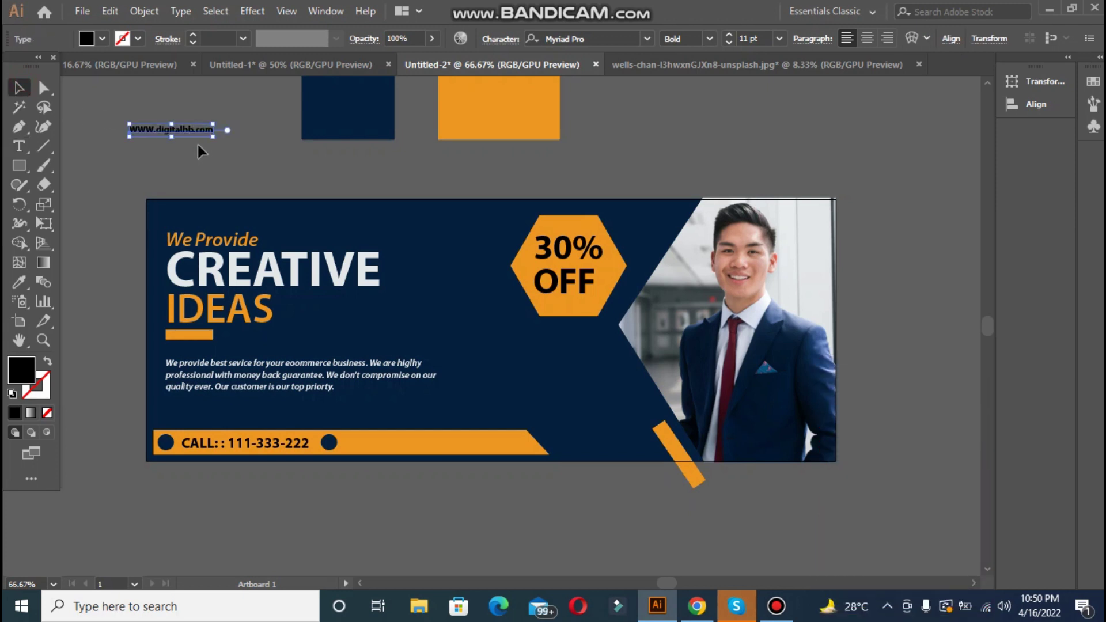
Enlarge the website text and place it on the orange bottom bar, with the second navy circle nudged right to sit just before it
{"action": "left_click_drag", "start_coordinate": [213, 135], "coordinate": [240, 167]}
{"action": "left_click_drag", "start_coordinate": [142, 139], "coordinate": [338, 443]}
{"action": "key", "text": "Right"}
{"action": "key", "text": "Right"}
{"action": "key", "text": "Right"}
{"action": "key", "text": "Right"}
{"action": "key", "text": "Right"}
{"action": "key", "text": "Right"}
{"action": "key", "text": "Right"}
{"action": "key", "text": "Right"}
{"action": "key", "text": "Right"}
{"action": "key", "text": "Right"}
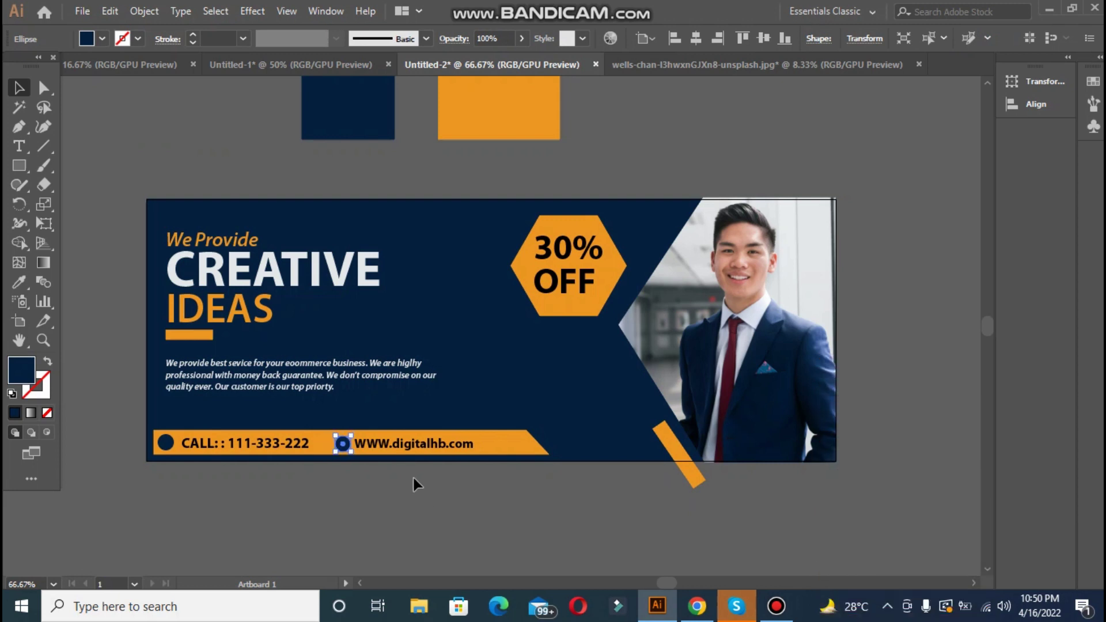
{"action": "left_click", "coordinate": [312, 165]}
Draw a small square above the banner and fill it with the orange sampled from the swatch
{"action": "left_click_drag", "start_coordinate": [105, 135], "coordinate": [118, 148]}
{"action": "key", "text": "v"}
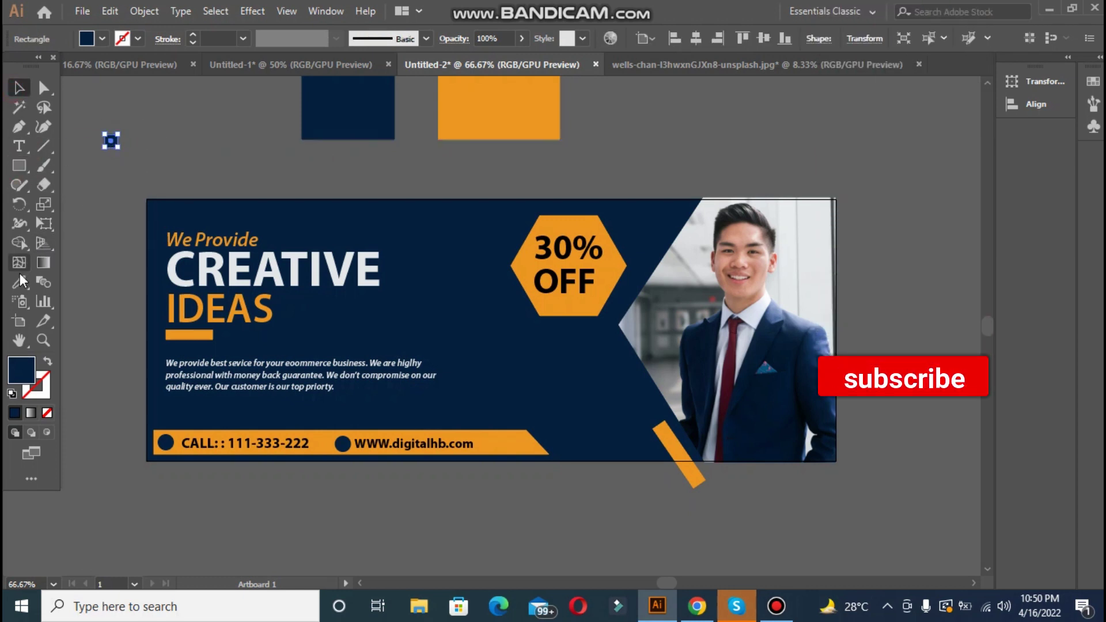
{"action": "left_click", "coordinate": [518, 115]}
{"action": "left_click", "coordinate": [19, 88]}
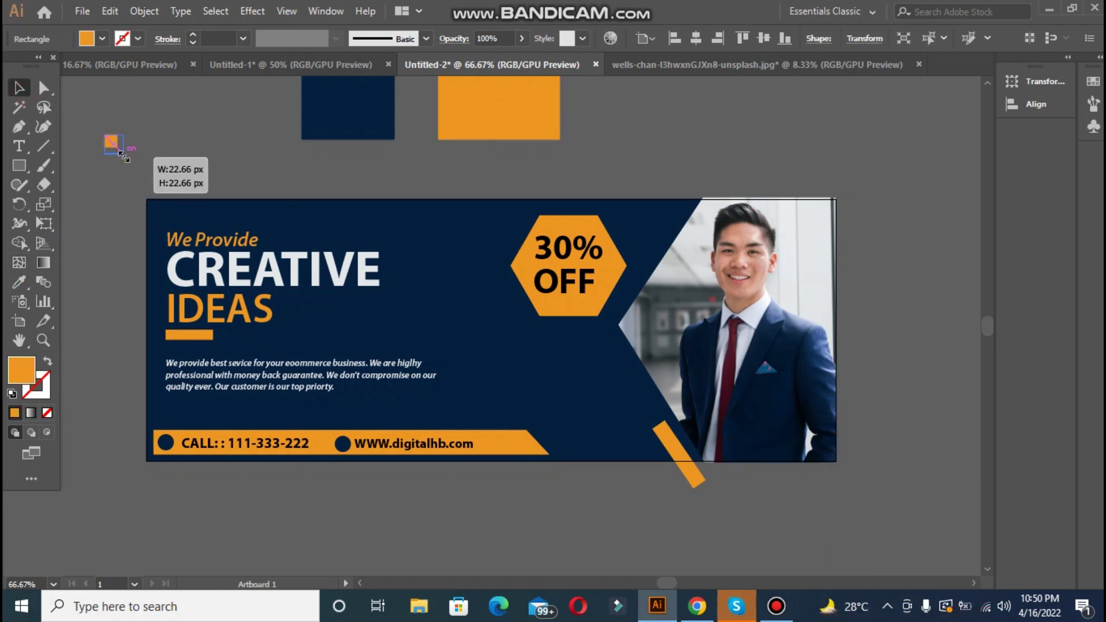
Enlarge the square to about 23 px and arrange copies into a staggered six-square cluster to the right of the description
{"action": "left_click_drag", "start_coordinate": [113, 149], "coordinate": [504, 403]}
{"action": "left_click", "coordinate": [345, 168]}
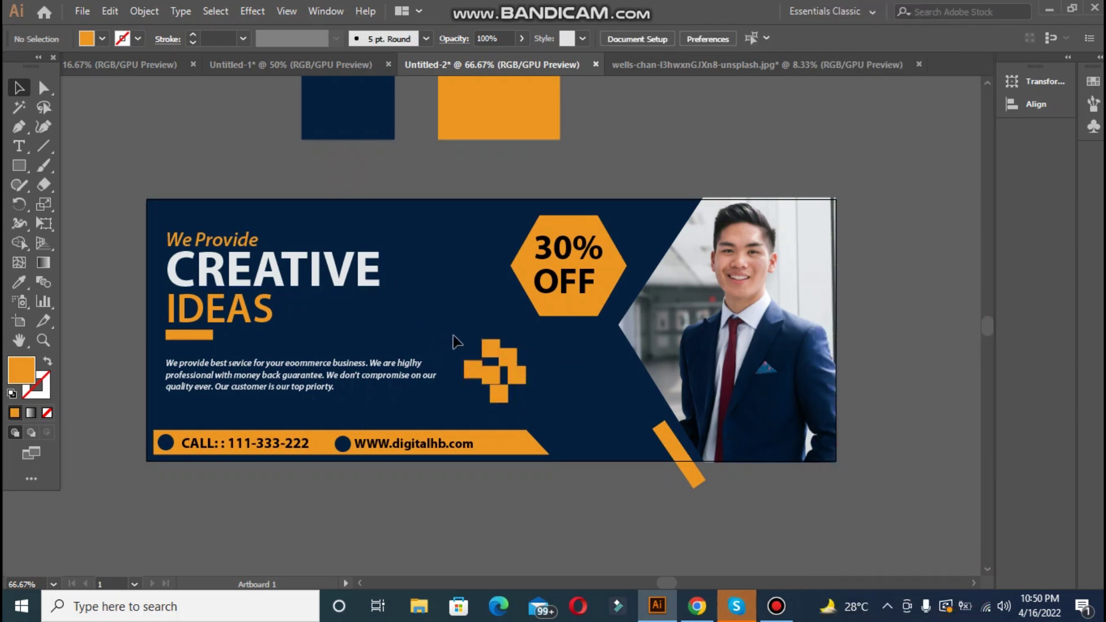
Set the opacity of all six squares in the cluster to 75% and deselect them
{"action": "left_click_drag", "start_coordinate": [458, 320], "coordinate": [525, 412]}
{"action": "left_click", "coordinate": [522, 39]}
{"action": "left_click_drag", "start_coordinate": [519, 62], "coordinate": [497, 66]}
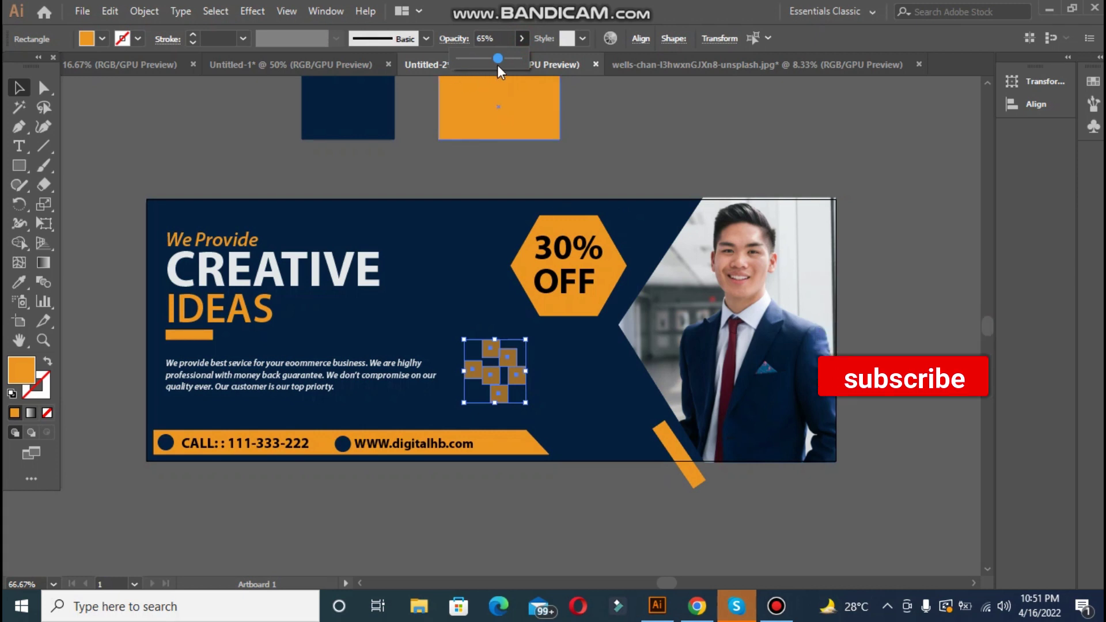
{"action": "left_click", "coordinate": [613, 139]}
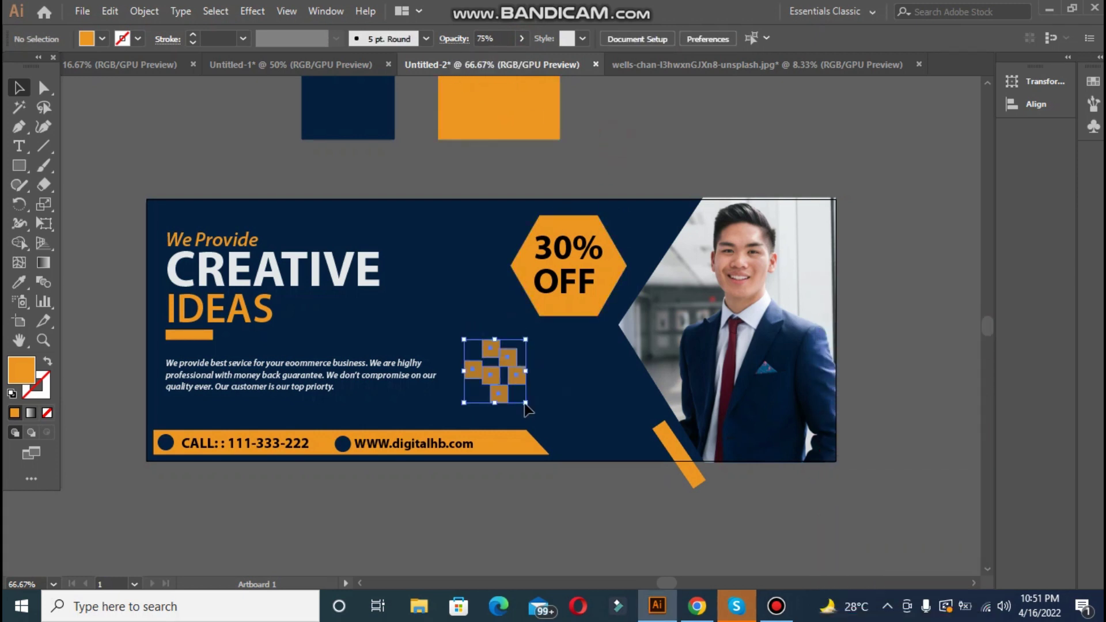
Shrink the square cluster, placing one near the banner's top edge beside the headline and another above the bottom bar's slanted end
{"action": "left_click_drag", "start_coordinate": [481, 352], "coordinate": [451, 252]}
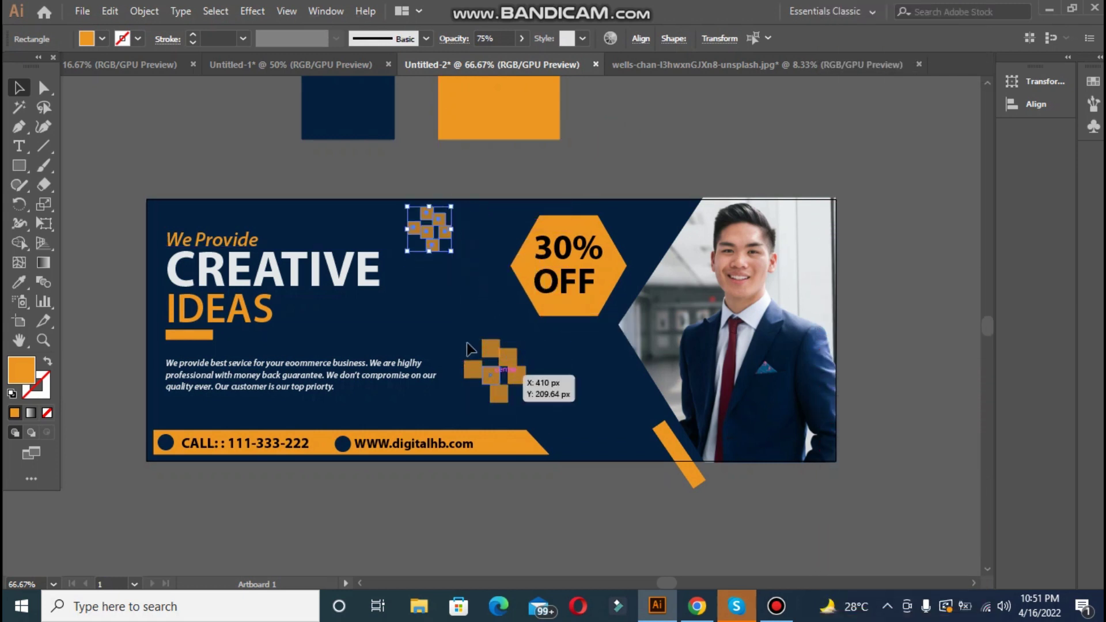
{"action": "mouse_move", "coordinate": [528, 409]}
{"action": "left_mouse_down"}
{"action": "mouse_move", "coordinate": [508, 386]}
{"action": "mouse_move", "coordinate": [496, 397]}
{"action": "mouse_move", "coordinate": [508, 412]}
{"action": "left_mouse_up"}
{"action": "left_click", "coordinate": [914, 354]}
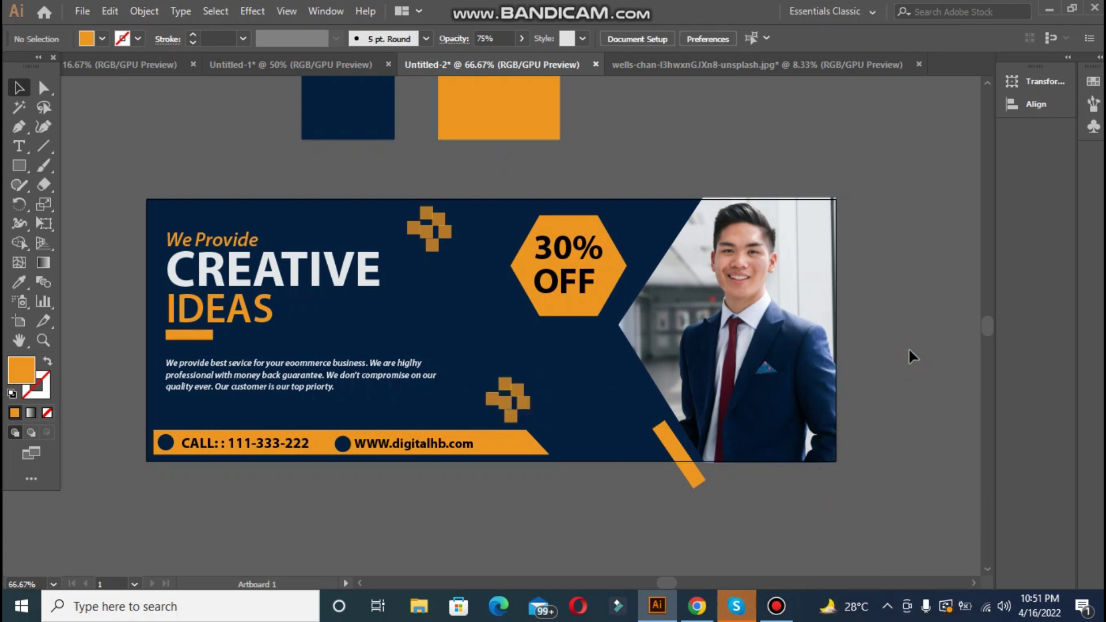
{"action": "left_click", "coordinate": [17, 147]}
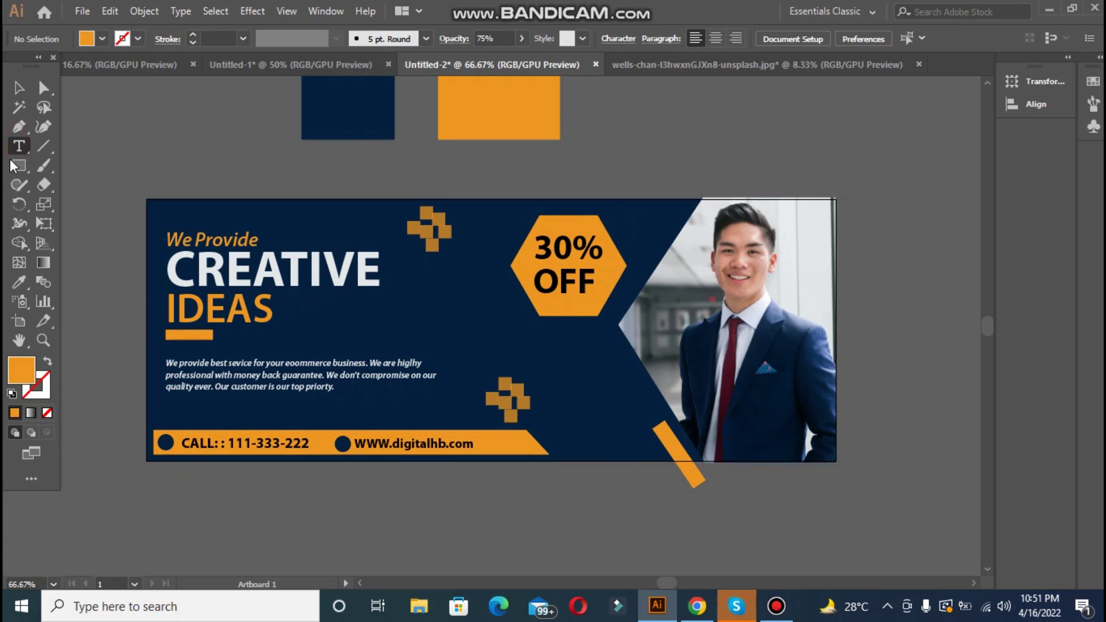
{"action": "left_click", "coordinate": [41, 147]}
{"action": "left_click", "coordinate": [8, 90]}
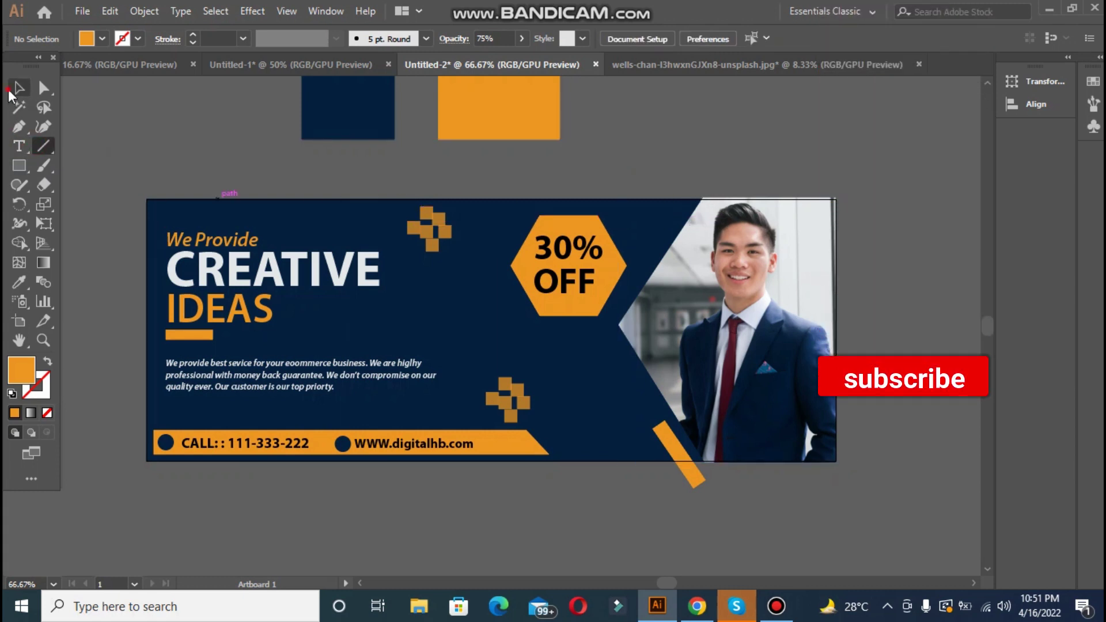
{"action": "left_click", "coordinate": [677, 245]}
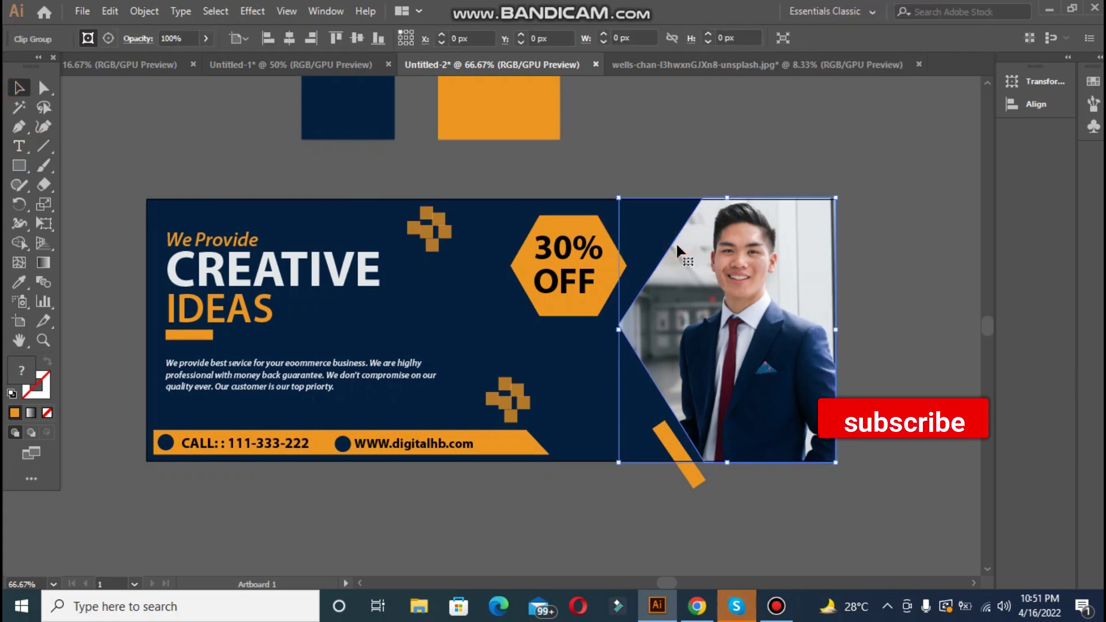
{"action": "right_click", "coordinate": [676, 244]}
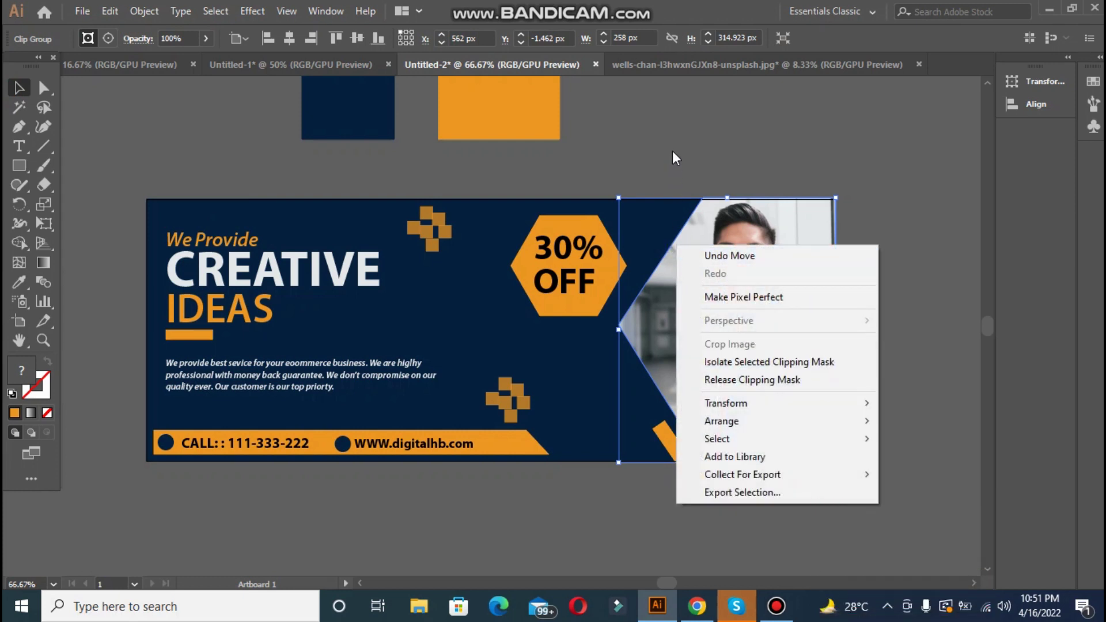
{"action": "left_click", "coordinate": [676, 230]}
{"action": "double_click", "coordinate": [680, 237]}
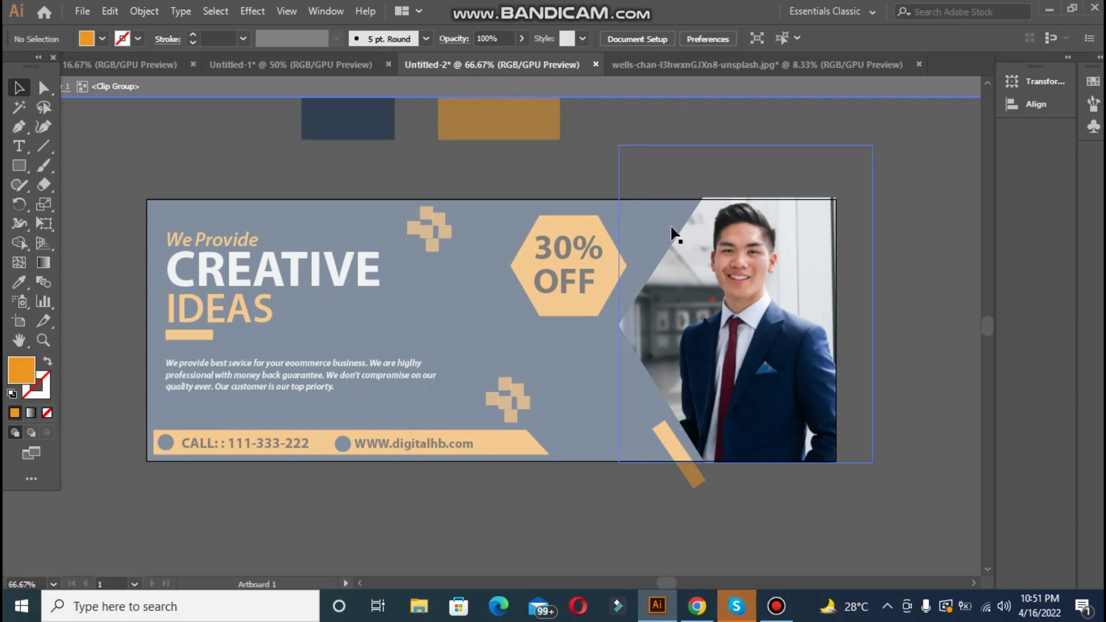
Exit the portrait clip group and draw a rectangle over the whole banner with no fill and a 10 pt orange stroke
{"action": "left_click", "coordinate": [48, 360]}
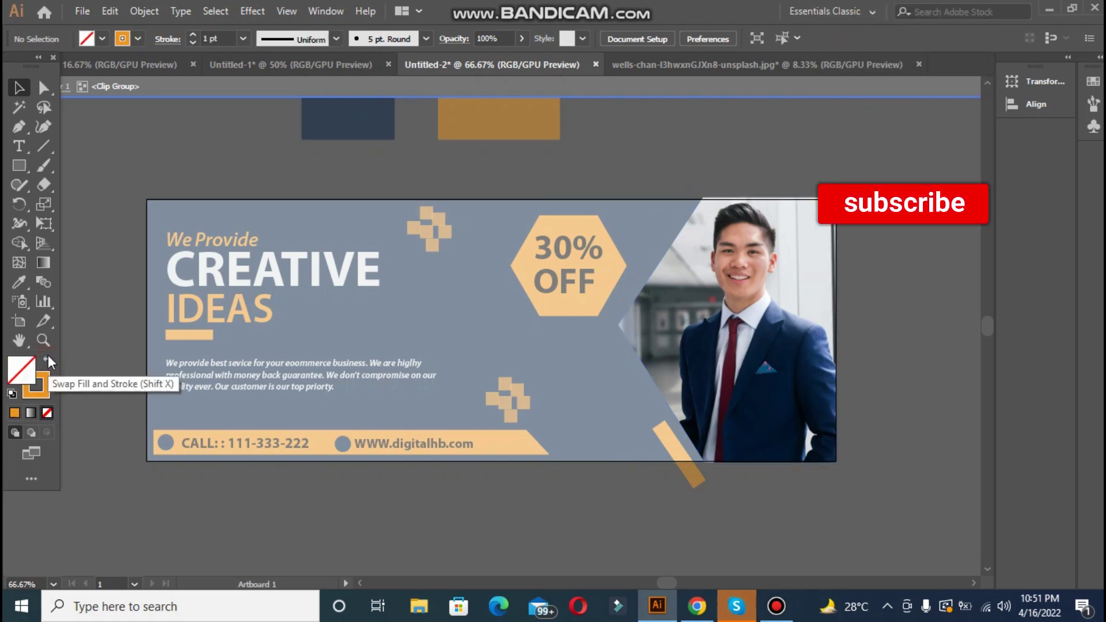
{"action": "left_click", "coordinate": [194, 34]}
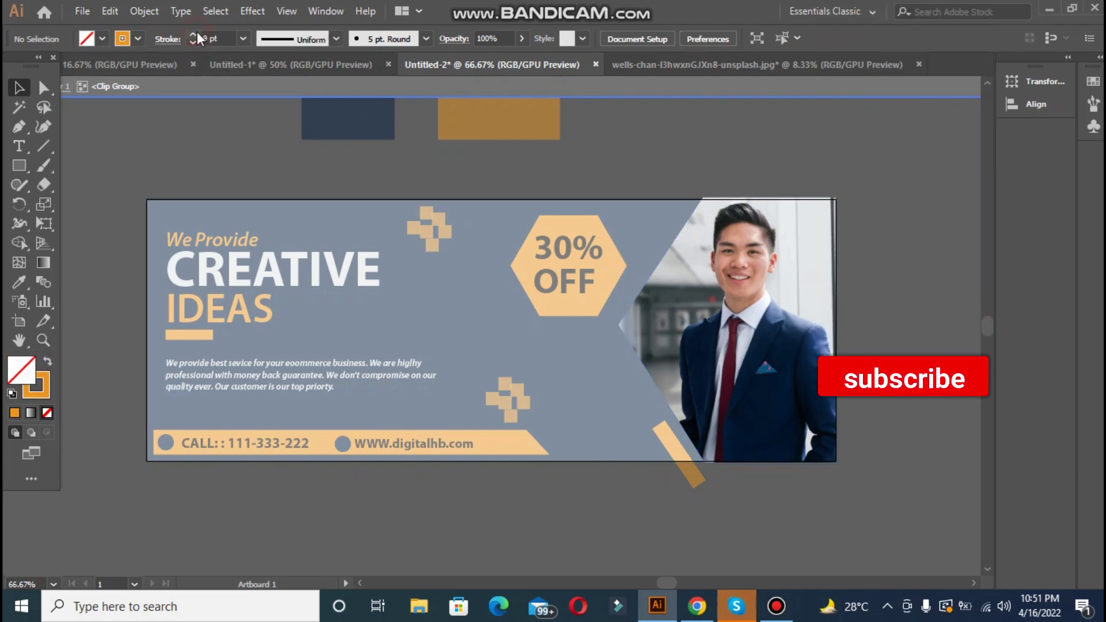
{"action": "double_click", "coordinate": [205, 154]}
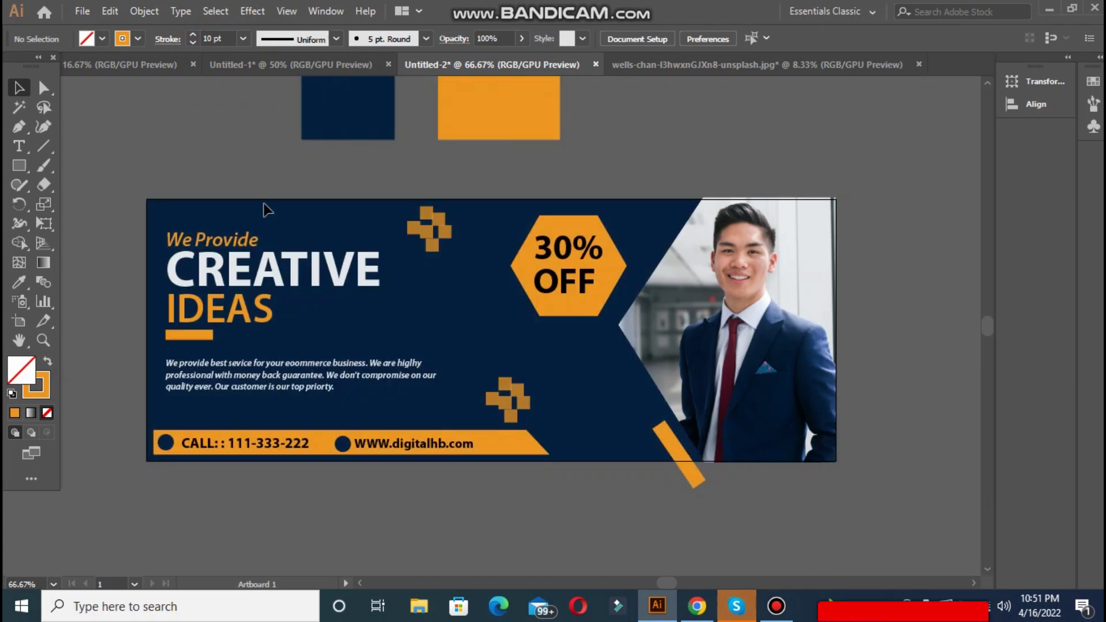
{"action": "left_click_drag", "start_coordinate": [146, 197], "coordinate": [835, 462]}
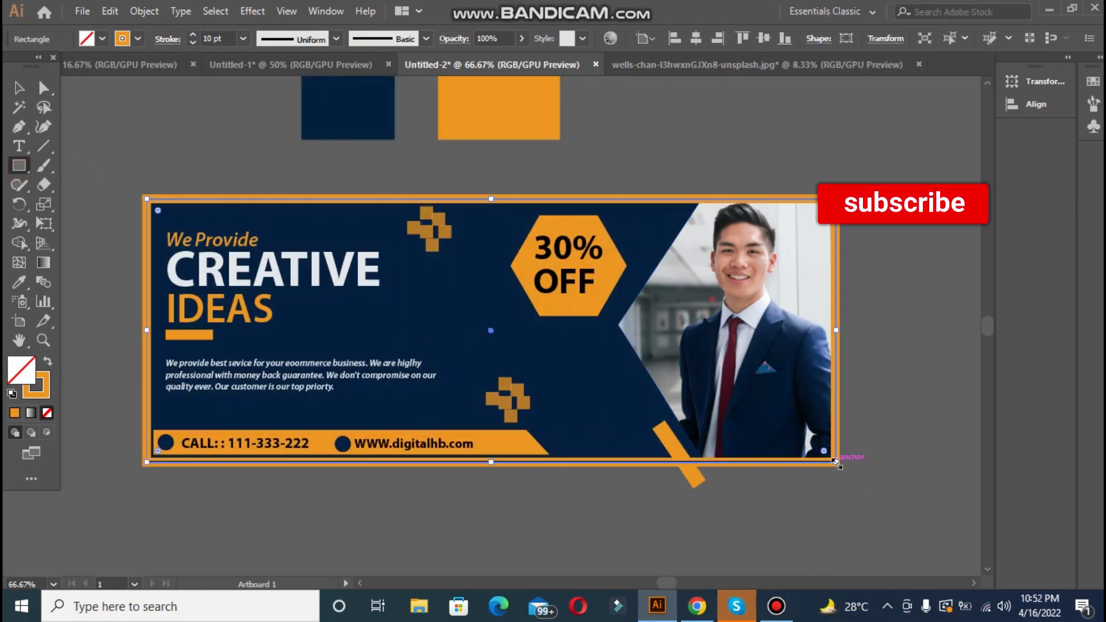
Swap the rectangle's fill and stroke for a solid orange fill, and fit its bottom edge to the banner
{"action": "left_click", "coordinate": [47, 364]}
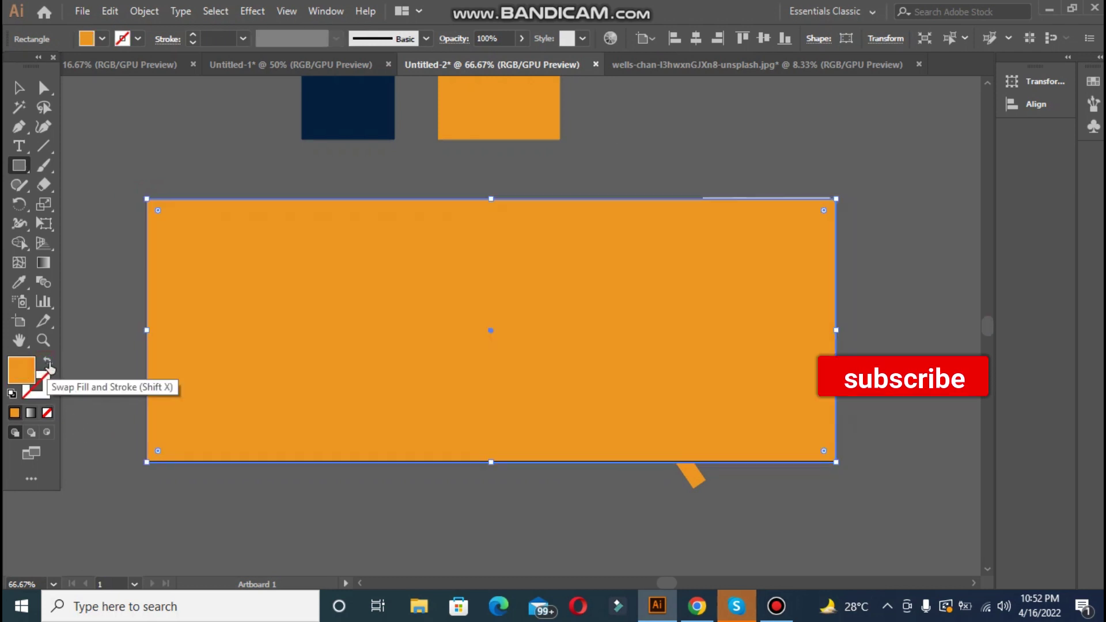
{"action": "left_click_drag", "start_coordinate": [491, 462], "coordinate": [490, 461]}
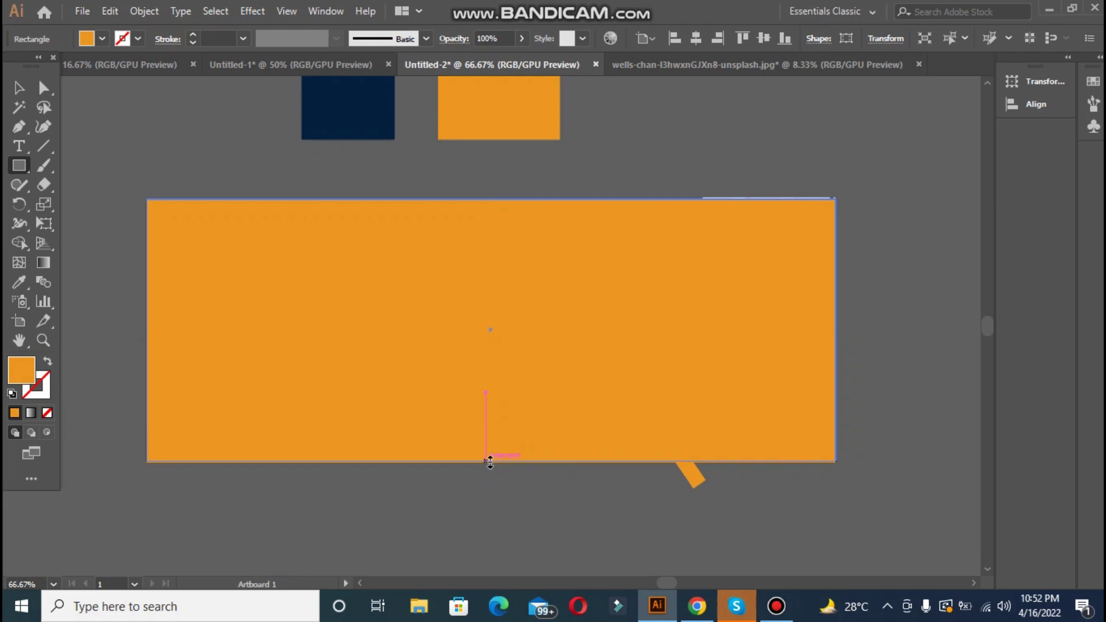
{"action": "left_click", "coordinate": [837, 331]}
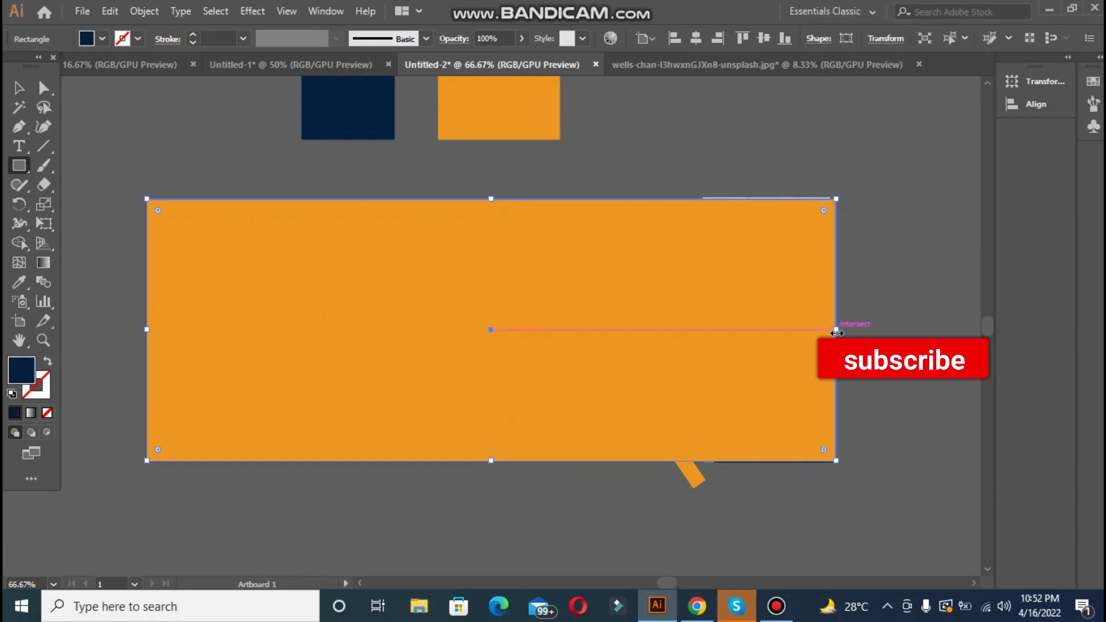
Try a clipping mask on all the artwork using the orange rectangle, and undo it
{"action": "key", "text": "ctrl+a"}
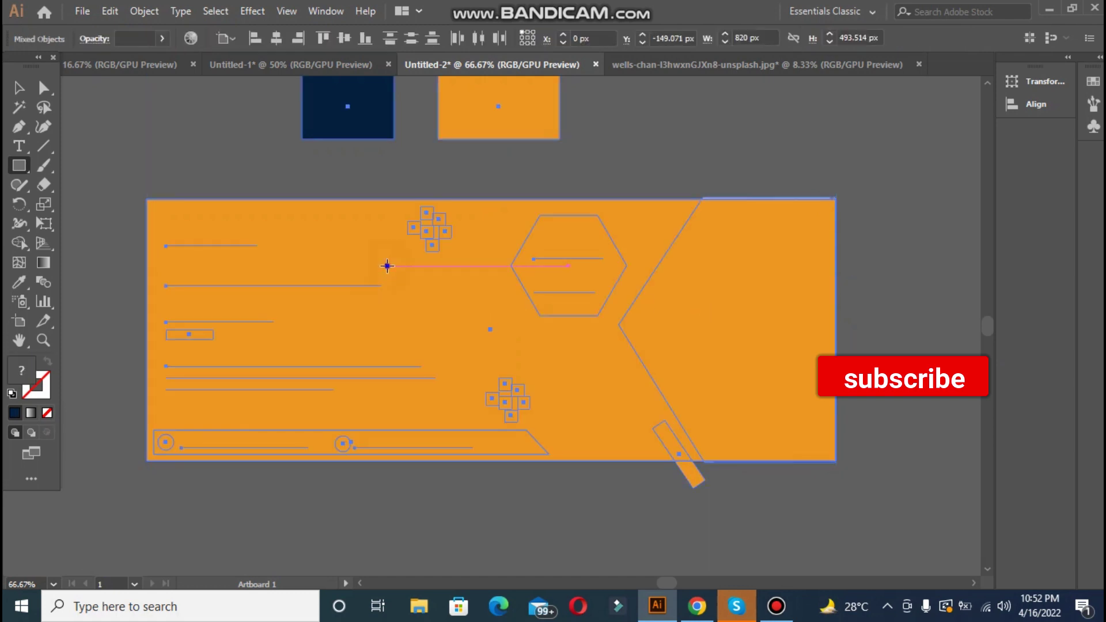
{"action": "right_click", "coordinate": [384, 261]}
{"action": "left_click", "coordinate": [471, 385]}
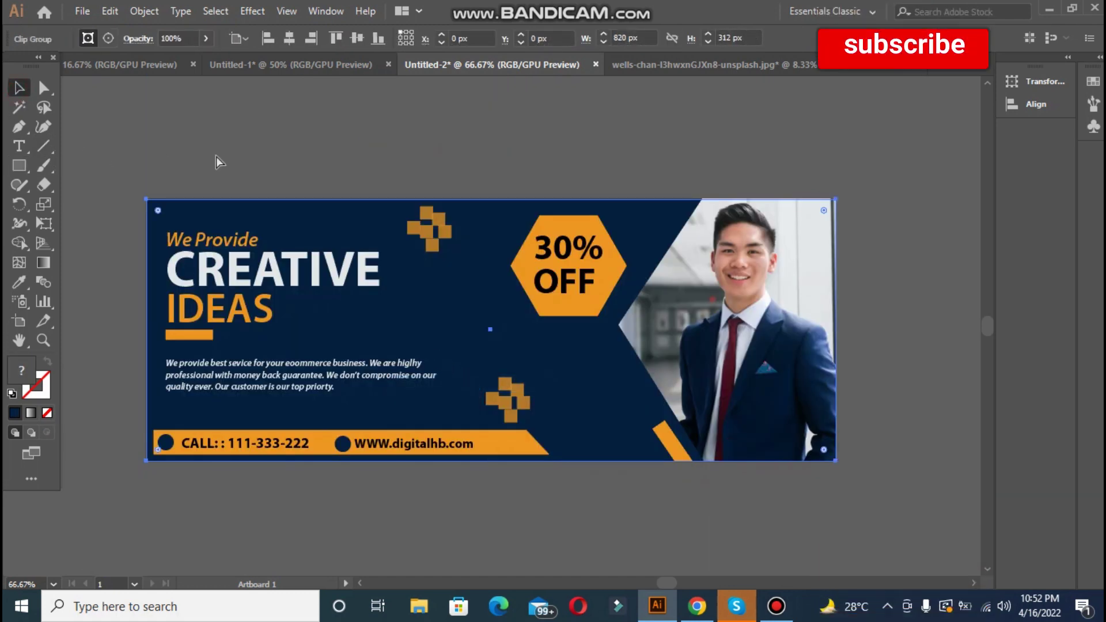
{"action": "key", "text": "ctrl+z"}
Select the orange cover rectangle and adjust its right edge to the edge of the artboard
{"action": "left_click", "coordinate": [881, 320]}
{"action": "left_click", "coordinate": [818, 296]}
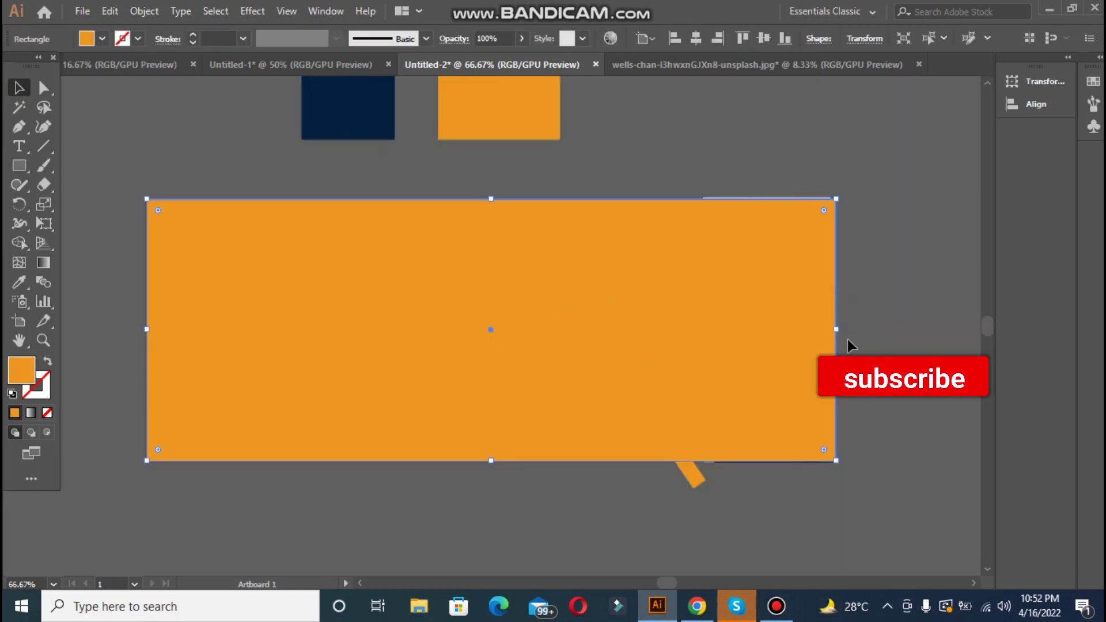
{"action": "left_click_drag", "start_coordinate": [837, 329], "coordinate": [838, 331]}
{"action": "left_click_drag", "start_coordinate": [836, 333], "coordinate": [837, 333]}
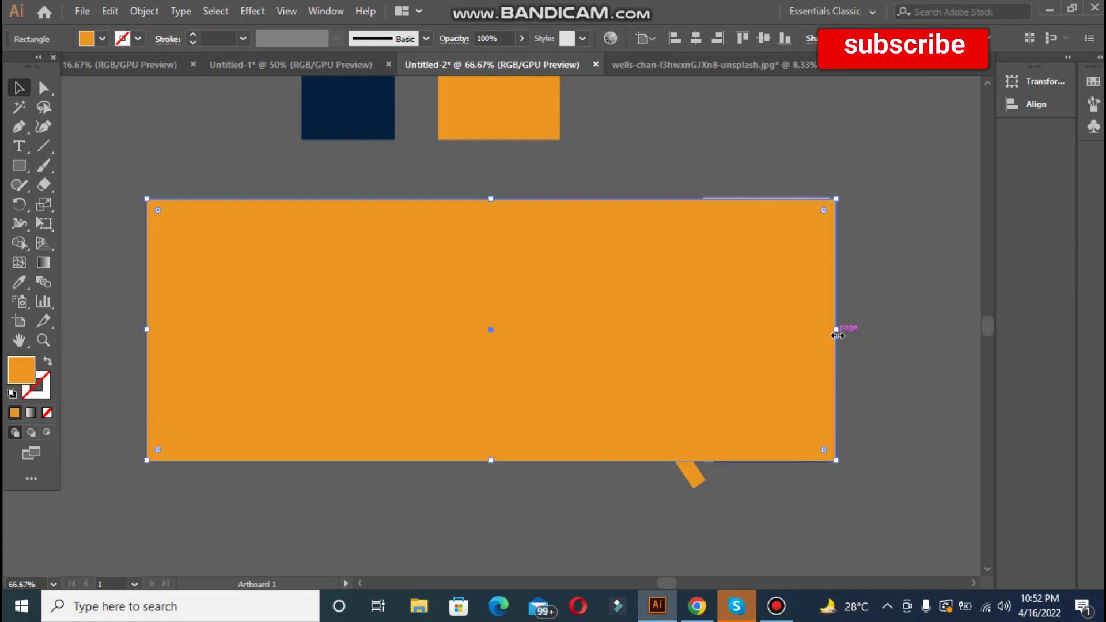
Clip all the artwork to the orange rectangle with a clipping mask and deselect it
{"action": "key", "text": "ctrl+a"}
{"action": "right_click", "coordinate": [658, 326]}
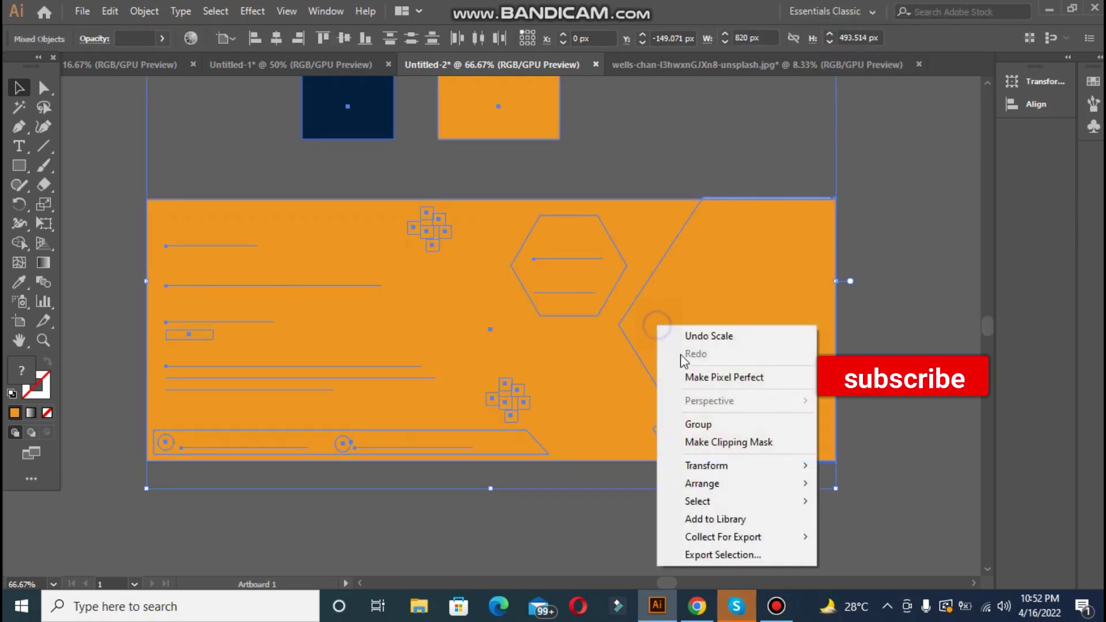
{"action": "left_click", "coordinate": [719, 444]}
{"action": "left_click", "coordinate": [658, 160]}
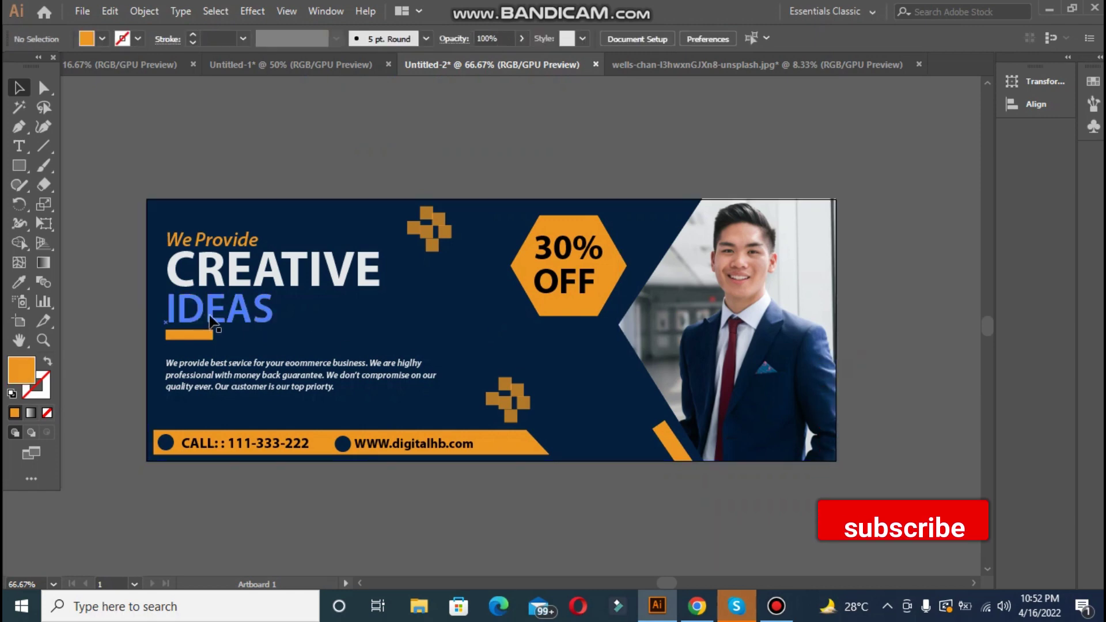